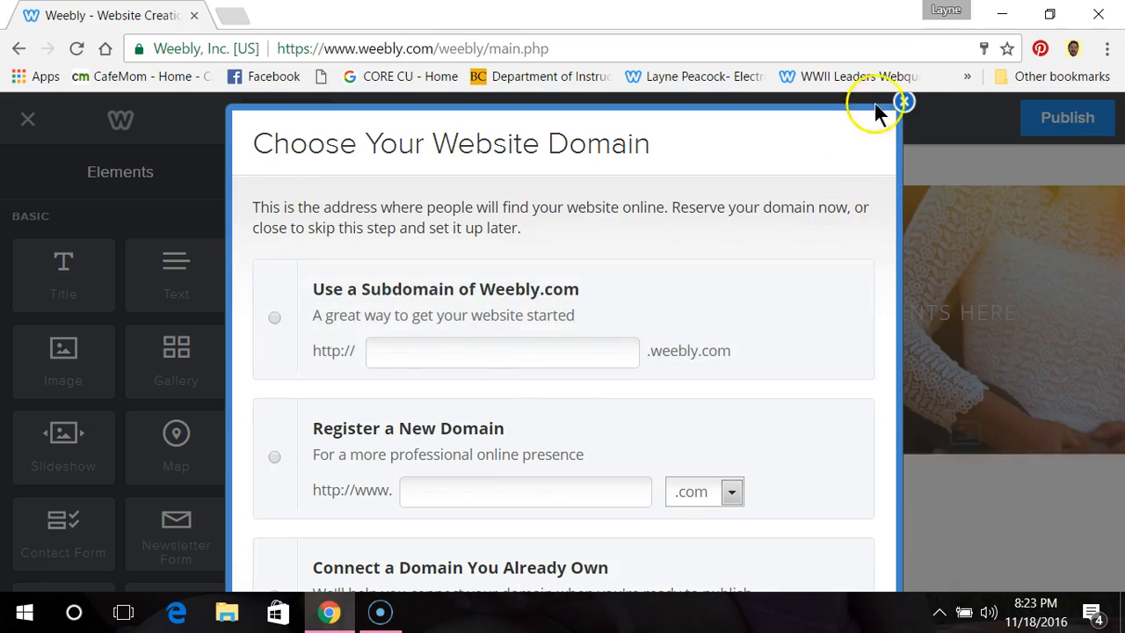
# Step: Skip the website domain choice, and open the header image in the Image Editor and save it
pyautogui.click(905, 102)
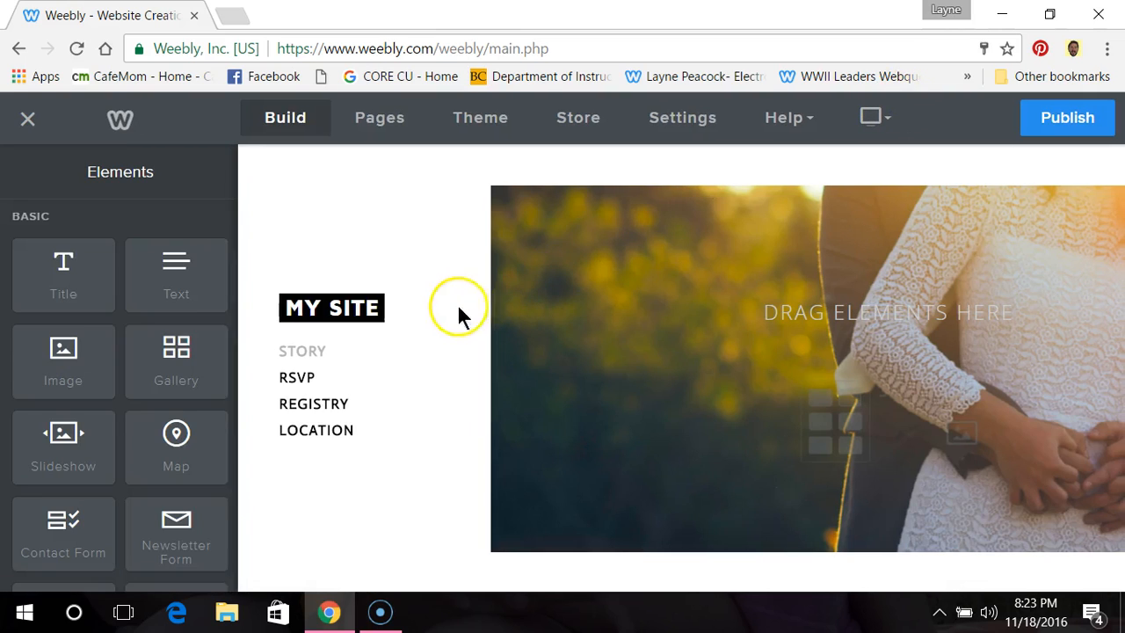
pyautogui.moveTo(454, 308)
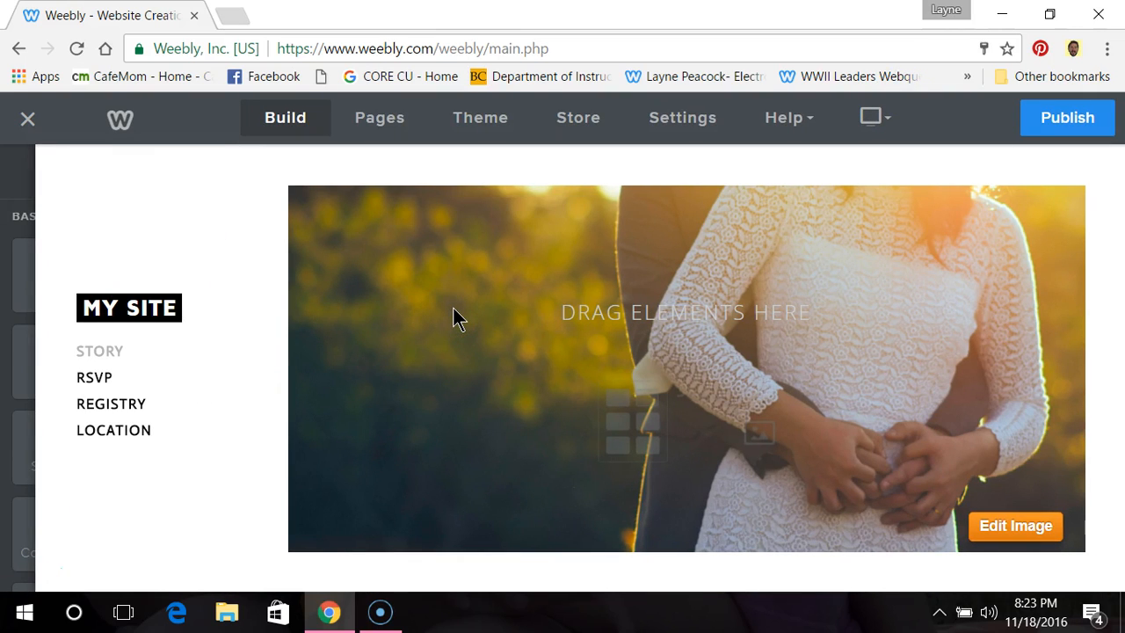
pyautogui.click(998, 528)
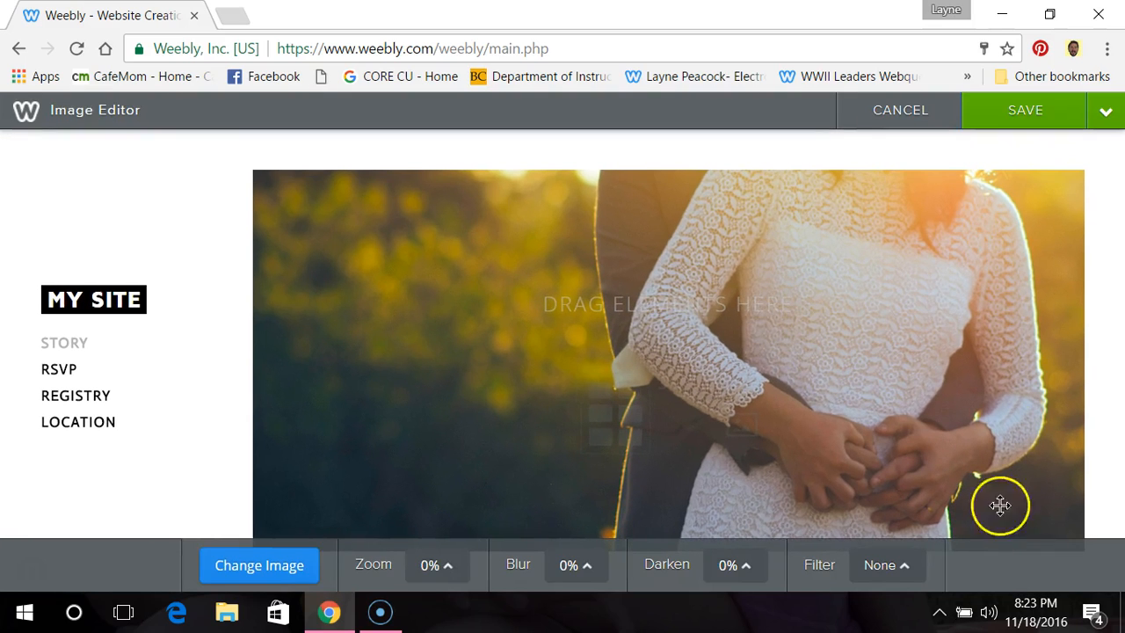
pyautogui.click(1013, 120)
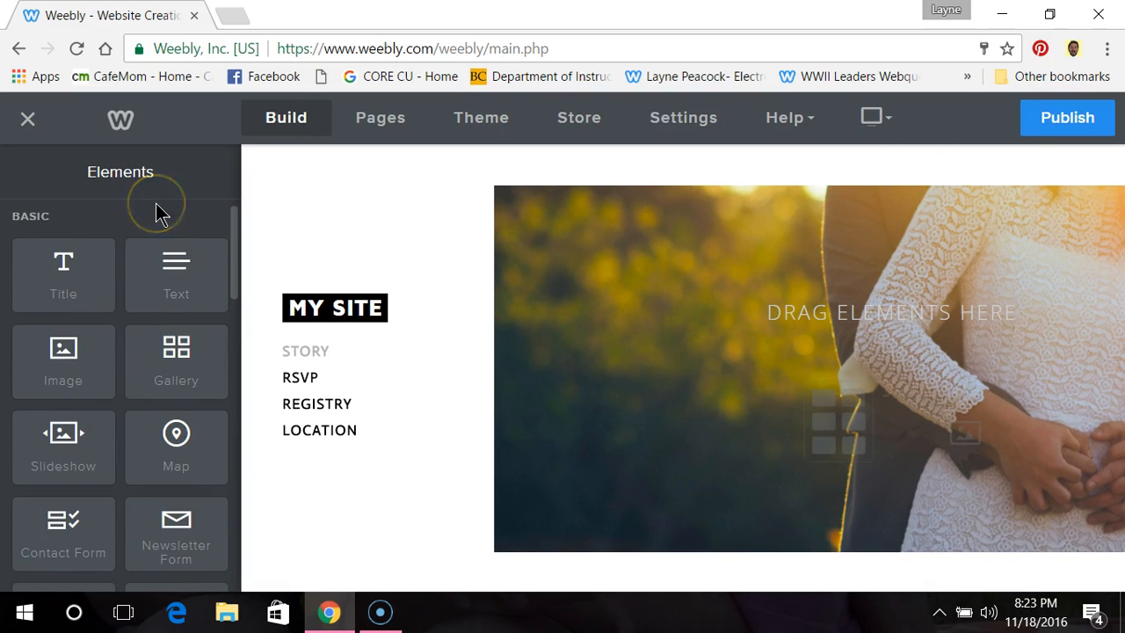
# Step: Rename the Story page to "Home" and return to the page list
pyautogui.click(391, 119)
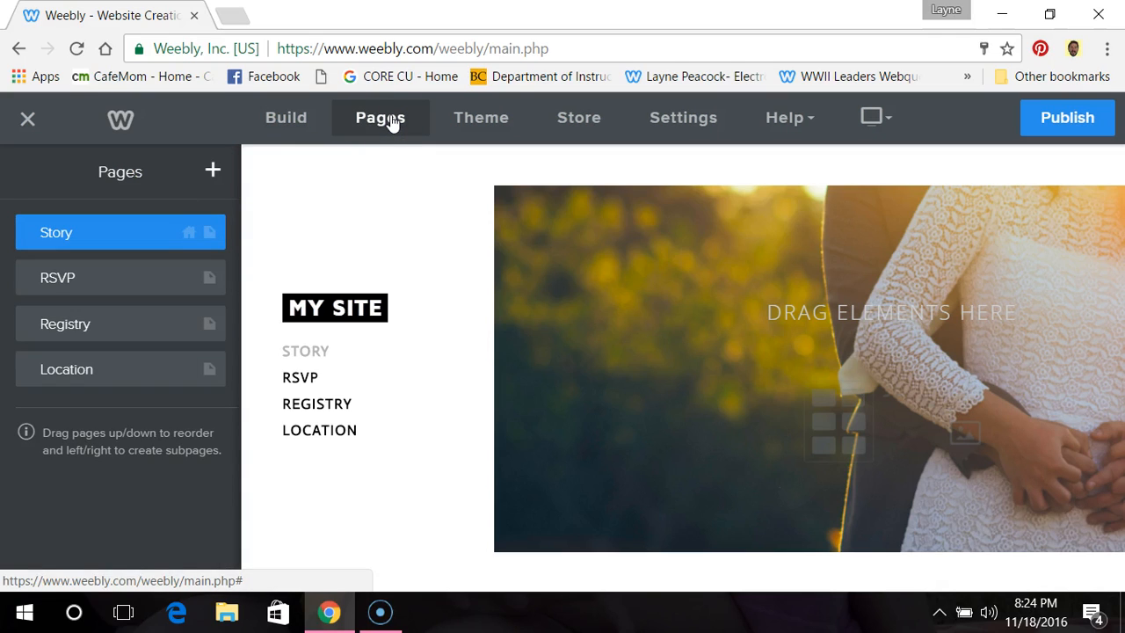
pyautogui.click(210, 236)
pyautogui.click(142, 253)
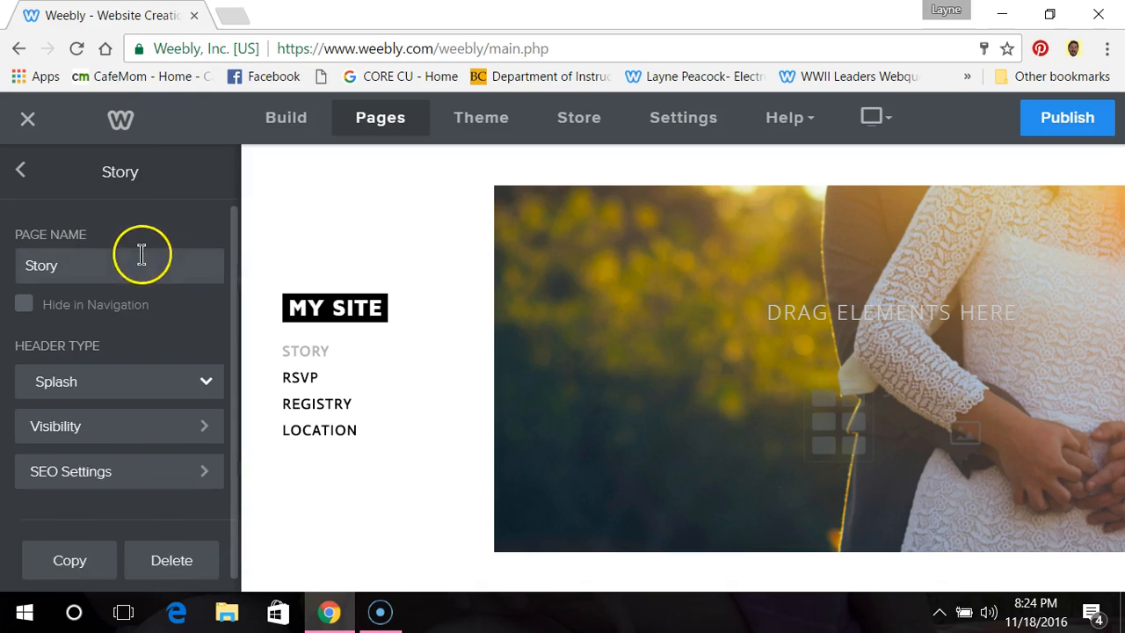
pyautogui.press('BackSpace')
pyautogui.press('BackSpace')
pyautogui.press('BackSpace')
pyautogui.press('BackSpace')
pyautogui.press('BackSpace')
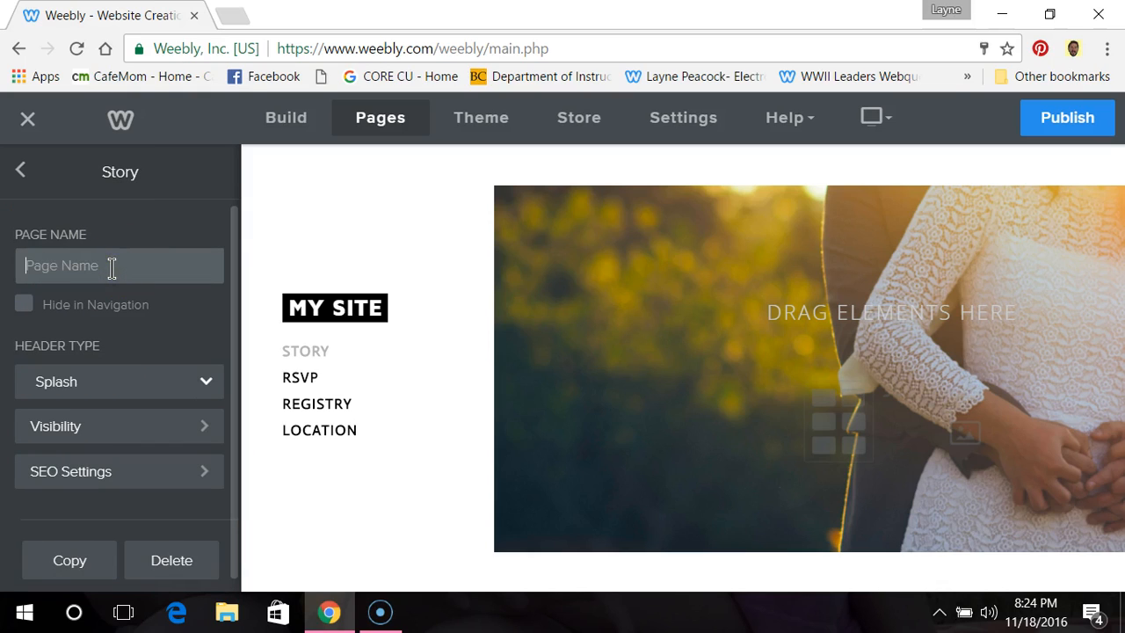
pyautogui.write('Home')
pyautogui.press('Return')
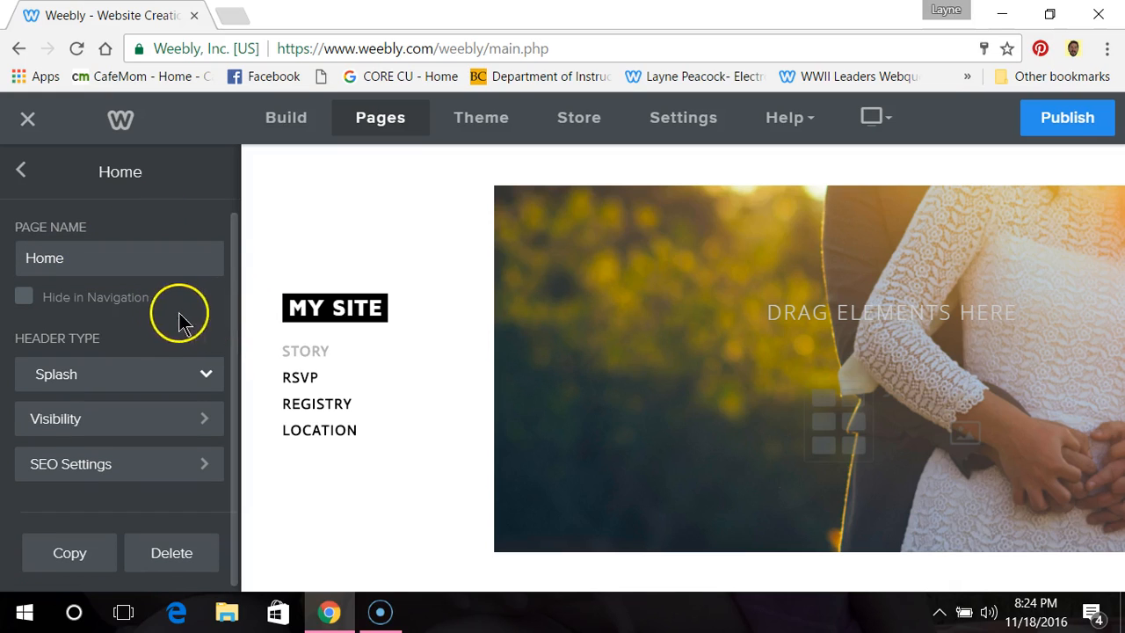
pyautogui.click(24, 174)
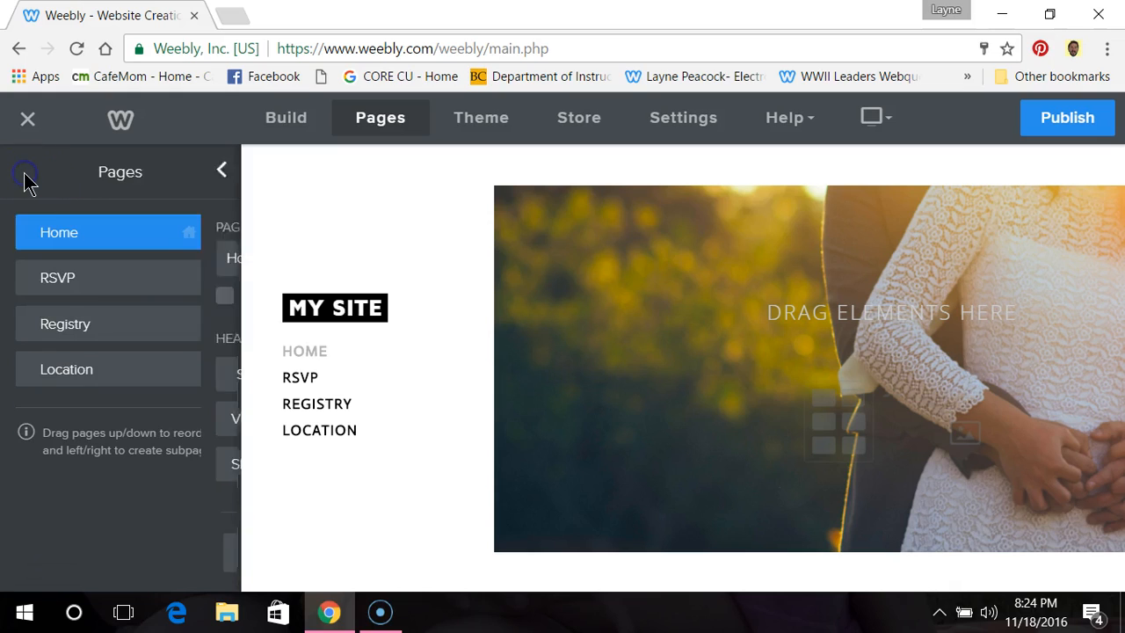
# Step: Rename the RSVP page to "Introduction" and return to the page list
pyautogui.click(90, 280)
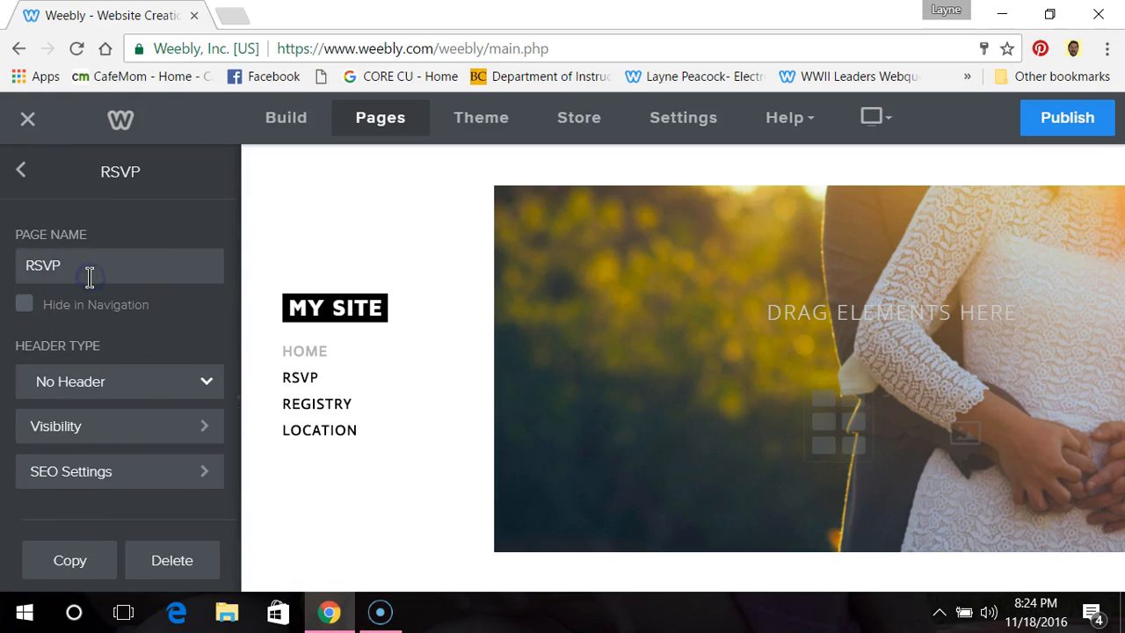
pyautogui.click(91, 266)
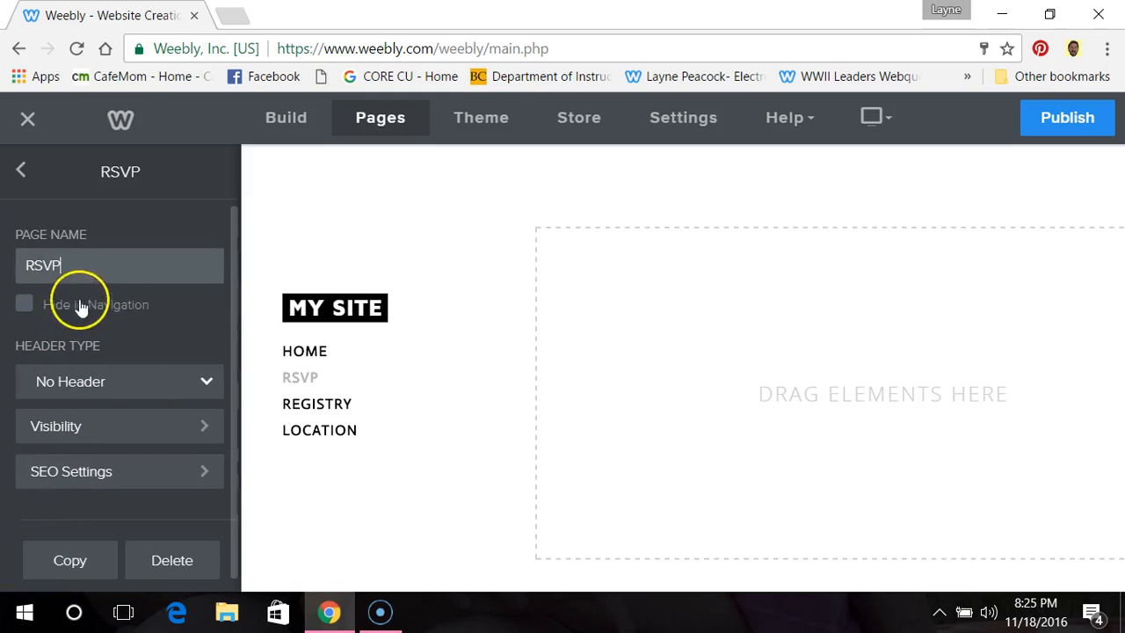
pyautogui.press('BackSpace')
pyautogui.press('BackSpace')
pyautogui.press('BackSpace')
pyautogui.press('BackSpace')
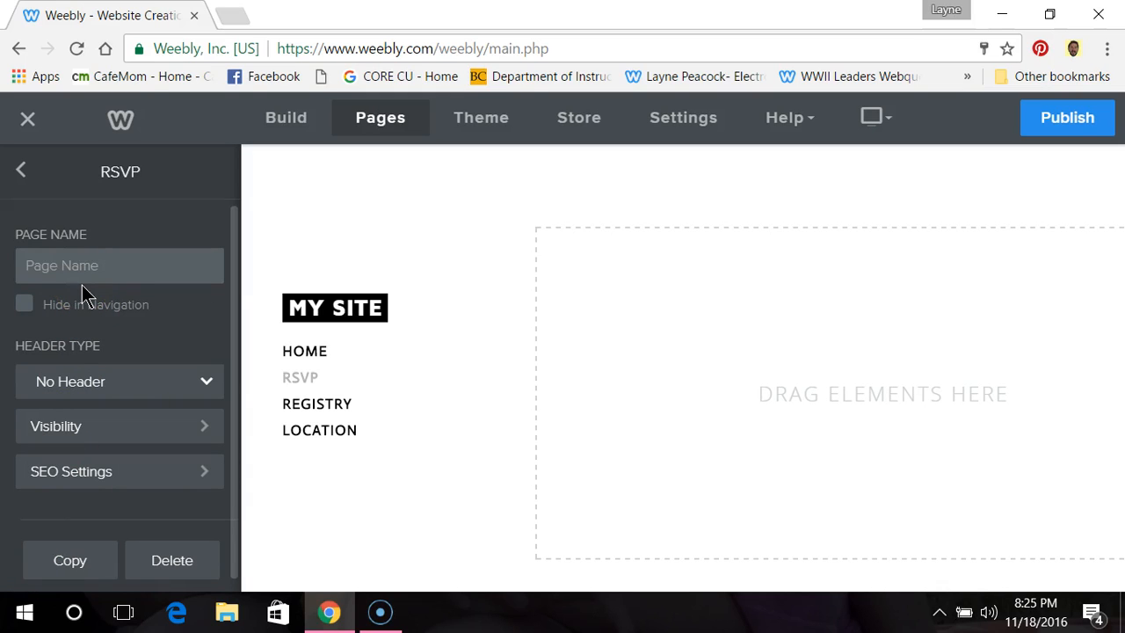
pyautogui.write('Introduction')
pyautogui.click(84, 295)
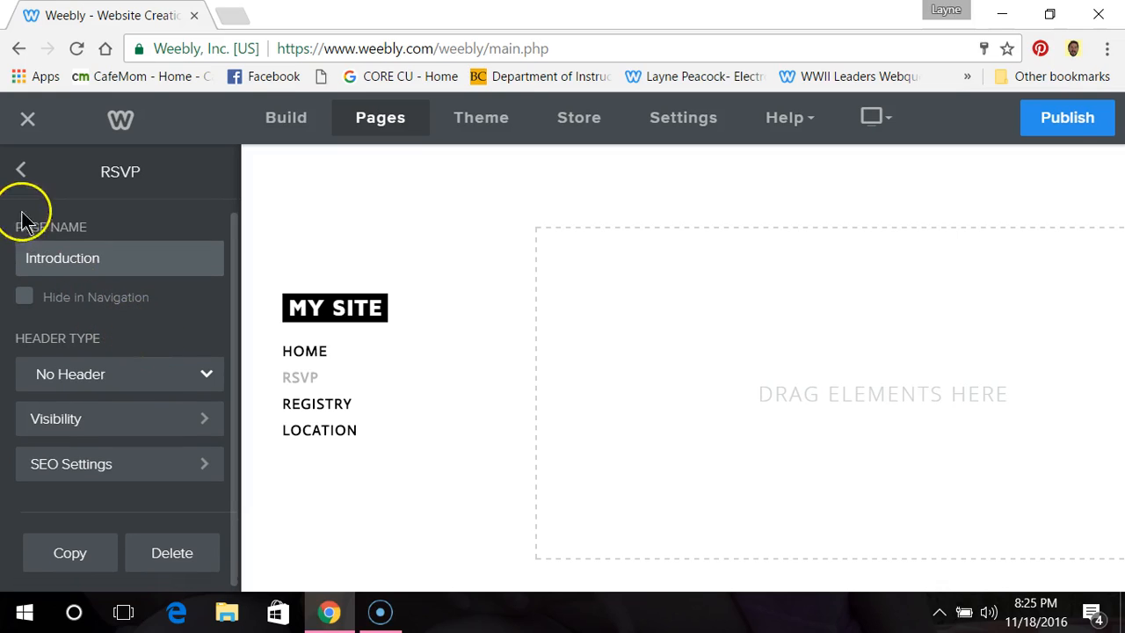
pyautogui.click(23, 174)
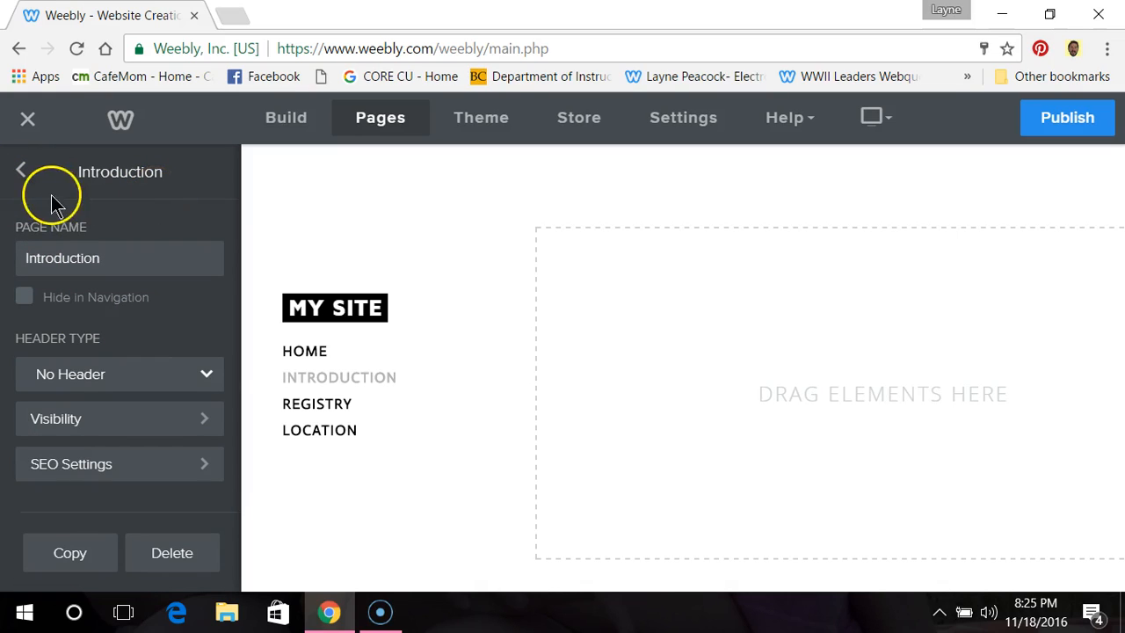
pyautogui.click(19, 176)
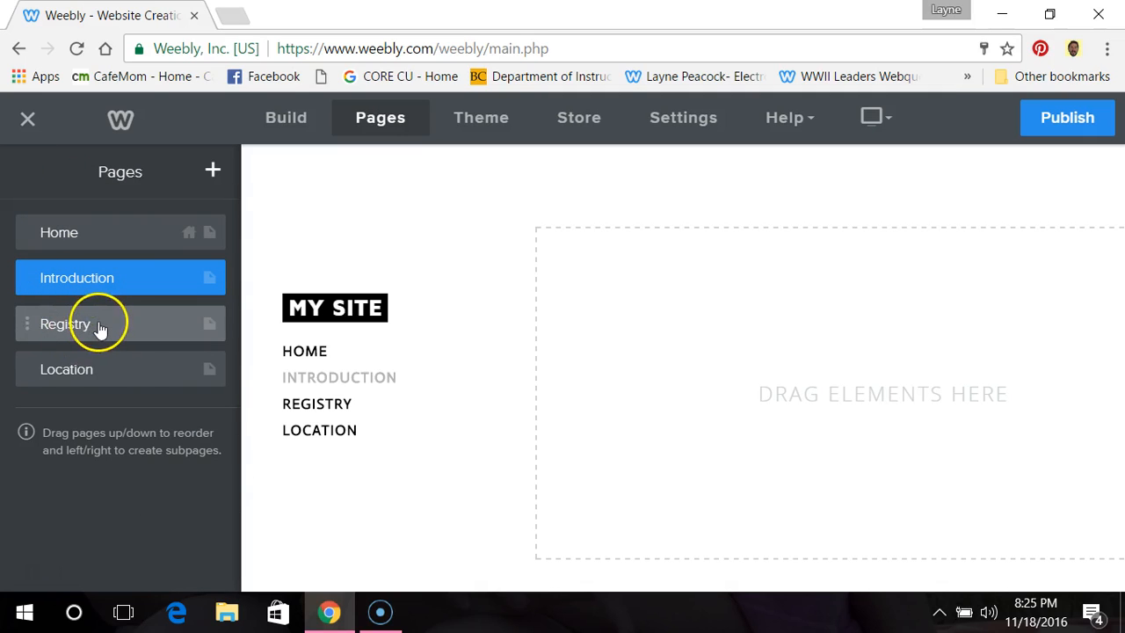
# Step: Rename the Registry page to "Task" and return to the page list
pyautogui.click(100, 327)
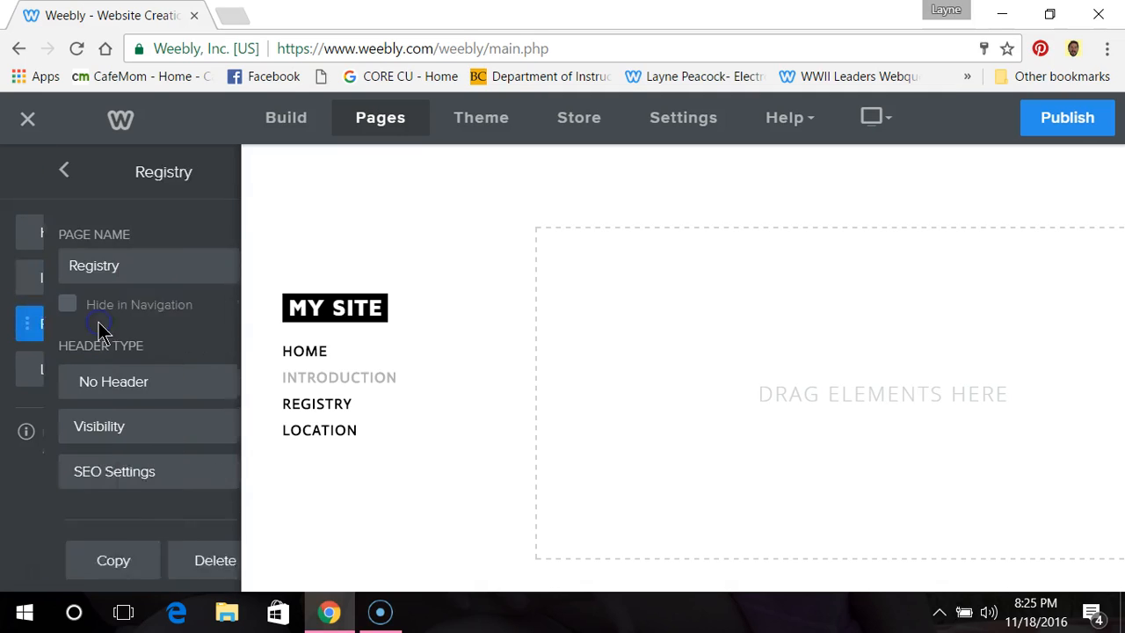
pyautogui.click(98, 264)
pyautogui.press('BackSpace')
pyautogui.press('BackSpace')
pyautogui.press('BackSpace')
pyautogui.press('BackSpace')
pyautogui.press('BackSpace')
pyautogui.press('BackSpace')
pyautogui.press('BackSpace')
pyautogui.press('BackSpace')
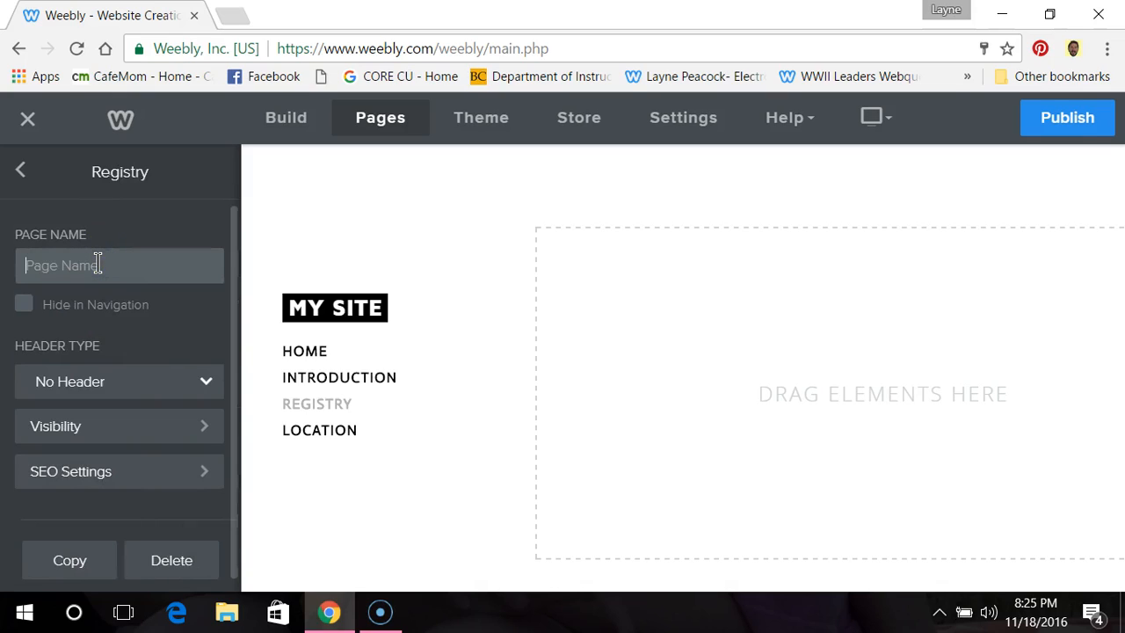
pyautogui.write('Task')
pyautogui.click(123, 224)
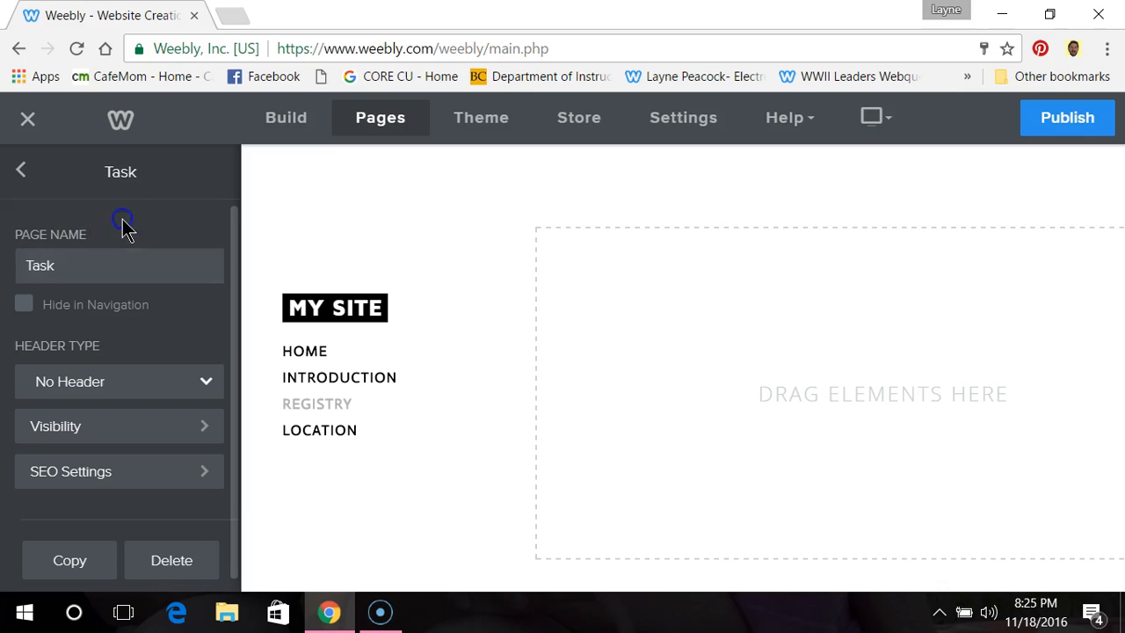
pyautogui.click(303, 363)
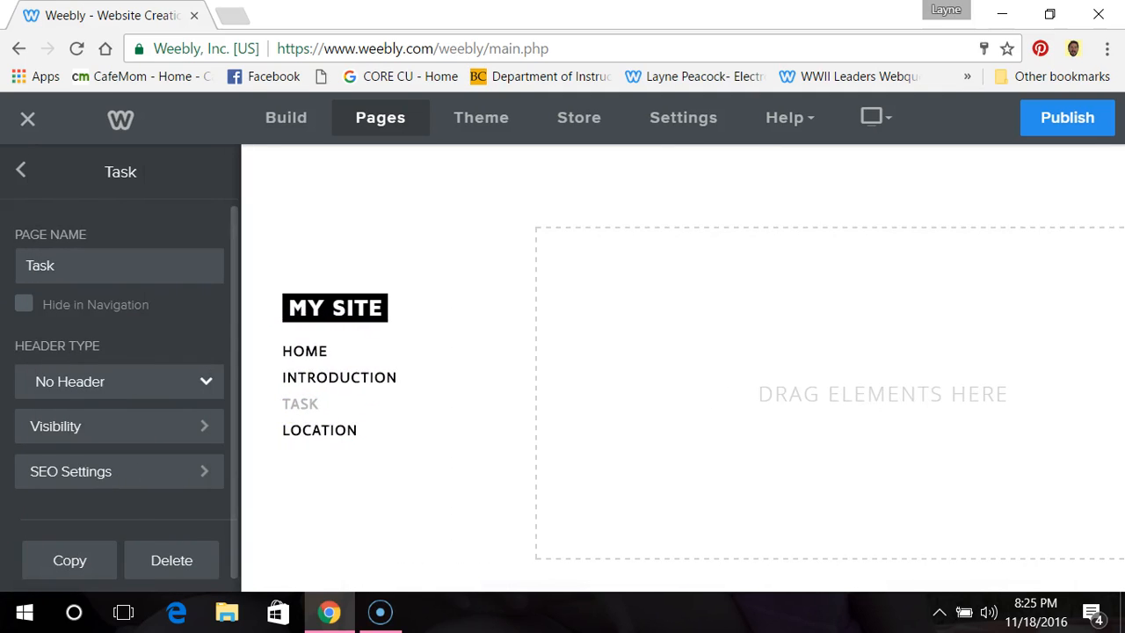
pyautogui.click(22, 171)
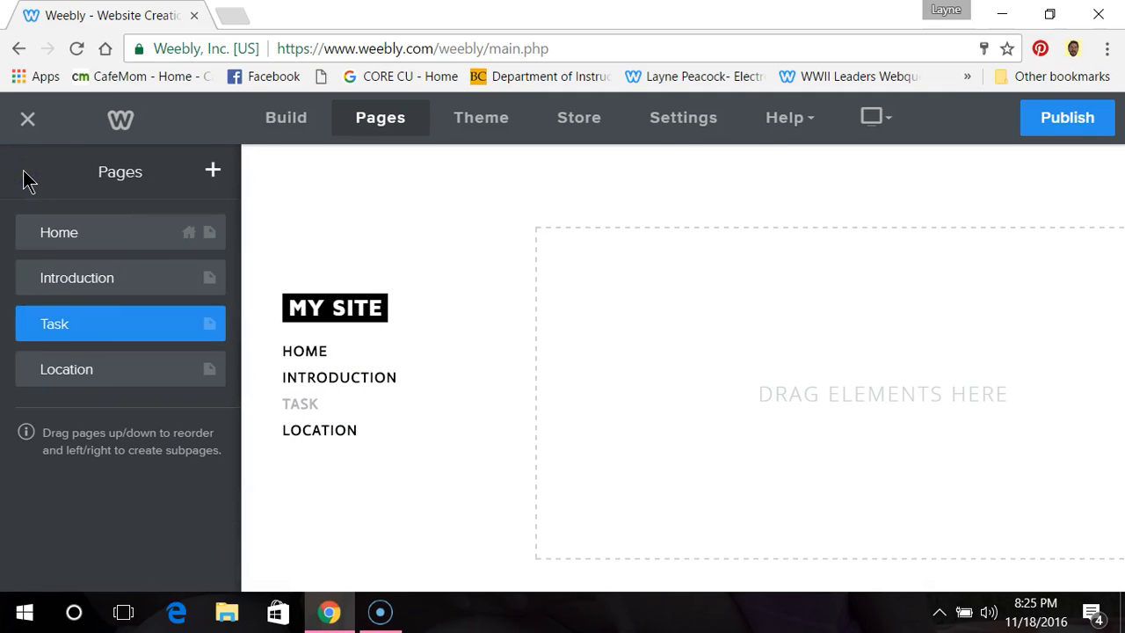
# Step: Rename the Location page to "Process" and return to the page list
pyautogui.click(106, 369)
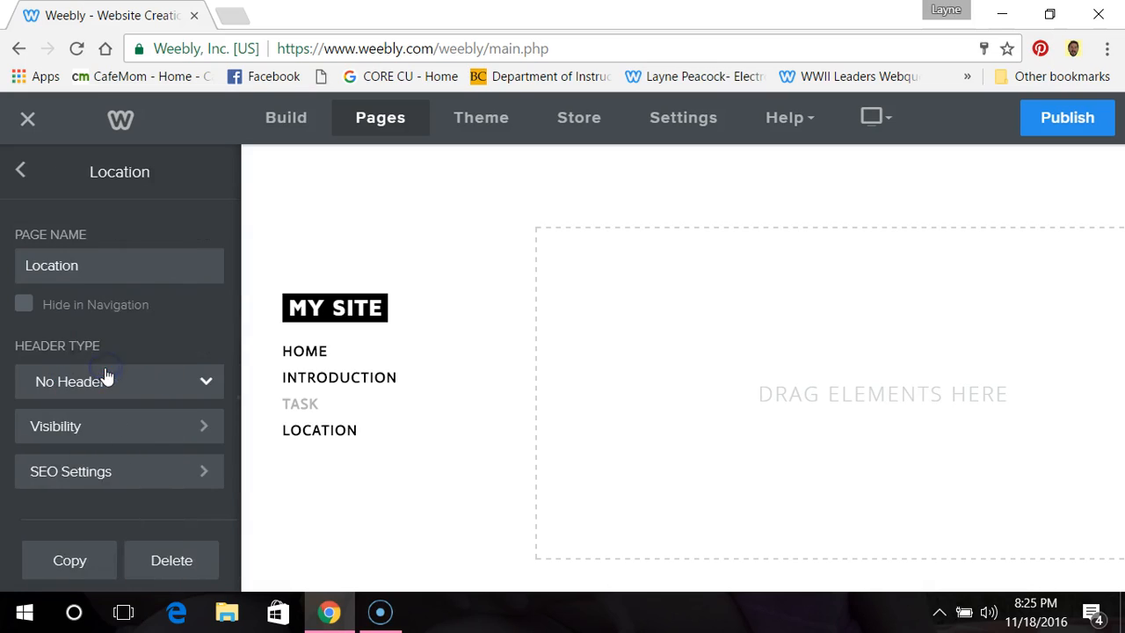
pyautogui.click(102, 266)
pyautogui.press('BackSpace')
pyautogui.press('BackSpace')
pyautogui.press('BackSpace')
pyautogui.press('BackSpace')
pyautogui.press('BackSpace')
pyautogui.press('BackSpace')
pyautogui.press('BackSpace')
pyautogui.press('BackSpace')
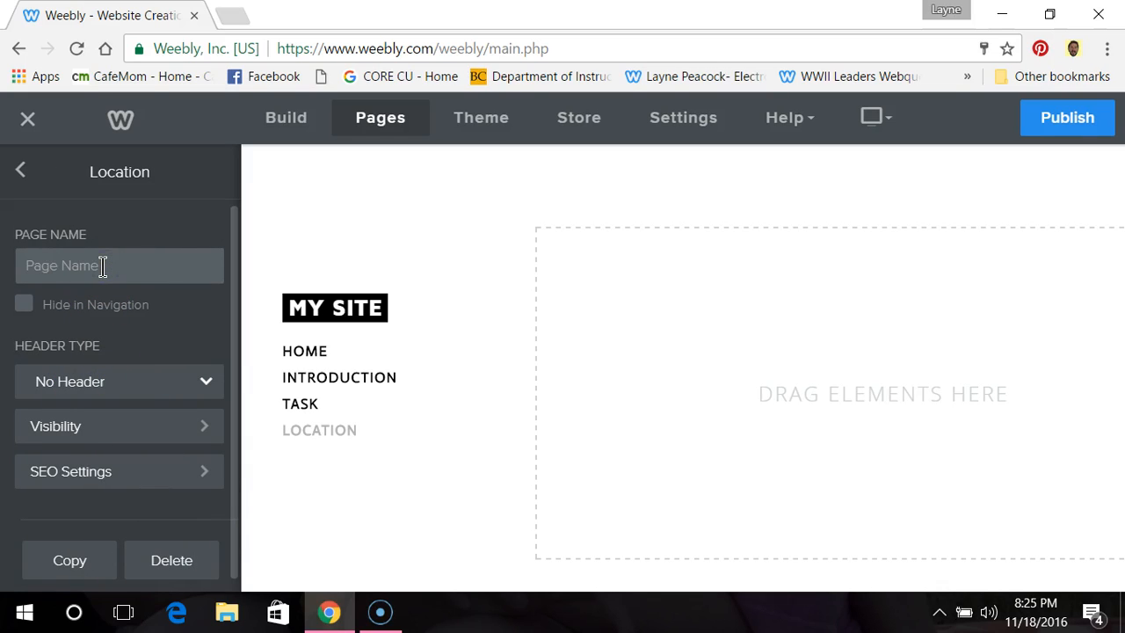
pyautogui.write('Process')
pyautogui.click(146, 222)
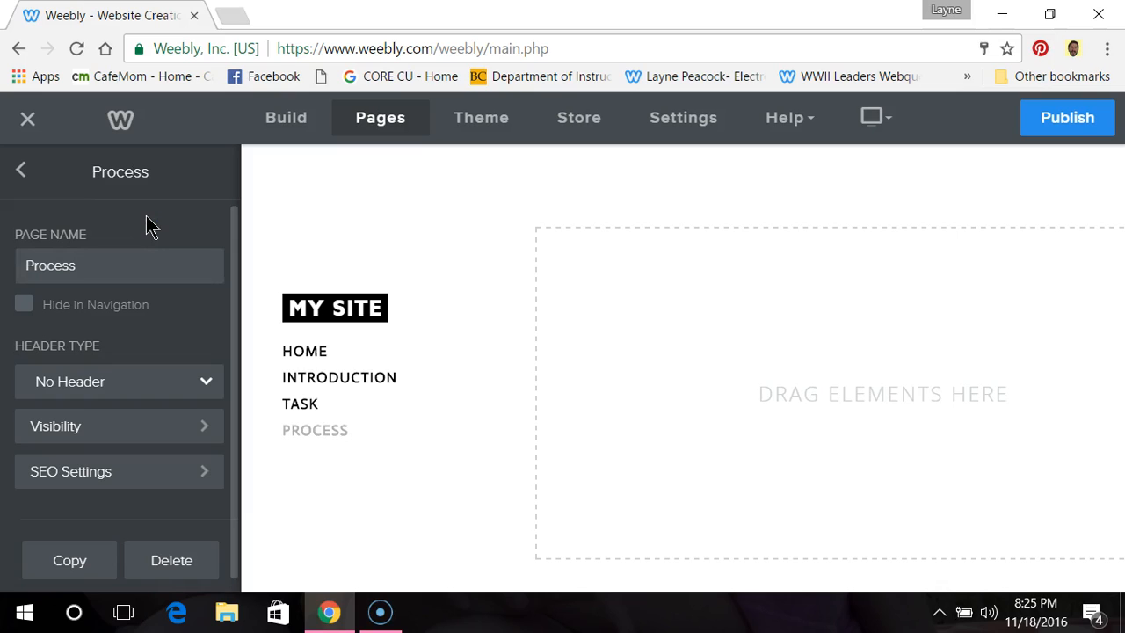
pyautogui.click(20, 186)
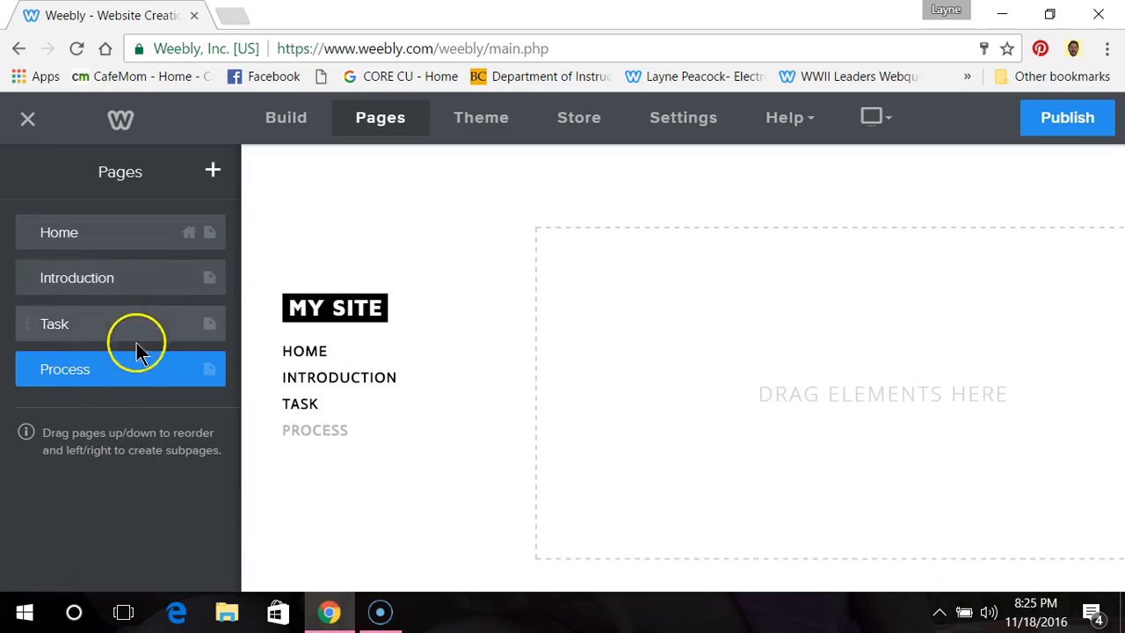
# Step: Add a new standard page named "Evaluation" to the site
pyautogui.click(213, 172)
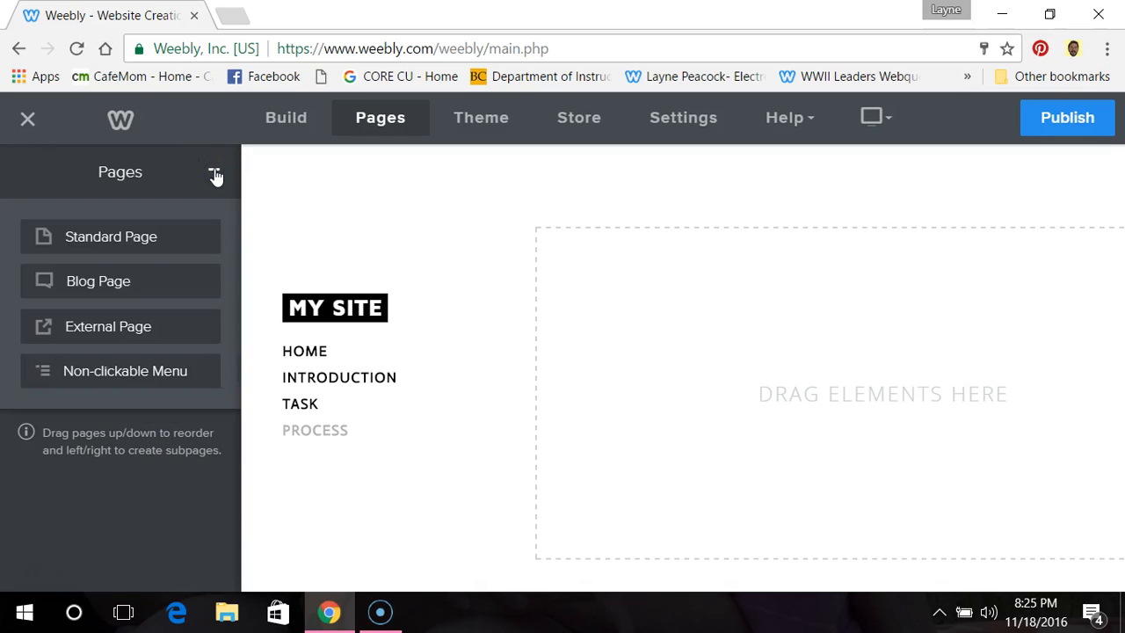
pyautogui.click(139, 246)
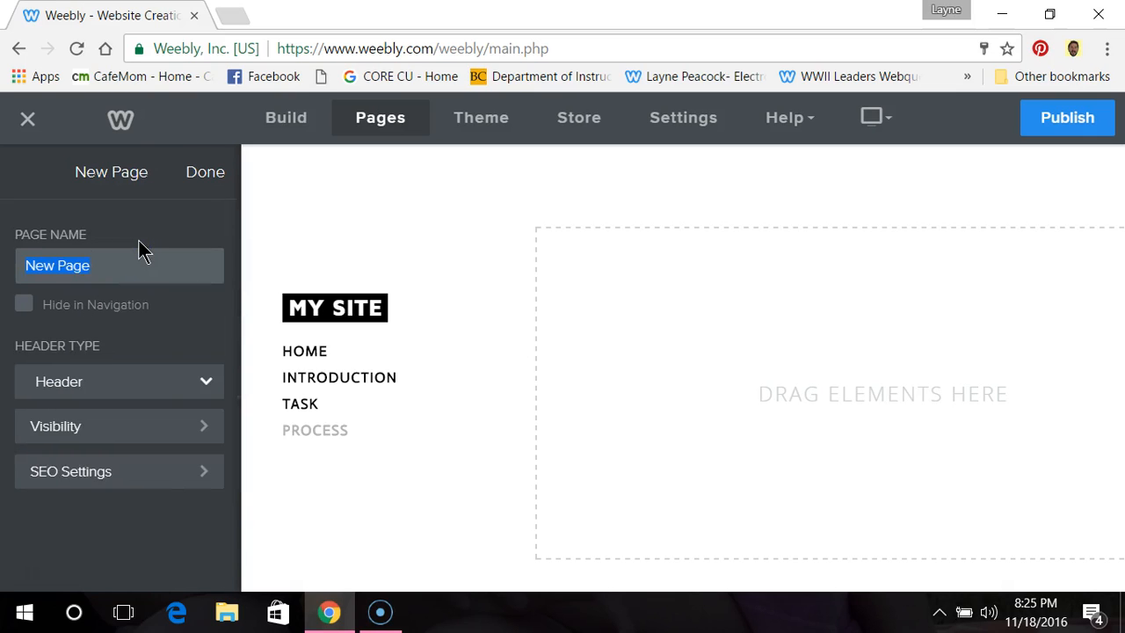
pyautogui.write('Evaluation')
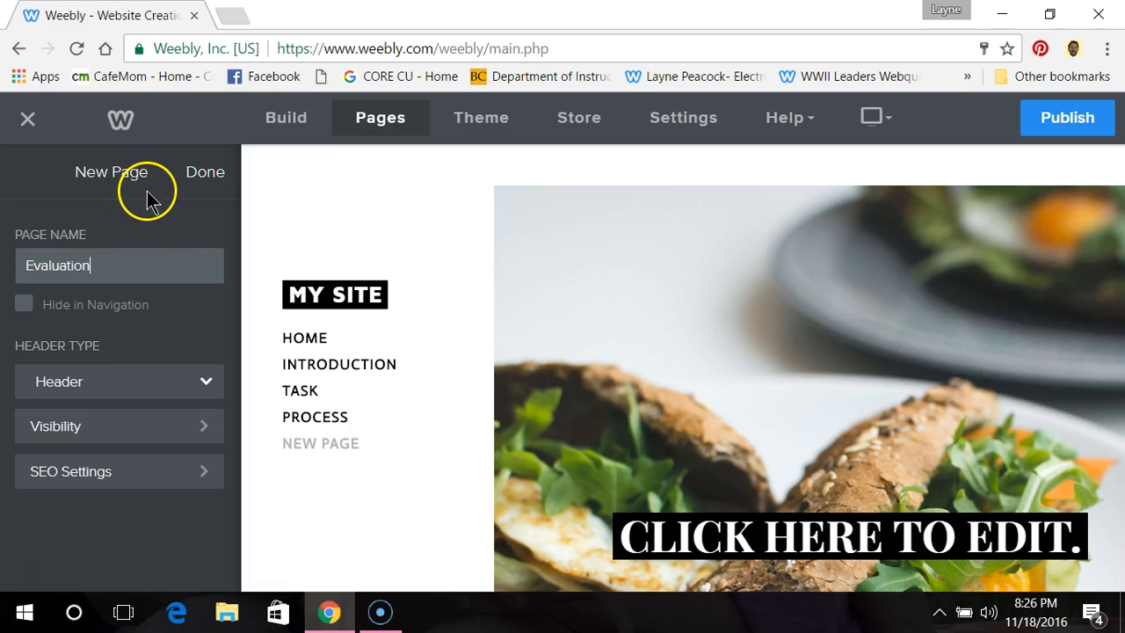
pyautogui.click(205, 174)
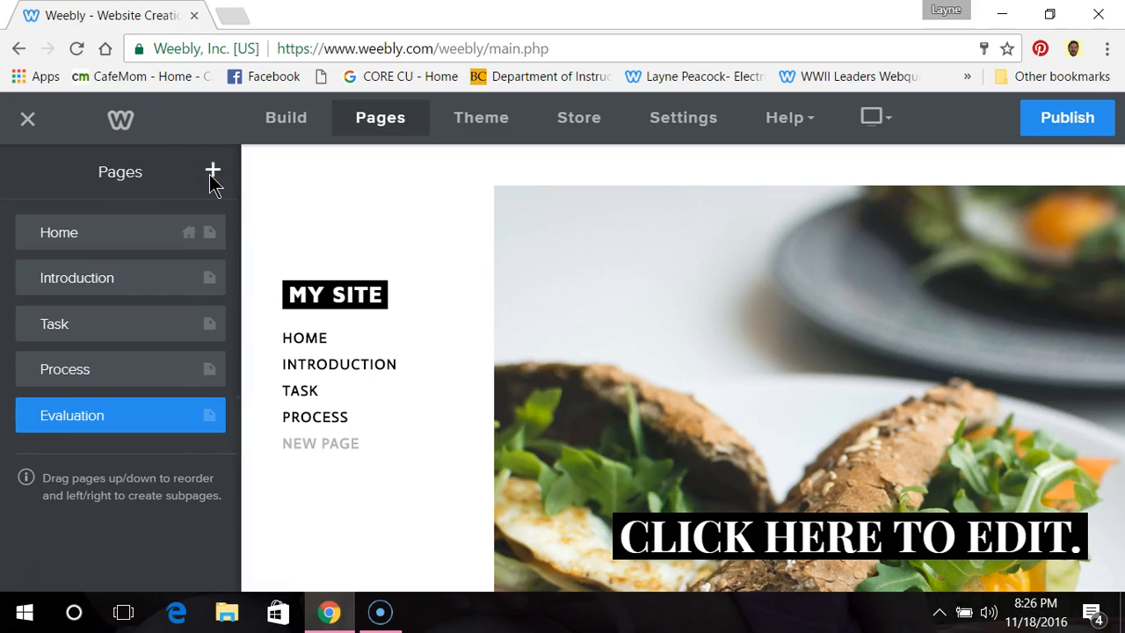
# Step: Add a new standard page named "Conclusion" to the site
pyautogui.click(212, 174)
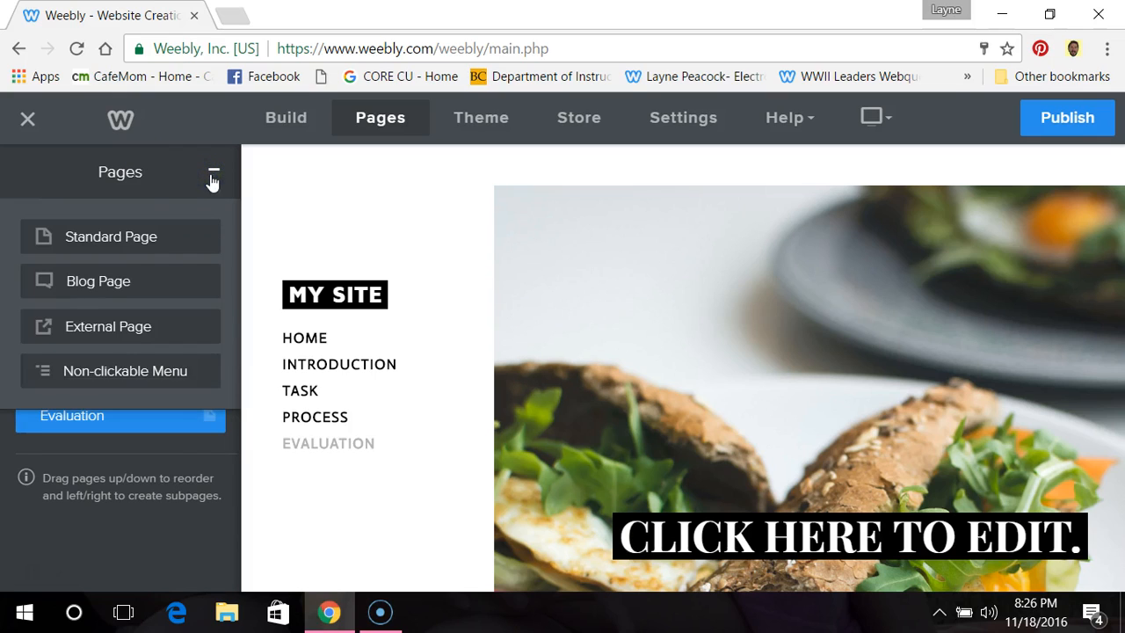
pyautogui.click(171, 239)
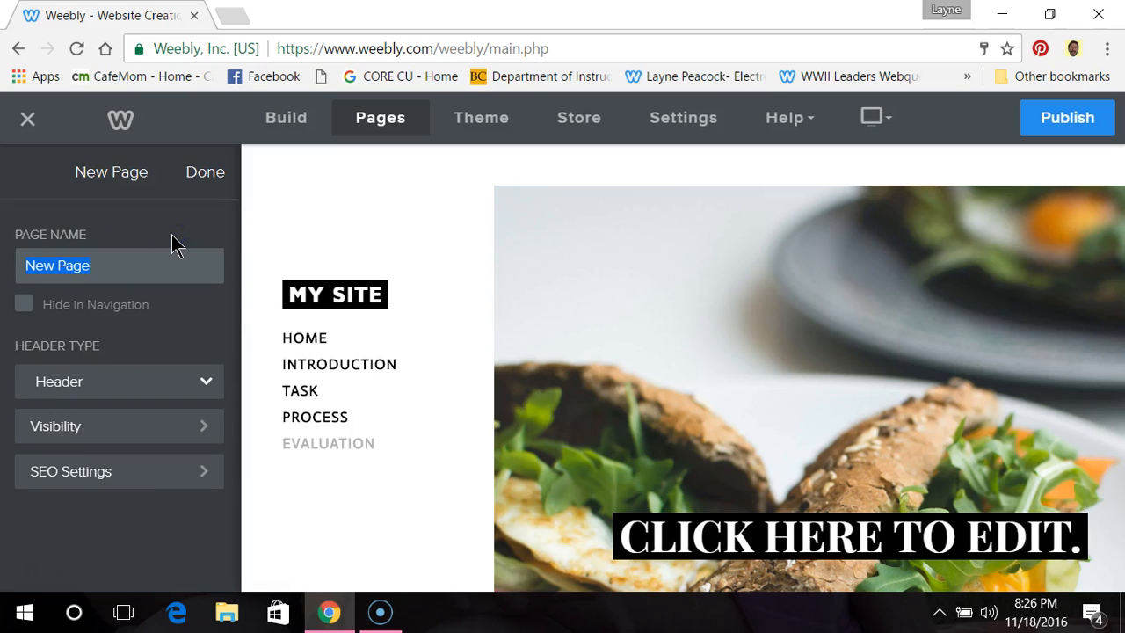
pyautogui.write('Conclusion')
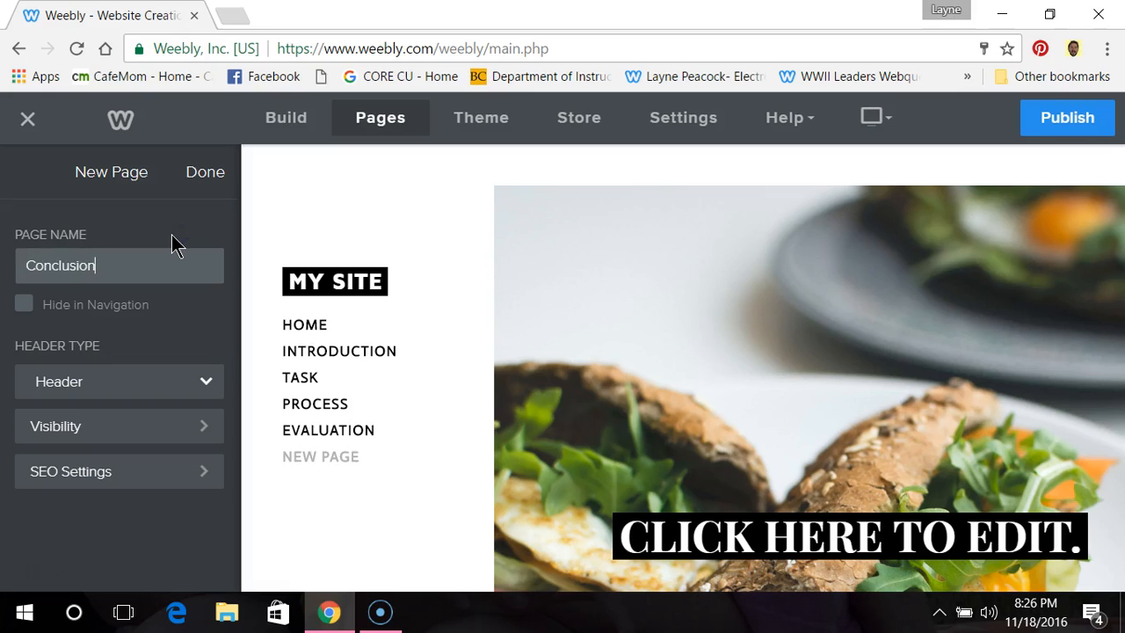
pyautogui.click(197, 173)
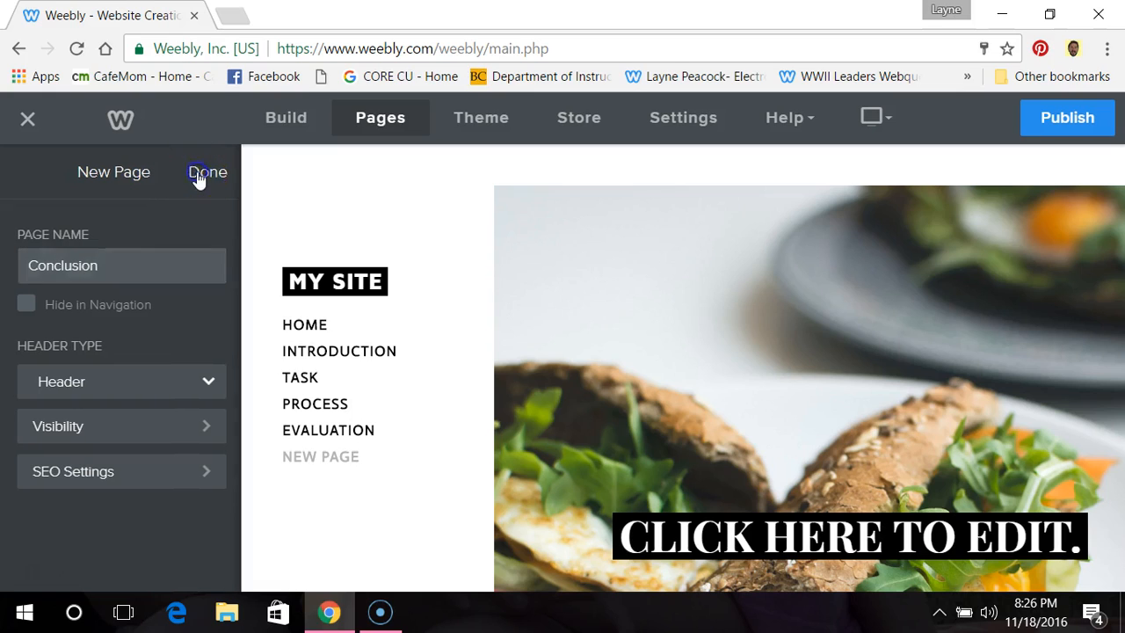
# Step: Finish the Conclusion page and add a new standard page named "Resources/Teacher Page"
pyautogui.click(209, 171)
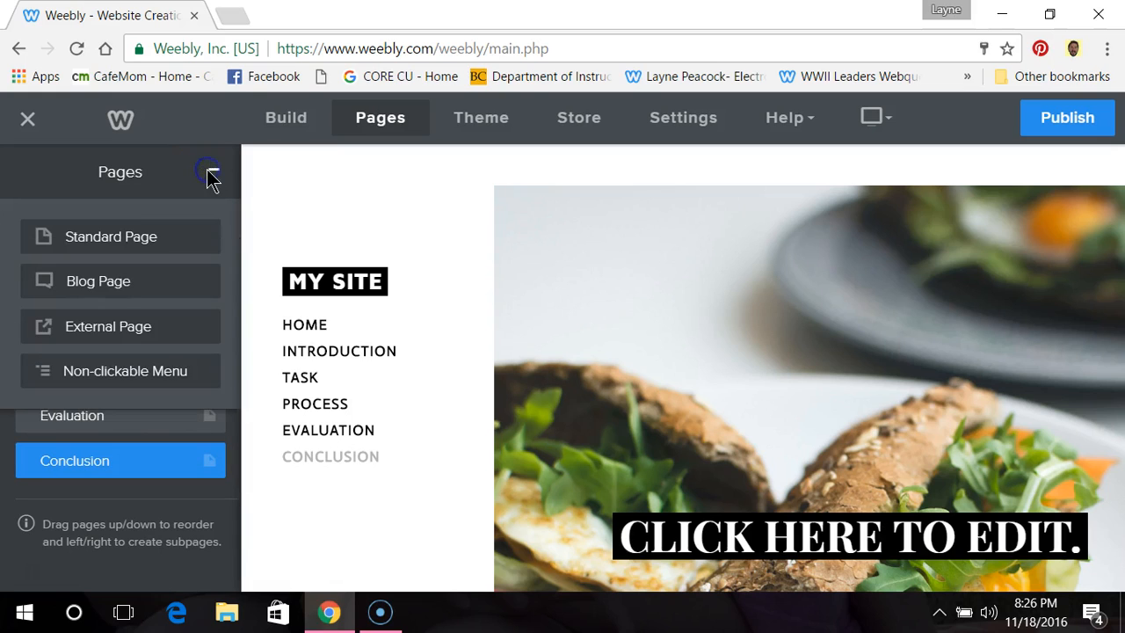
pyautogui.click(161, 237)
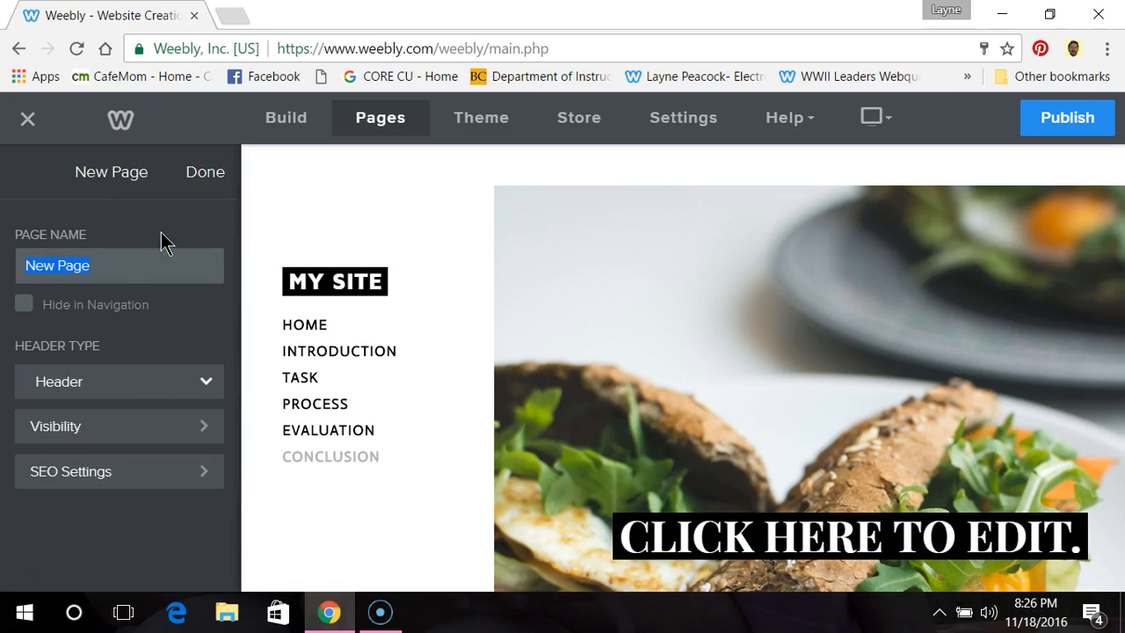
pyautogui.write('Resr')
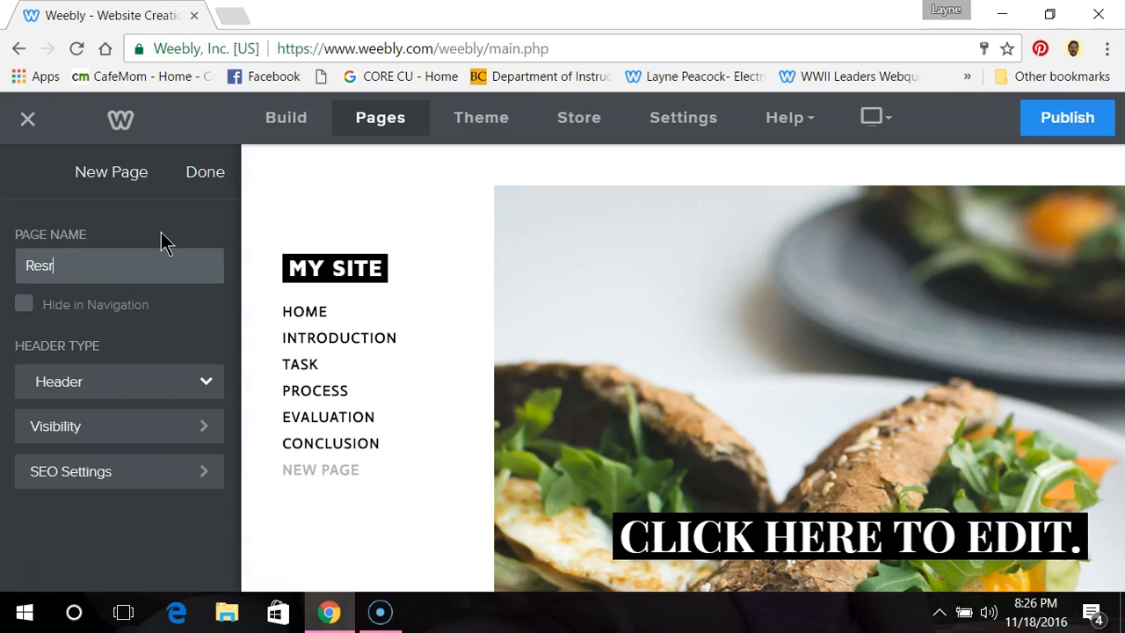
pyautogui.press('BackSpace')
pyautogui.write('ources/Teacher Page')
pyautogui.click(202, 176)
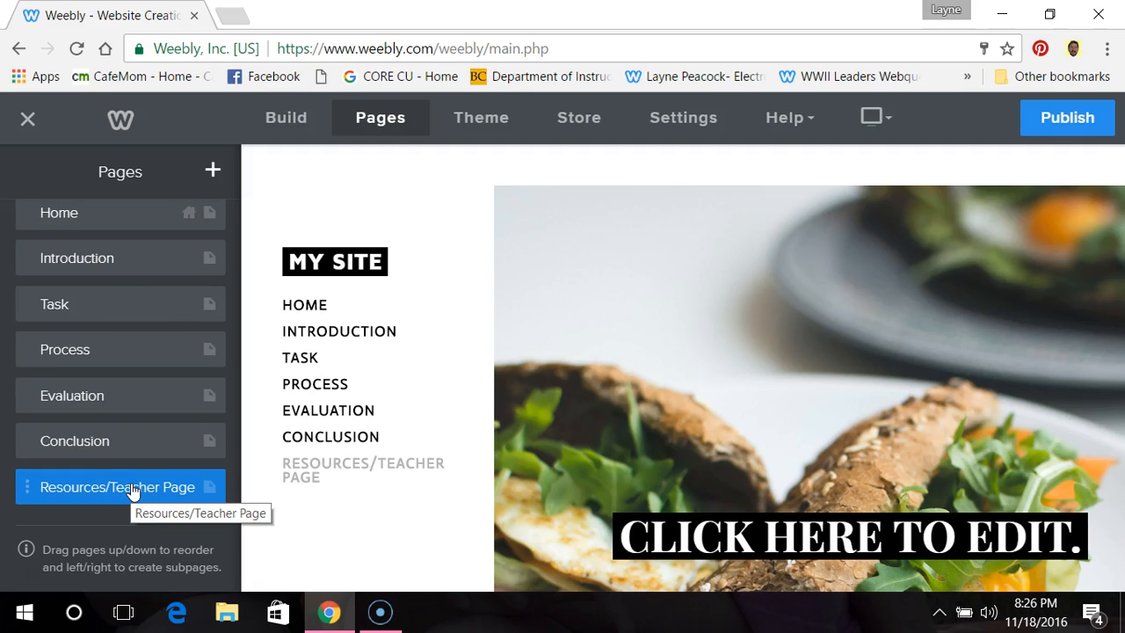
# Step: Replace the site title text with "FAMOUS PEOPLE OF THE 1920S AND 1930S"
pyautogui.click(365, 290)
pyautogui.click(149, 259)
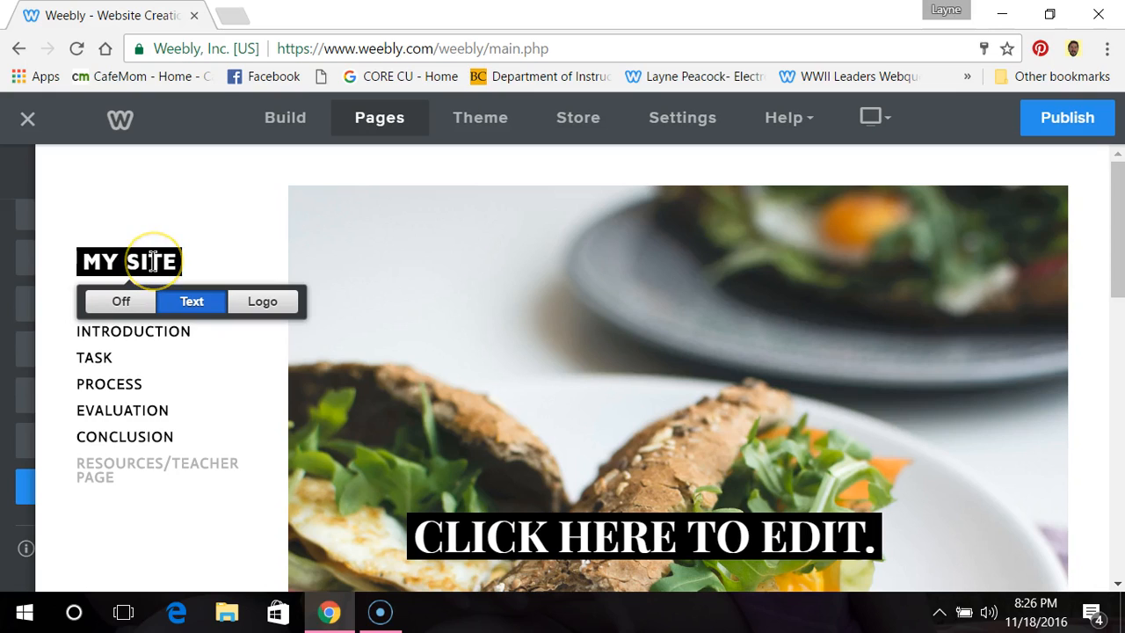
pyautogui.click(209, 303)
pyautogui.click(156, 258)
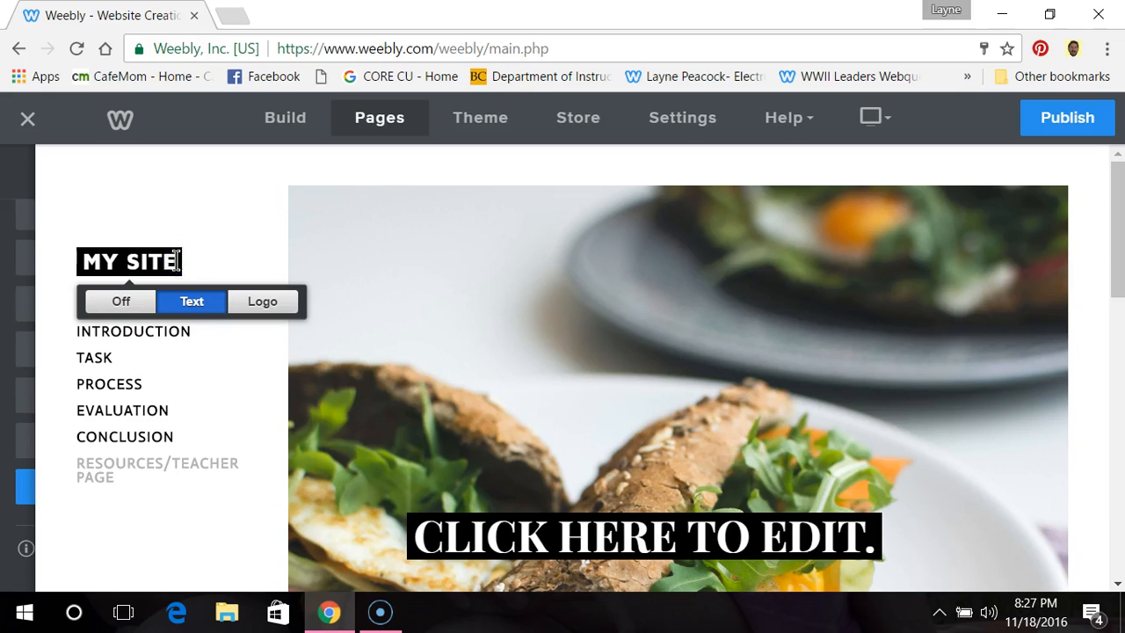
pyautogui.press('BackSpace')
pyautogui.press('BackSpace')
pyautogui.press('BackSpace')
pyautogui.press('BackSpace')
pyautogui.press('BackSpace')
pyautogui.press('BackSpace')
pyautogui.press('BackSpace')
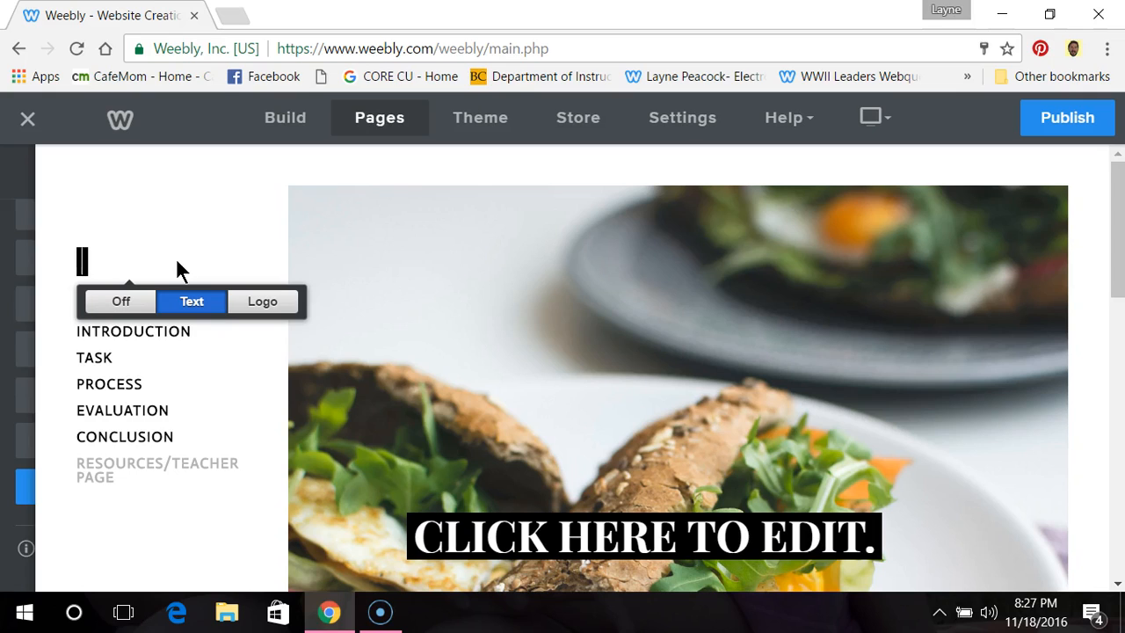
pyautogui.write('FAM')
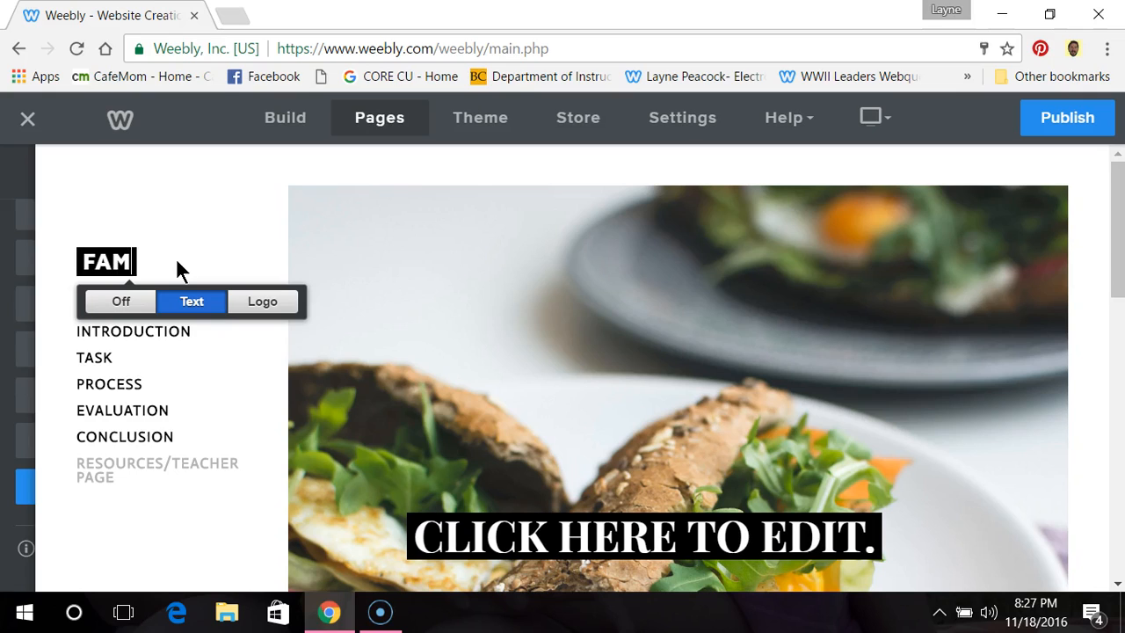
pyautogui.write('OUS PEOPLE OF THE 1920S')
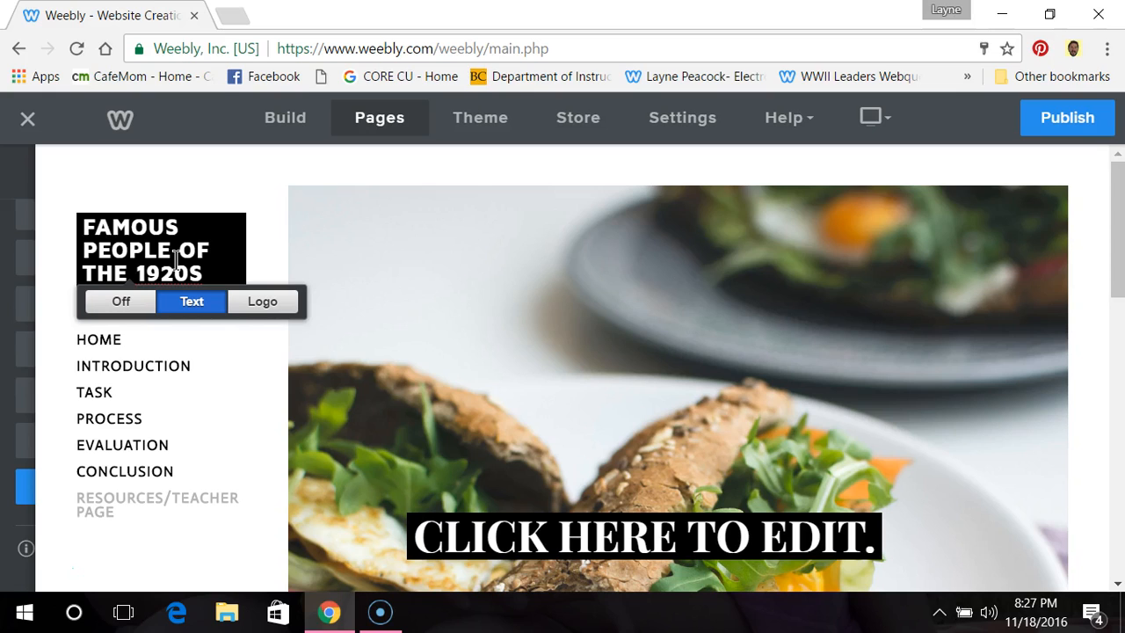
pyautogui.click(212, 365)
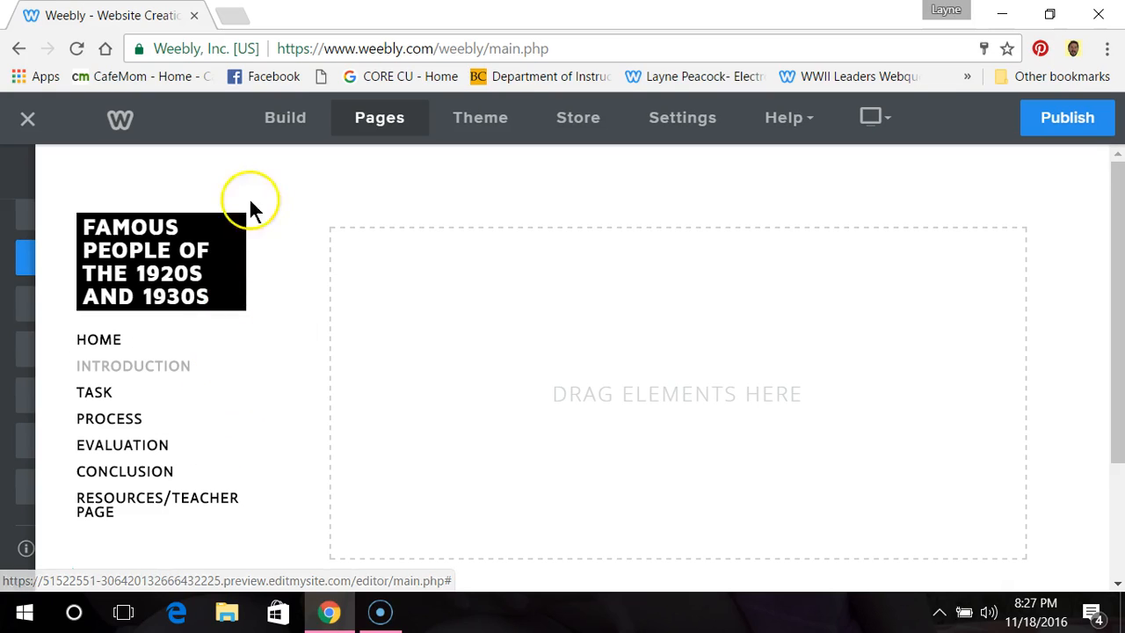
# Step: Switch to building the Home page and open the background choices for its header image
pyautogui.click(276, 116)
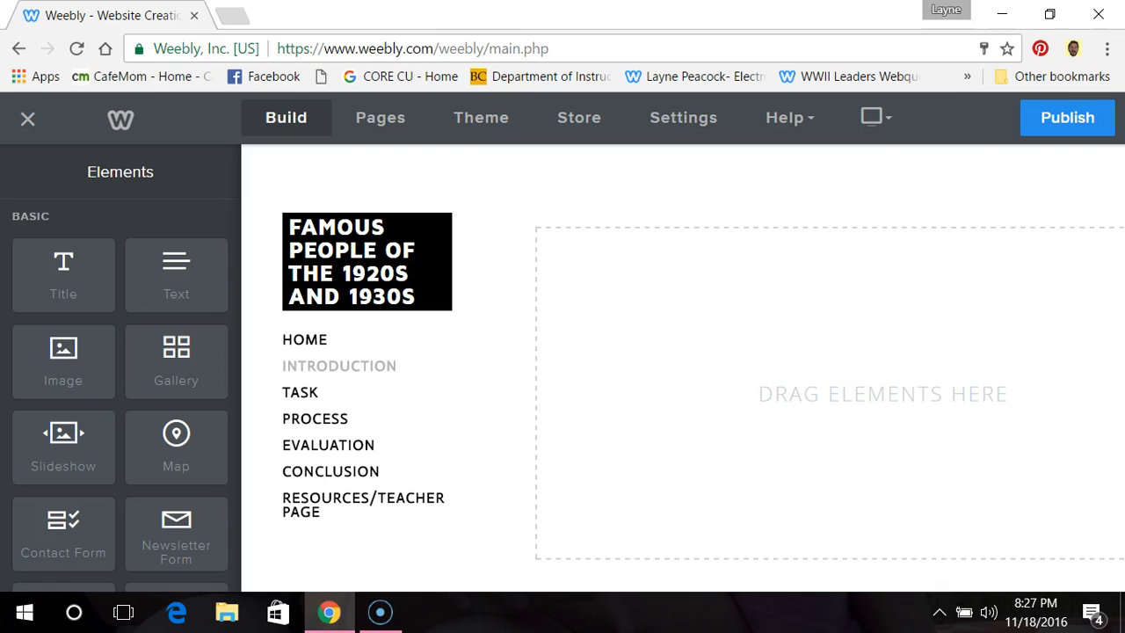
pyautogui.click(296, 341)
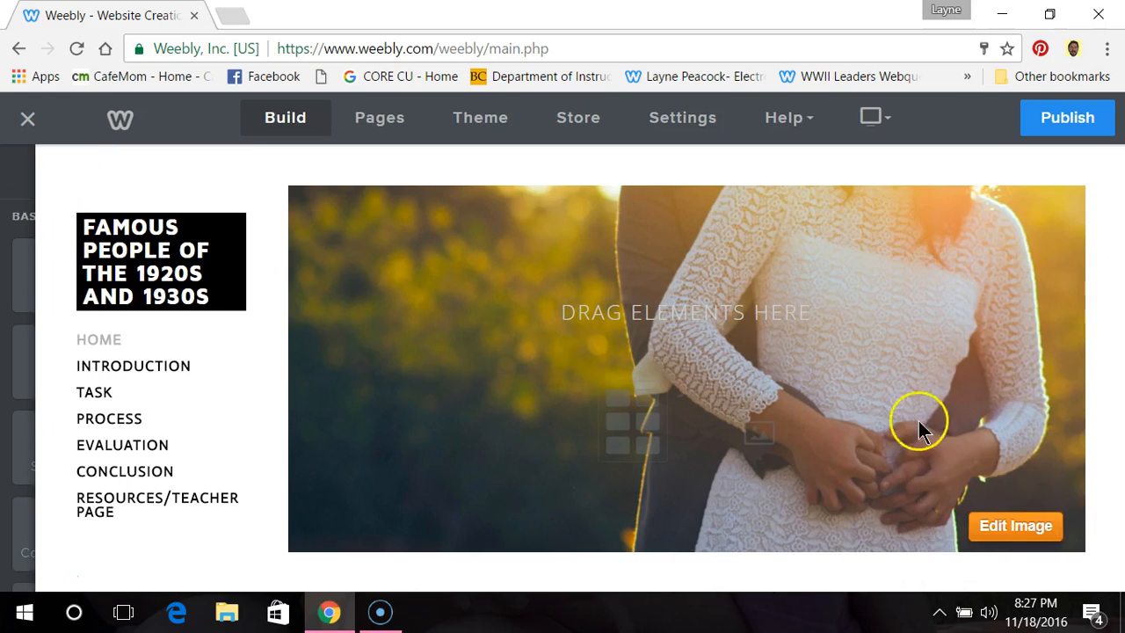
pyautogui.click(1044, 531)
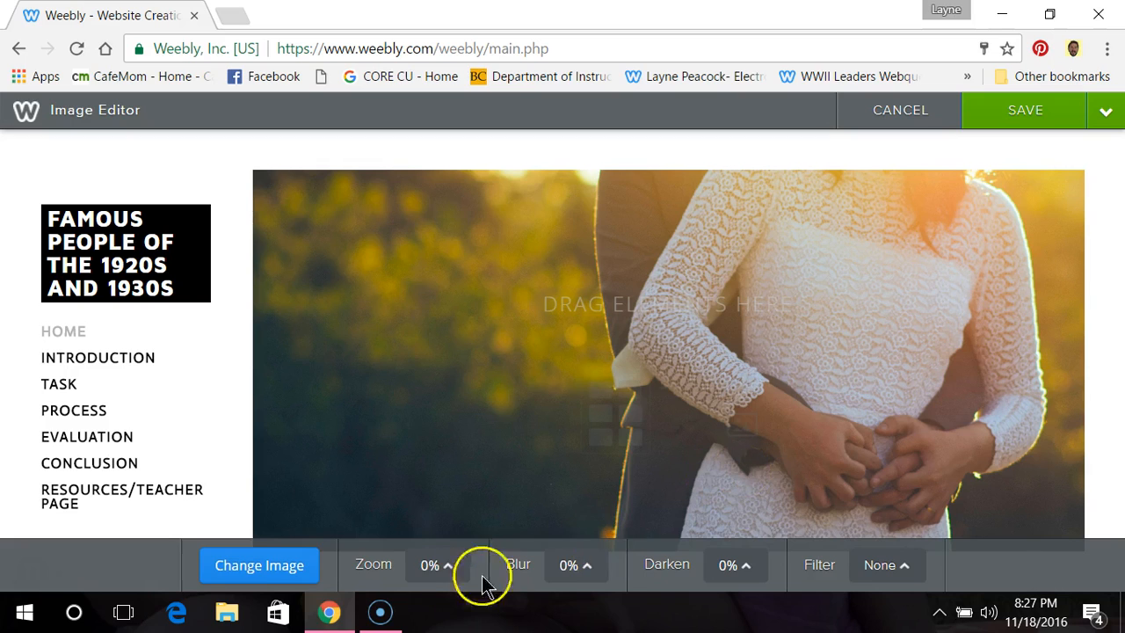
pyautogui.click(254, 563)
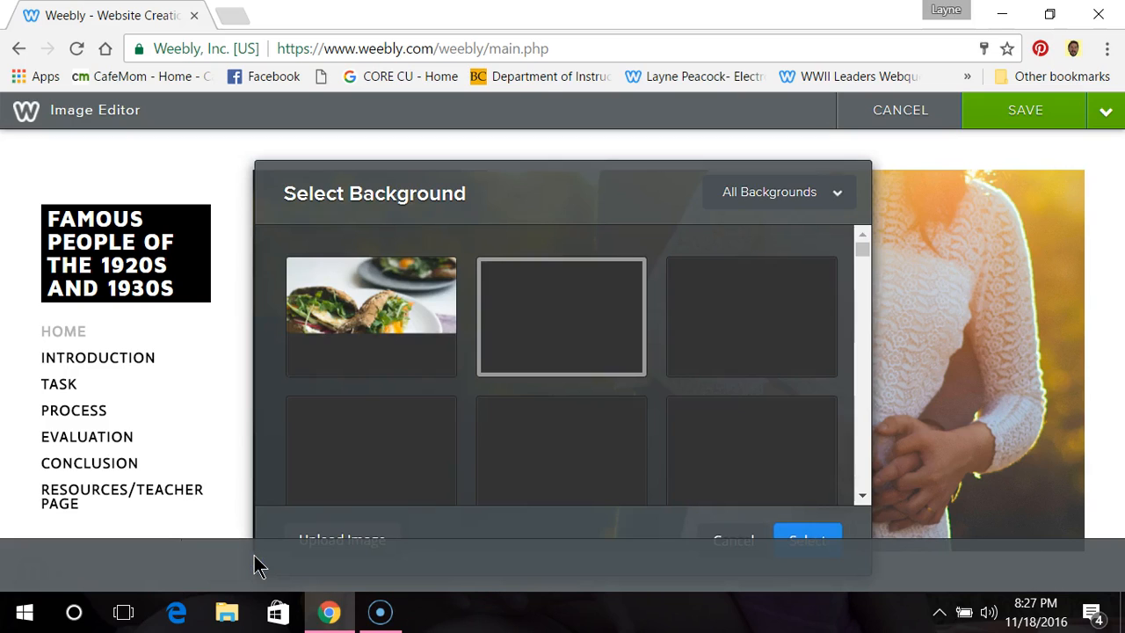
# Step: Look through the stock backgrounds for an image that suits the Home page header
pyautogui.click(864, 496)
pyautogui.scroll(-4, 865, 495)
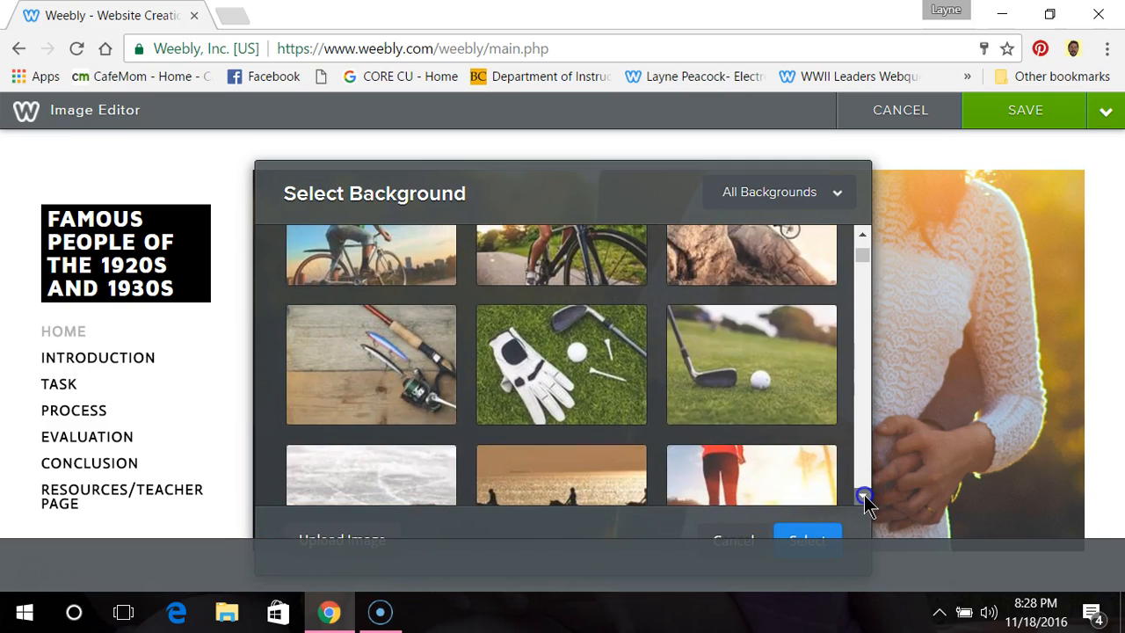
pyautogui.scroll(-2, 865, 495)
pyautogui.scroll(-2, 864, 497)
pyautogui.scroll(-3, 864, 501)
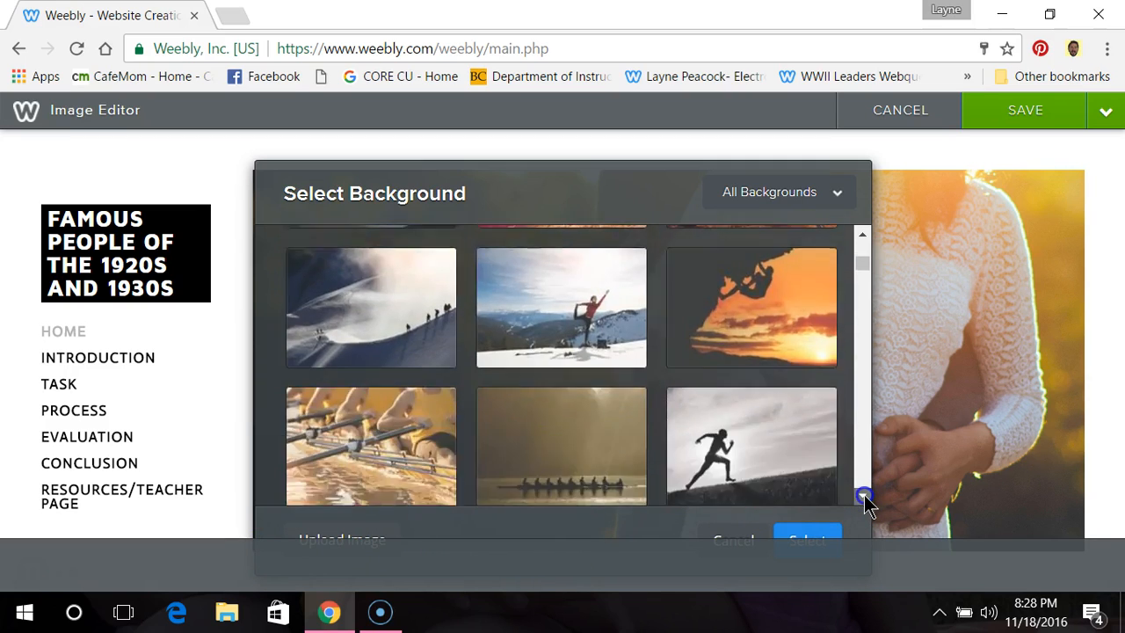
pyautogui.scroll(-3, 864, 501)
pyautogui.click(864, 497)
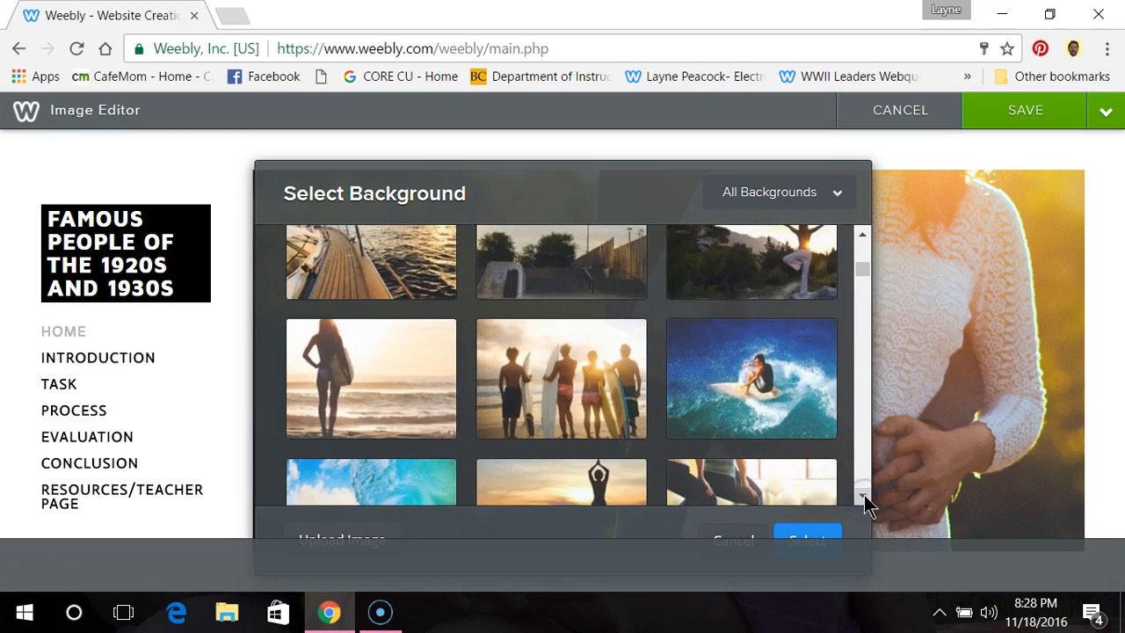
pyautogui.scroll(-3, 864, 501)
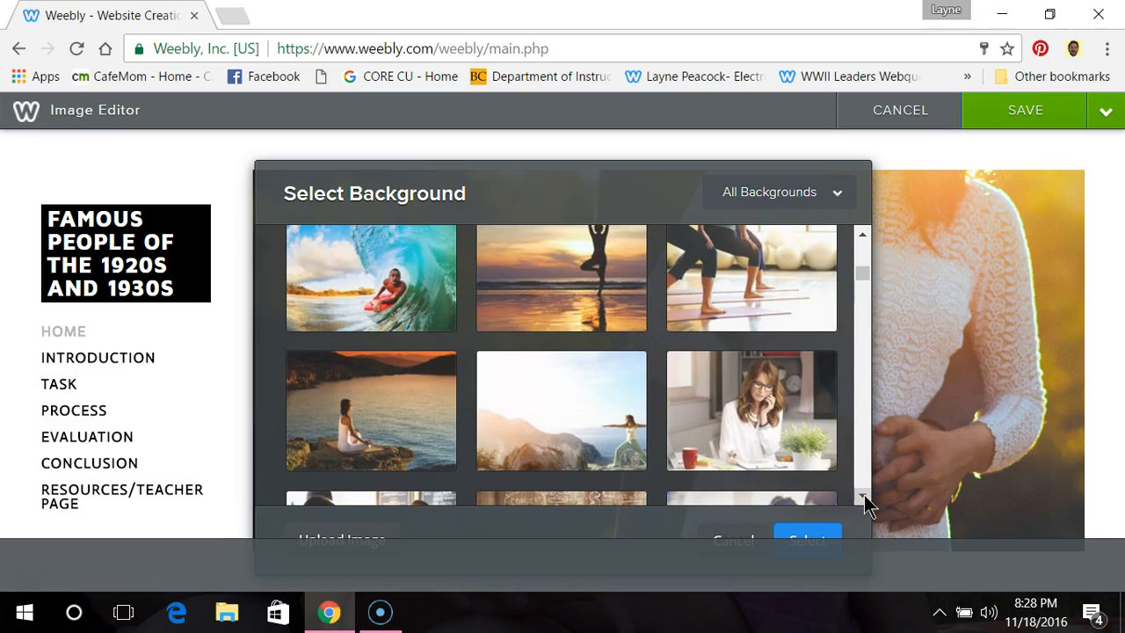
pyautogui.scroll(-3, 865, 501)
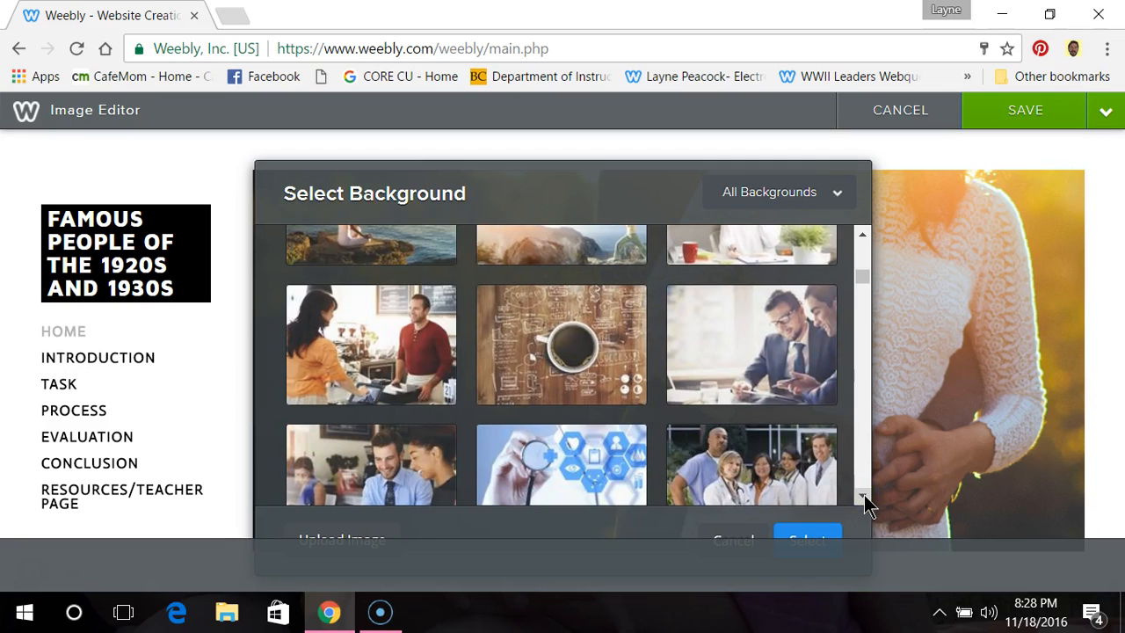
pyautogui.scroll(-3, 864, 501)
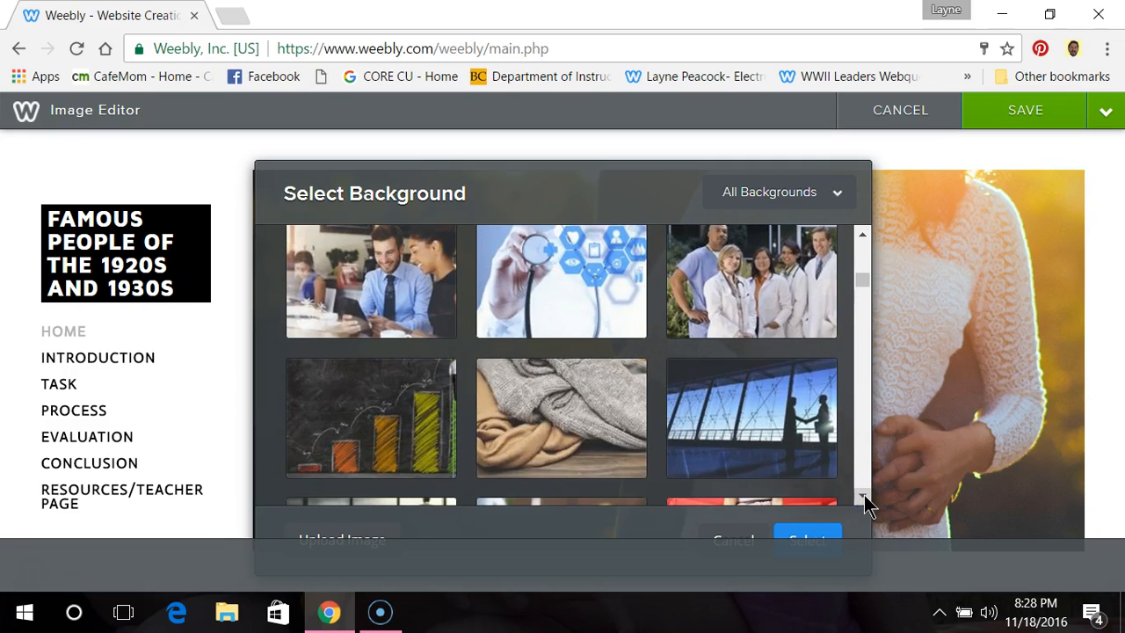
pyautogui.scroll(-5, 865, 501)
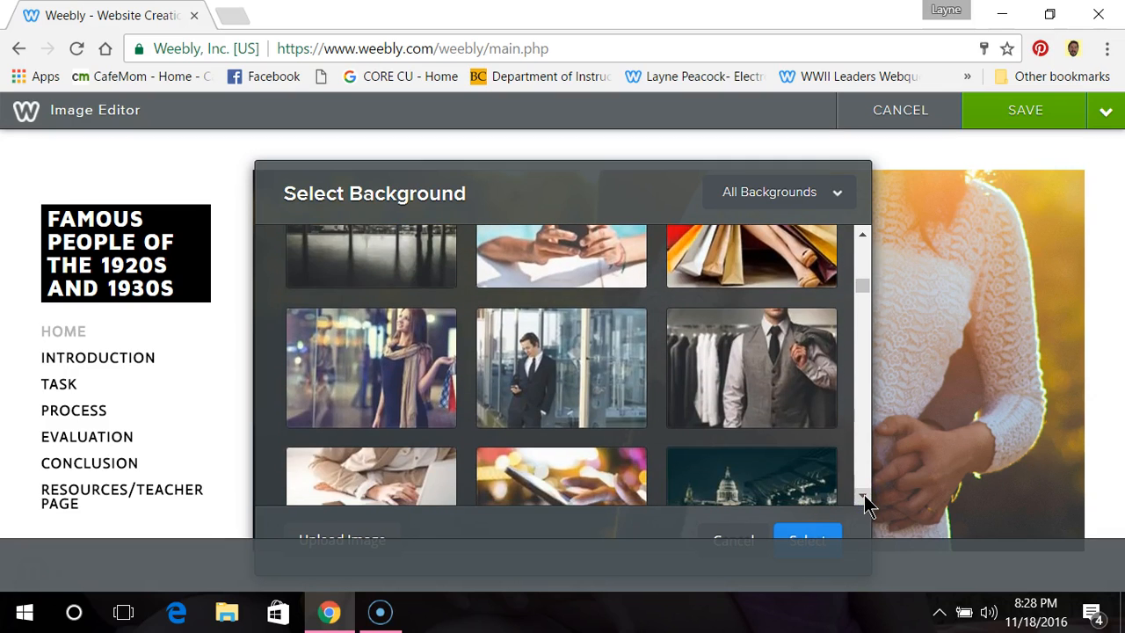
pyautogui.scroll(-3, 864, 501)
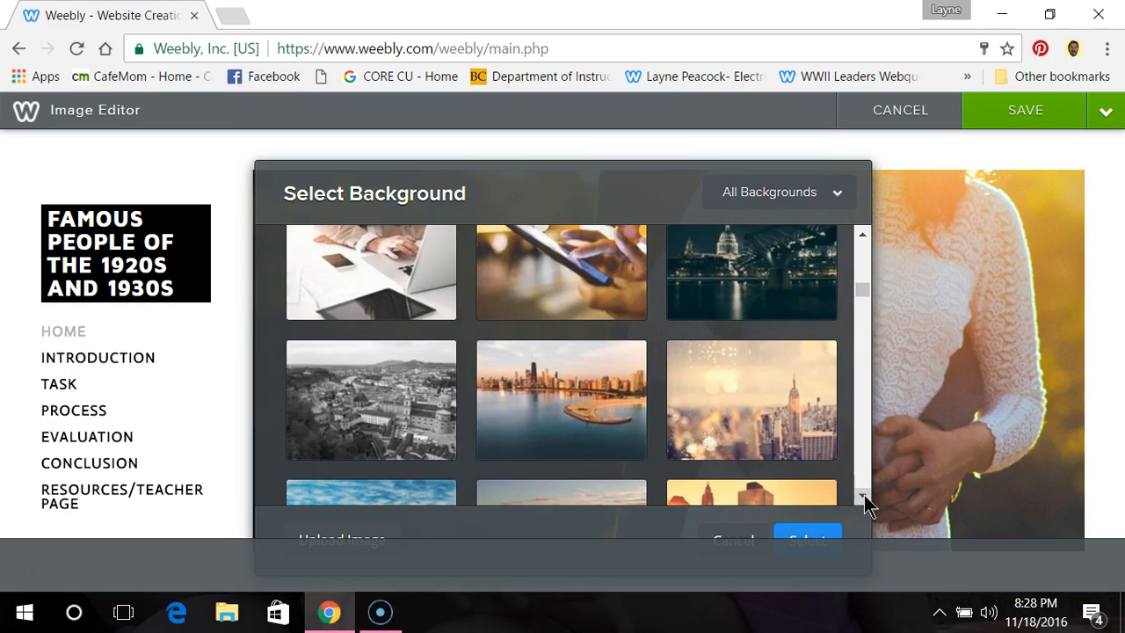
pyautogui.scroll(-4, 864, 501)
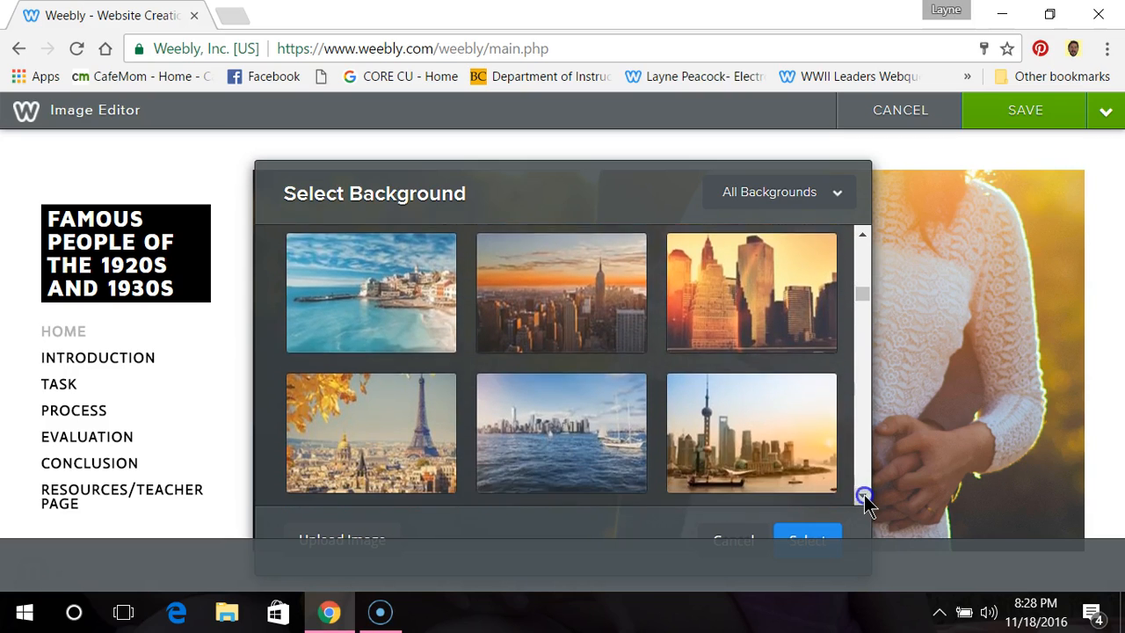
pyautogui.scroll(-2, 864, 501)
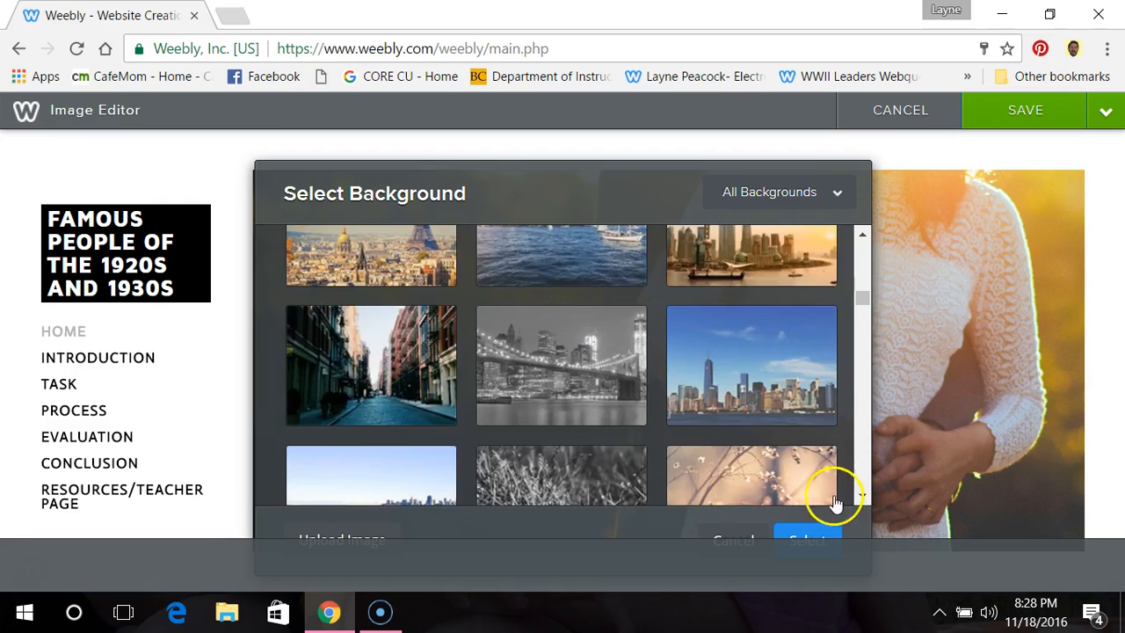
pyautogui.scroll(-3, 765, 499)
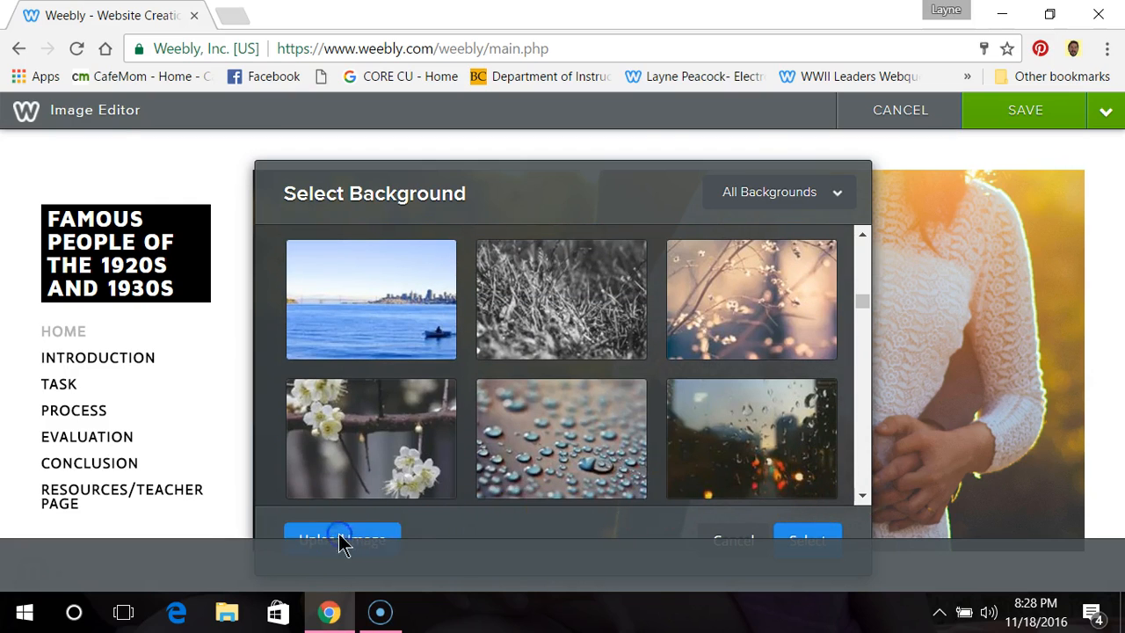
# Step: Choose to upload an own header image and search the image library for "Roaring 20s"
pyautogui.click(343, 542)
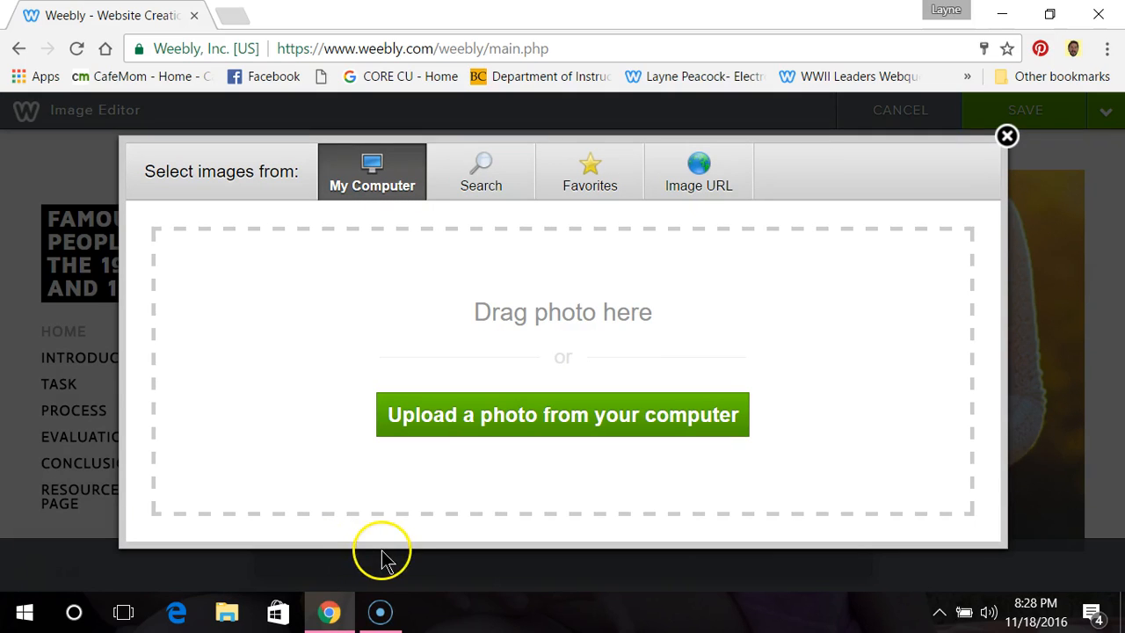
pyautogui.click(490, 190)
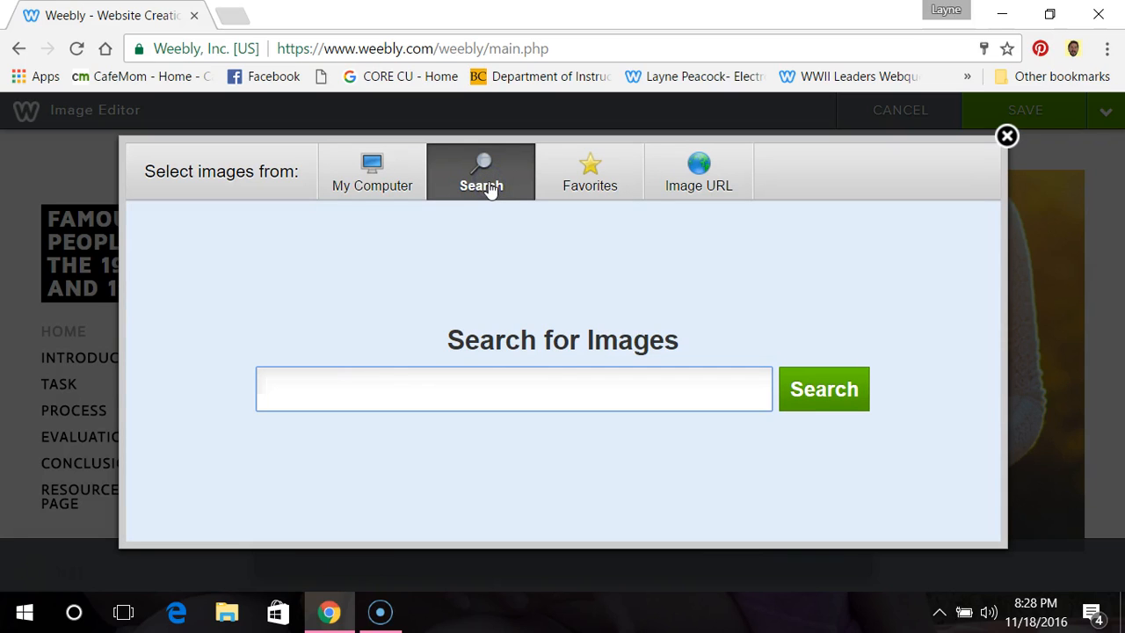
pyautogui.click(532, 393)
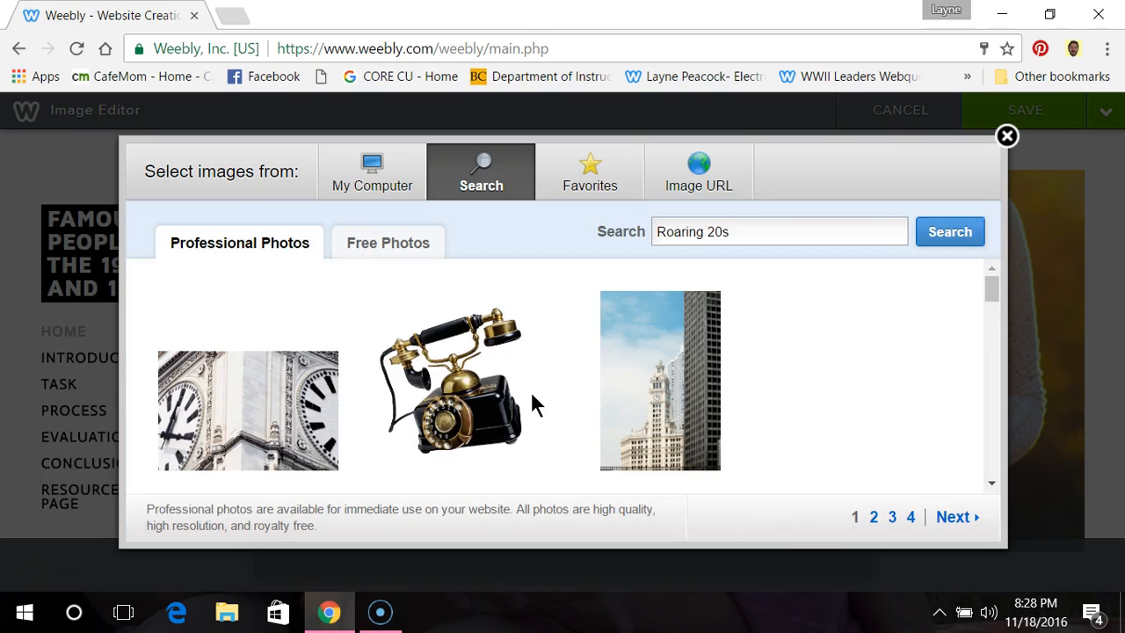
# Step: Look through the professional photos found for "Roaring 20s" for a suitable Home header image
pyautogui.moveTo(548, 363)
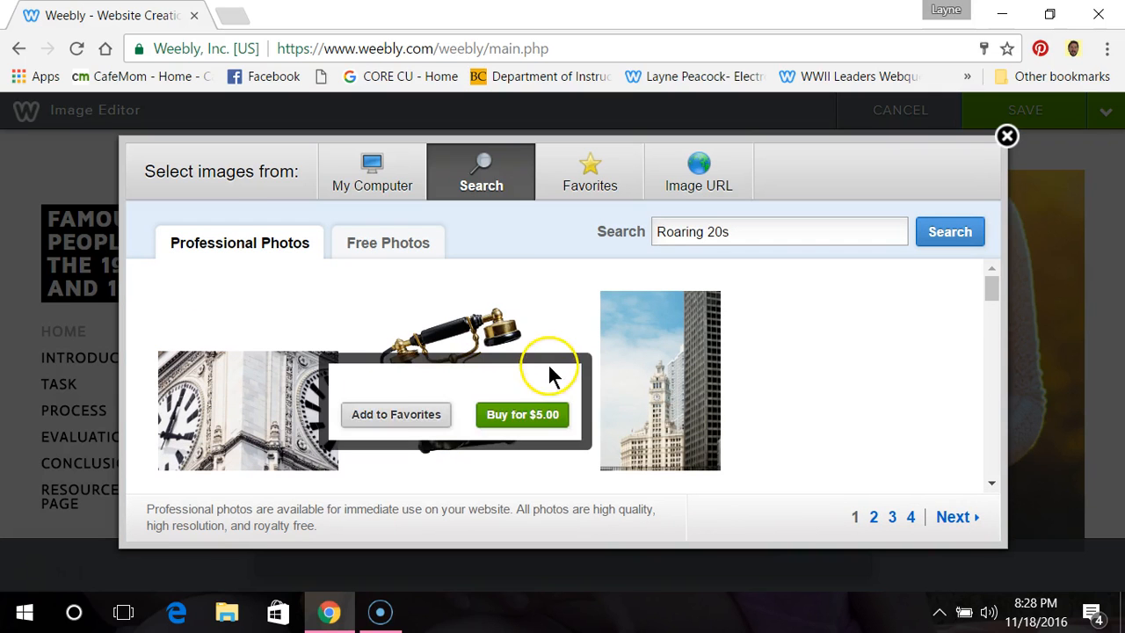
pyautogui.click(992, 479)
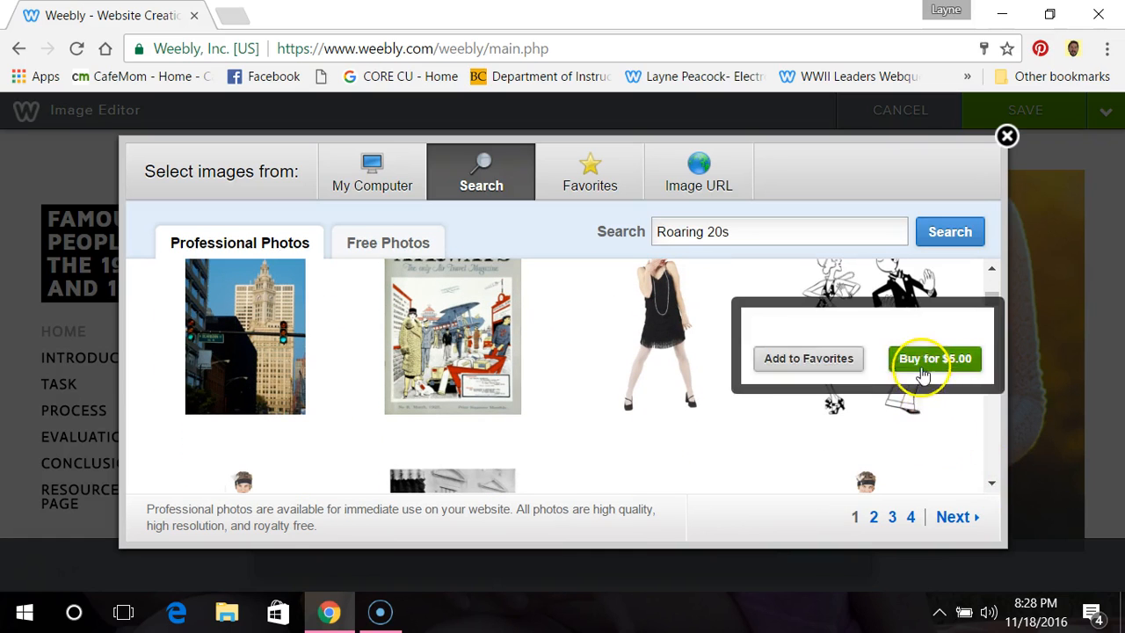
pyautogui.moveTo(919, 364)
pyautogui.scroll(-2, 914, 387)
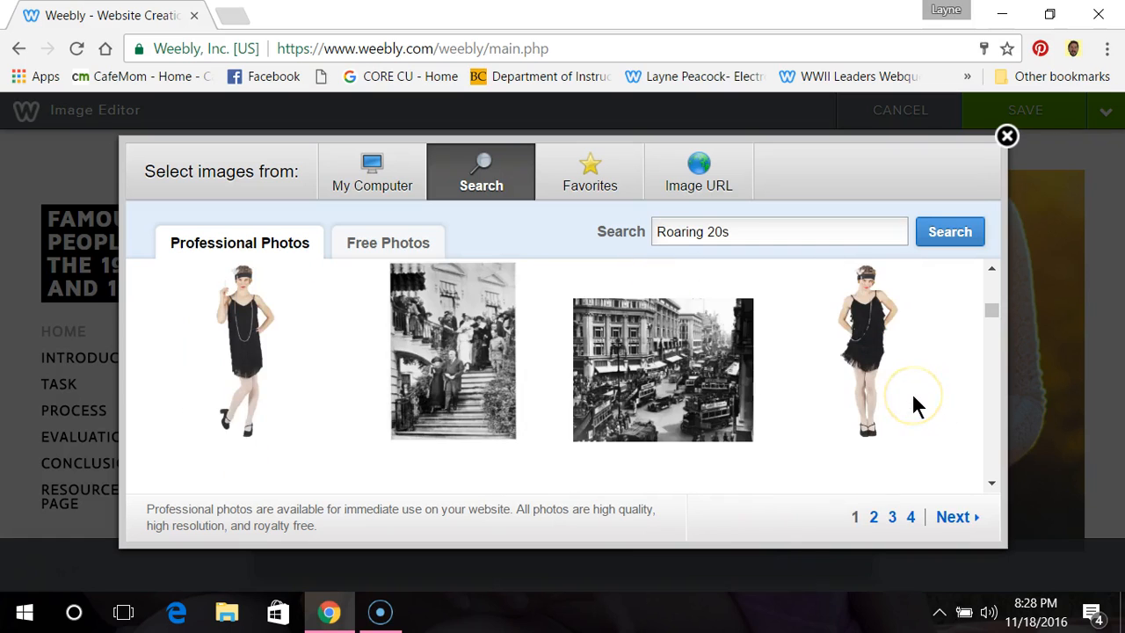
pyautogui.scroll(2, 912, 392)
pyautogui.moveTo(914, 403)
pyautogui.click(916, 430)
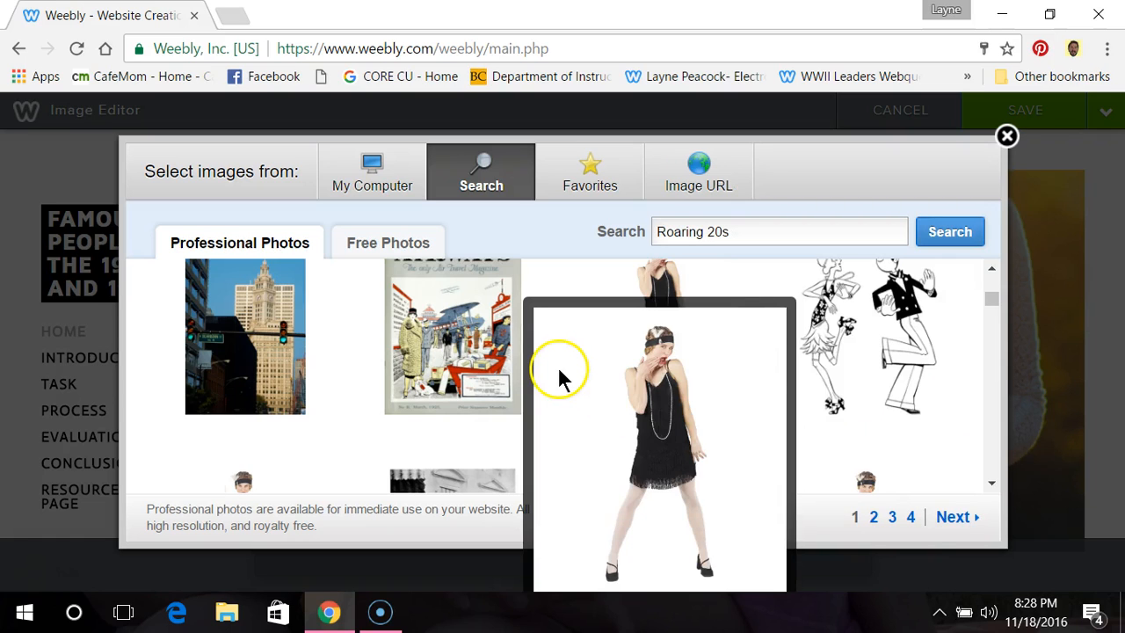
pyautogui.scroll(-3, 567, 378)
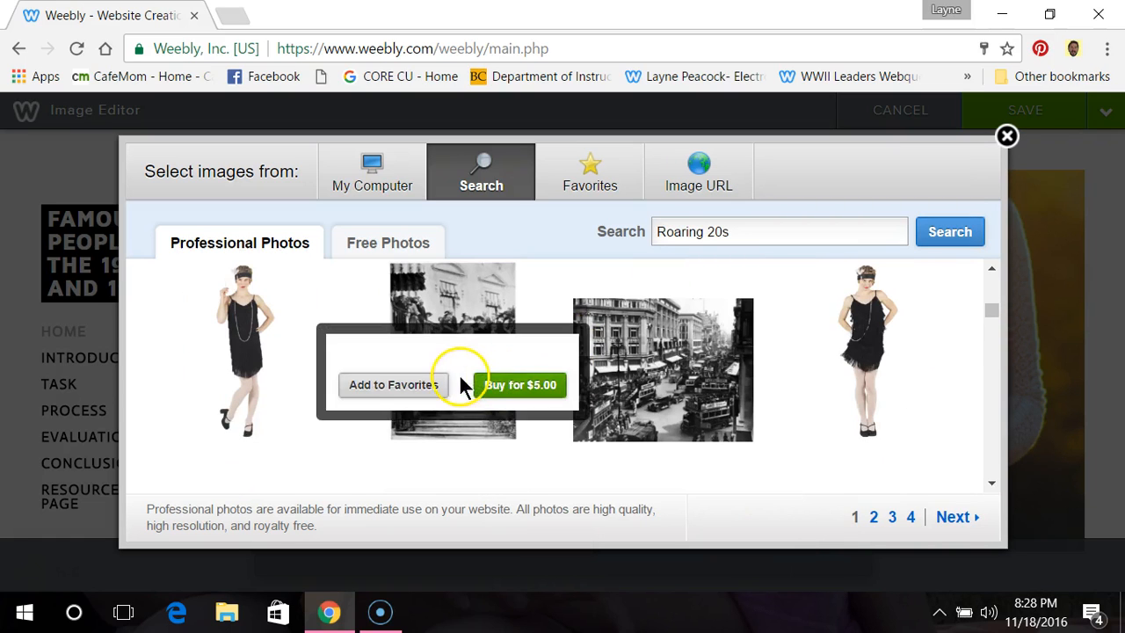
pyautogui.moveTo(689, 385)
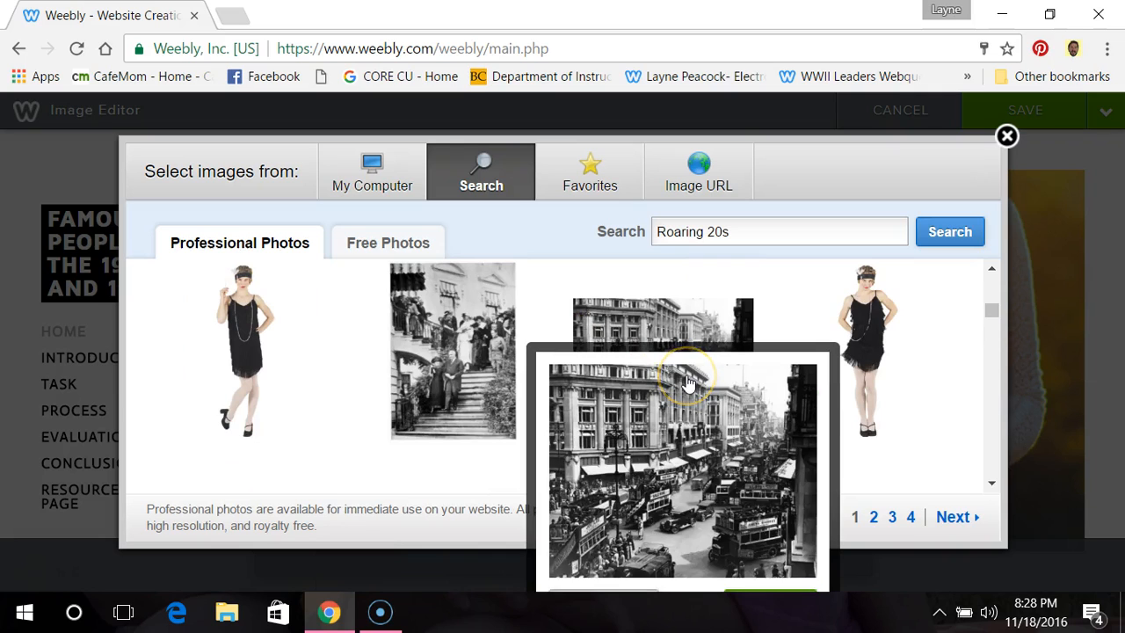
pyautogui.scroll(-2, 689, 386)
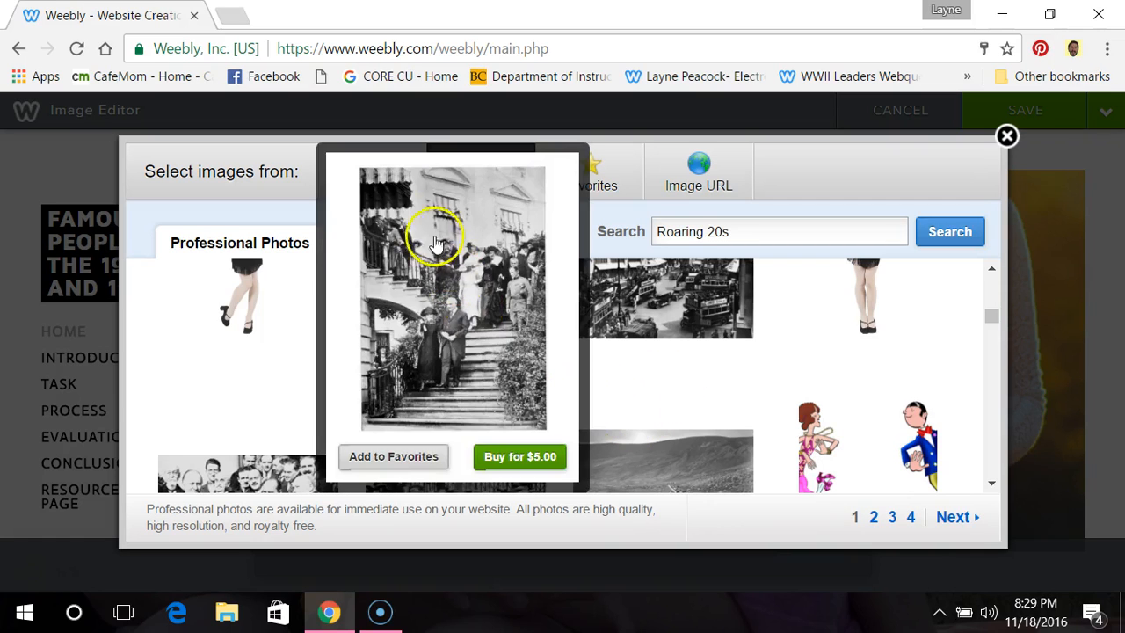
# Step: Switch to the free photos for "Roaring 20s" and look through them for a fitting header image
pyautogui.click(398, 248)
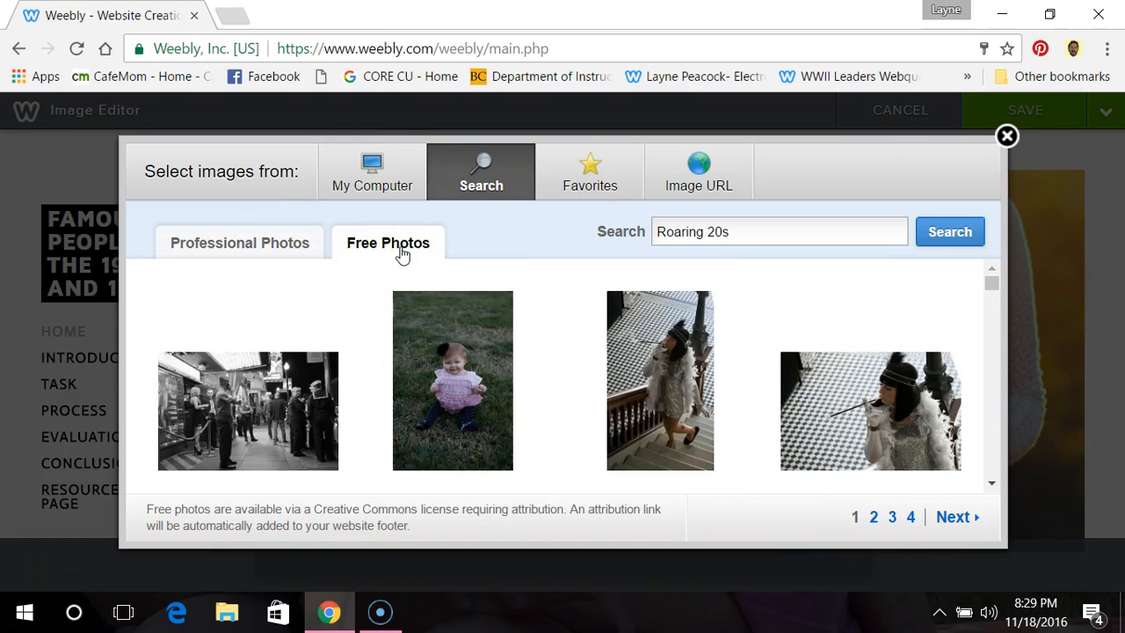
pyautogui.scroll(-5, 558, 280)
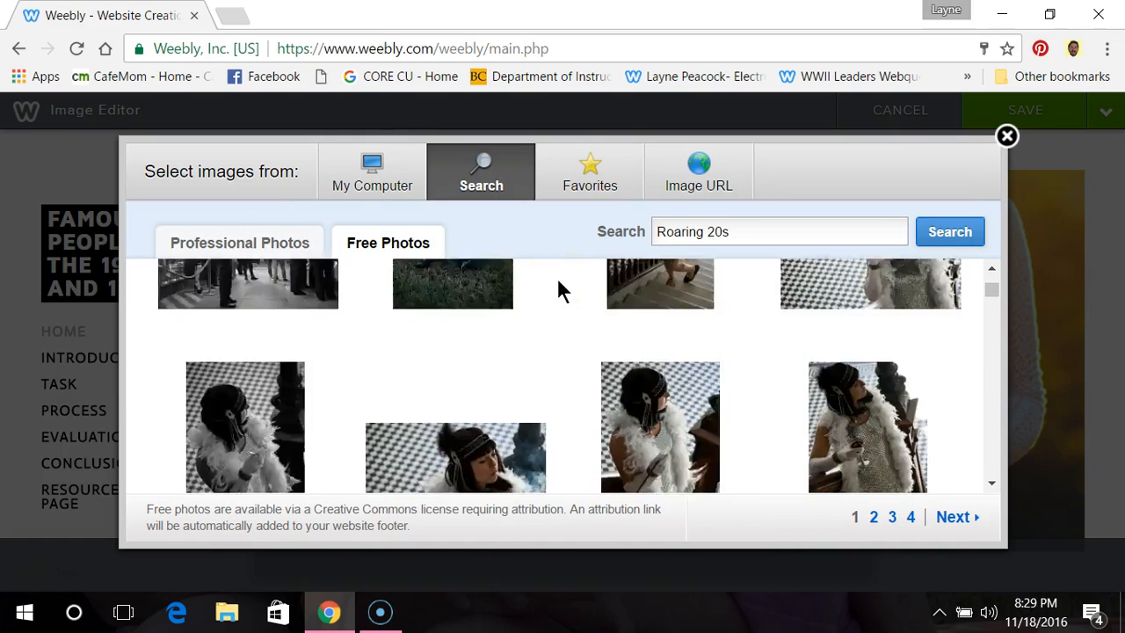
pyautogui.scroll(-2, 558, 283)
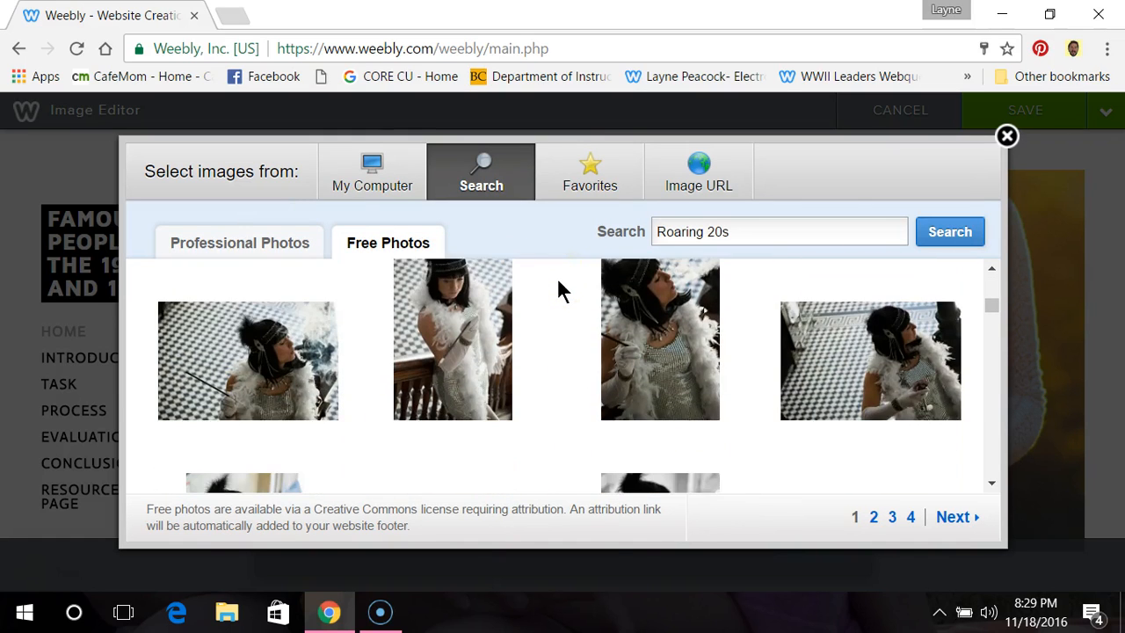
pyautogui.scroll(-3, 551, 315)
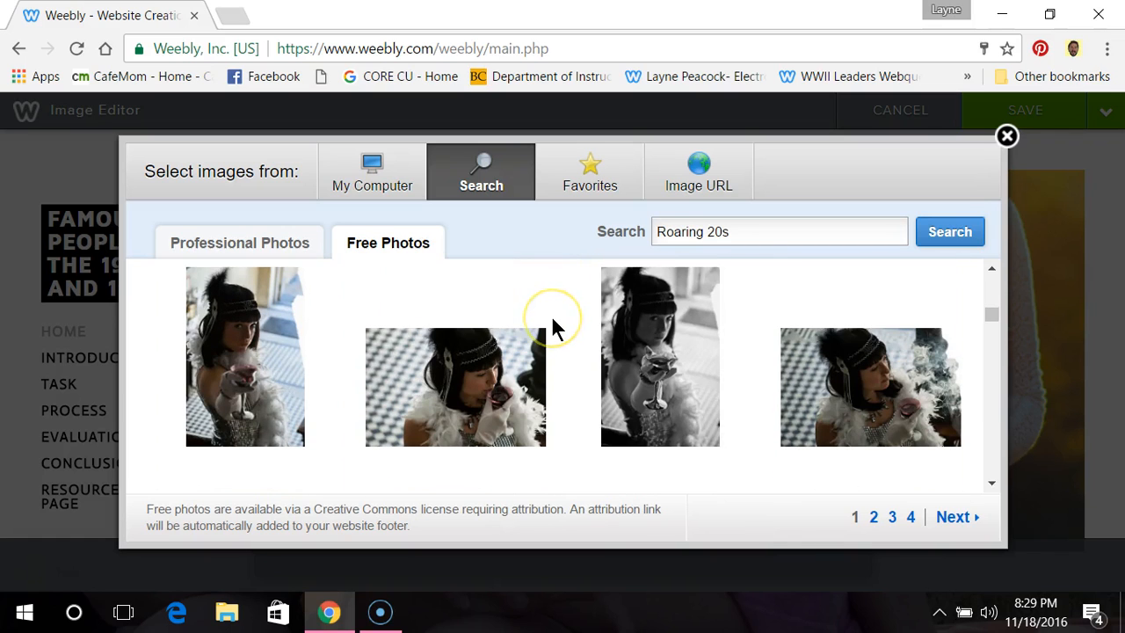
pyautogui.scroll(-3, 554, 328)
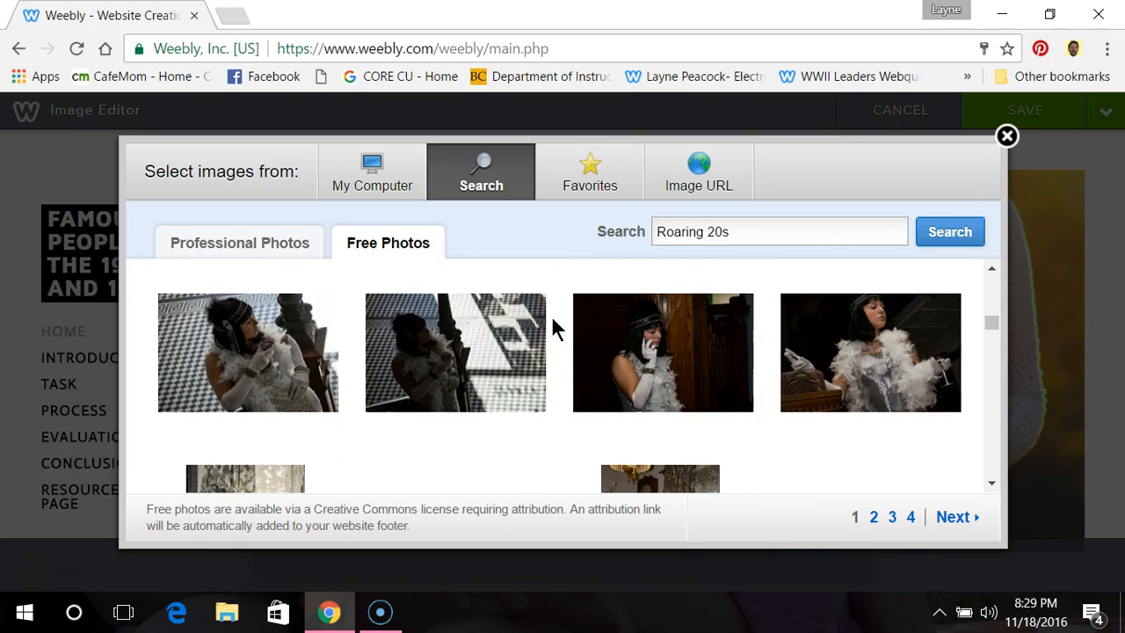
pyautogui.scroll(-3, 551, 315)
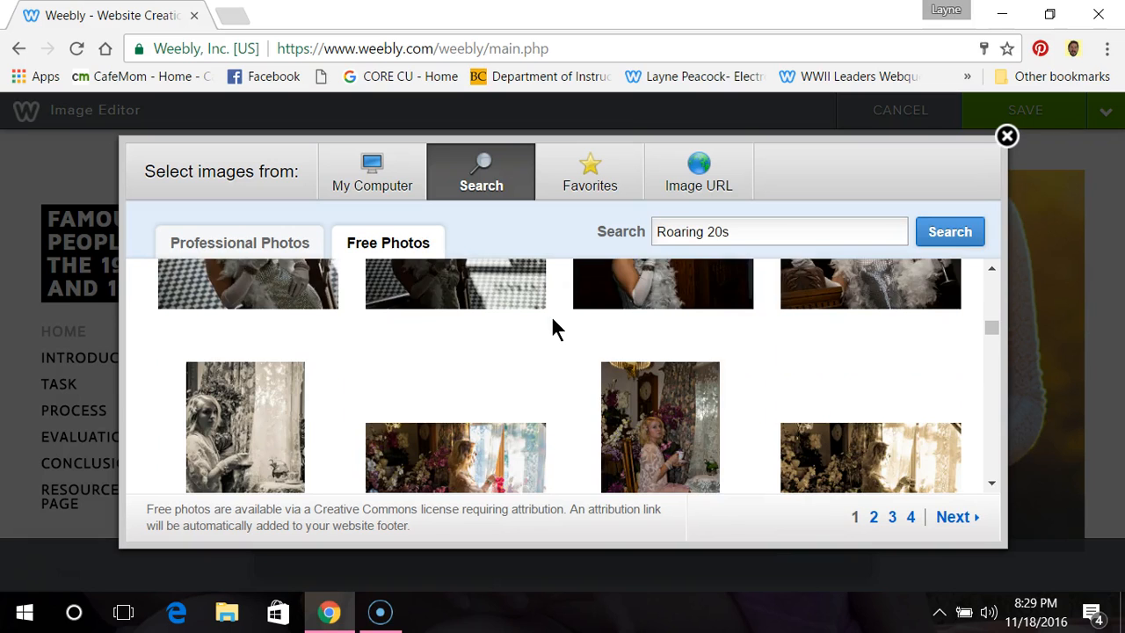
pyautogui.scroll(-2, 552, 315)
pyautogui.scroll(-2, 554, 328)
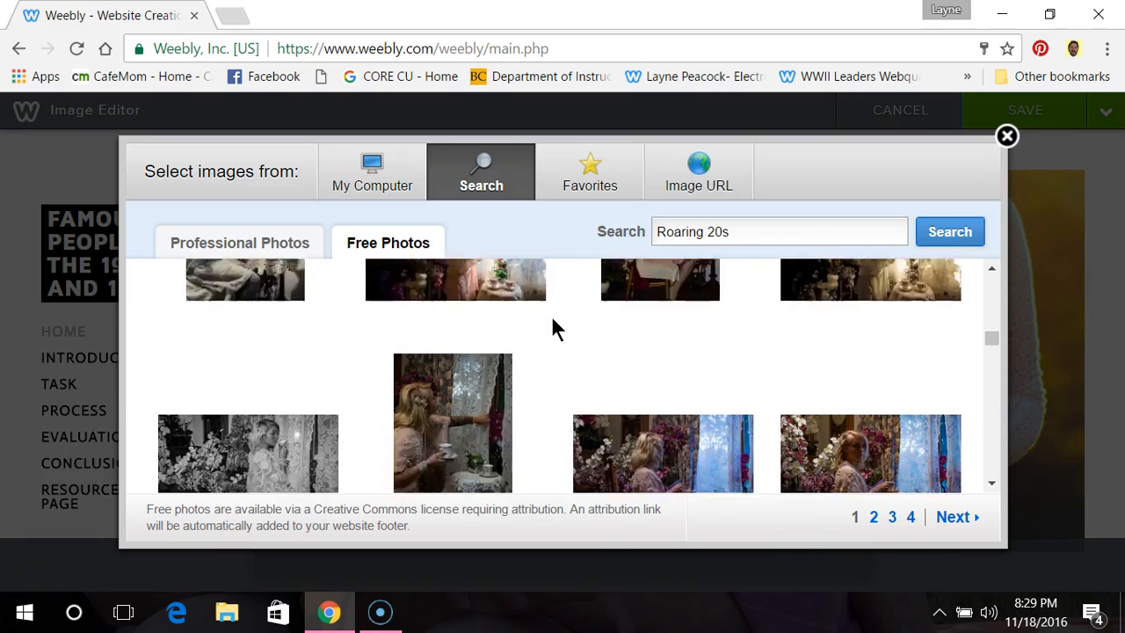
pyautogui.scroll(-1, 553, 328)
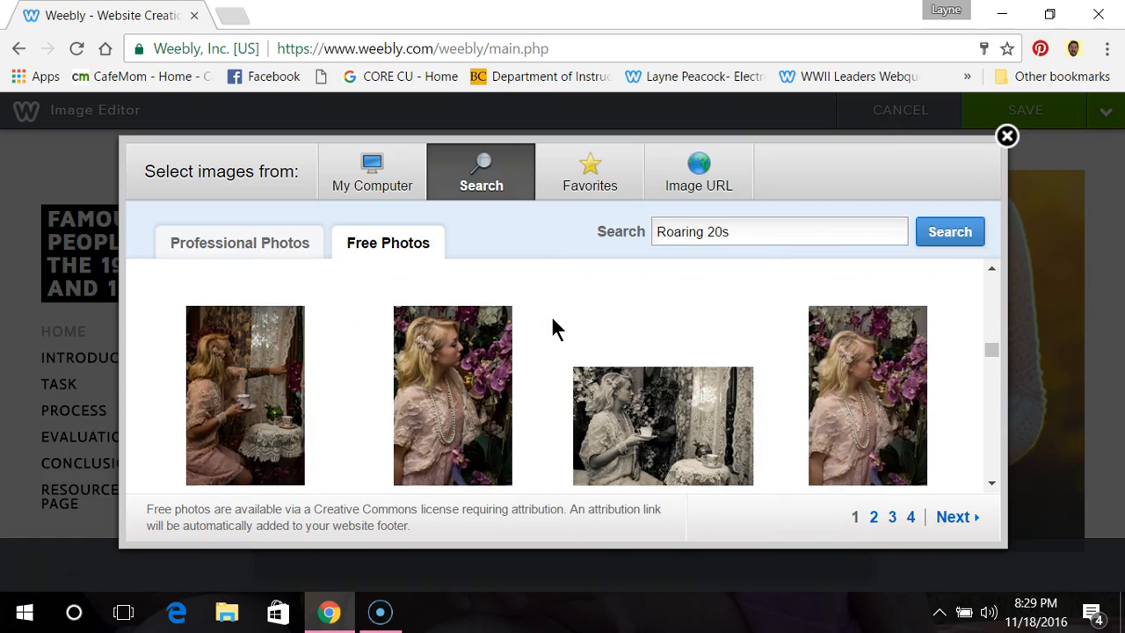
pyautogui.scroll(-1, 552, 327)
# Step: Select the black-and-white photo of a woman holding a teacup as the header image and save it to all pages
pyautogui.click(692, 331)
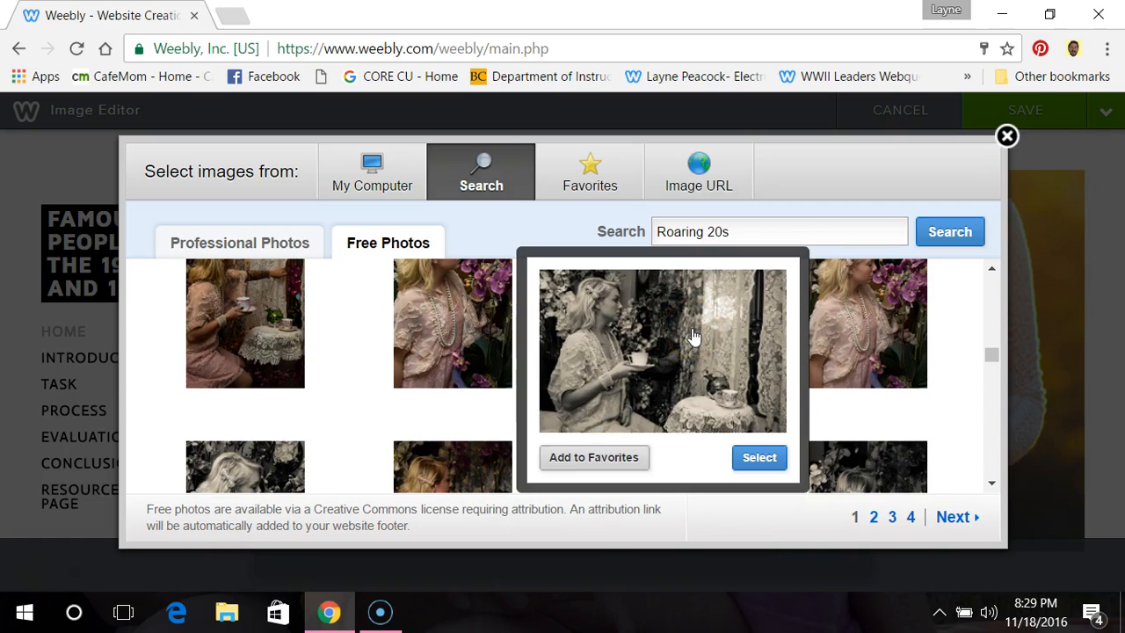
pyautogui.click(765, 459)
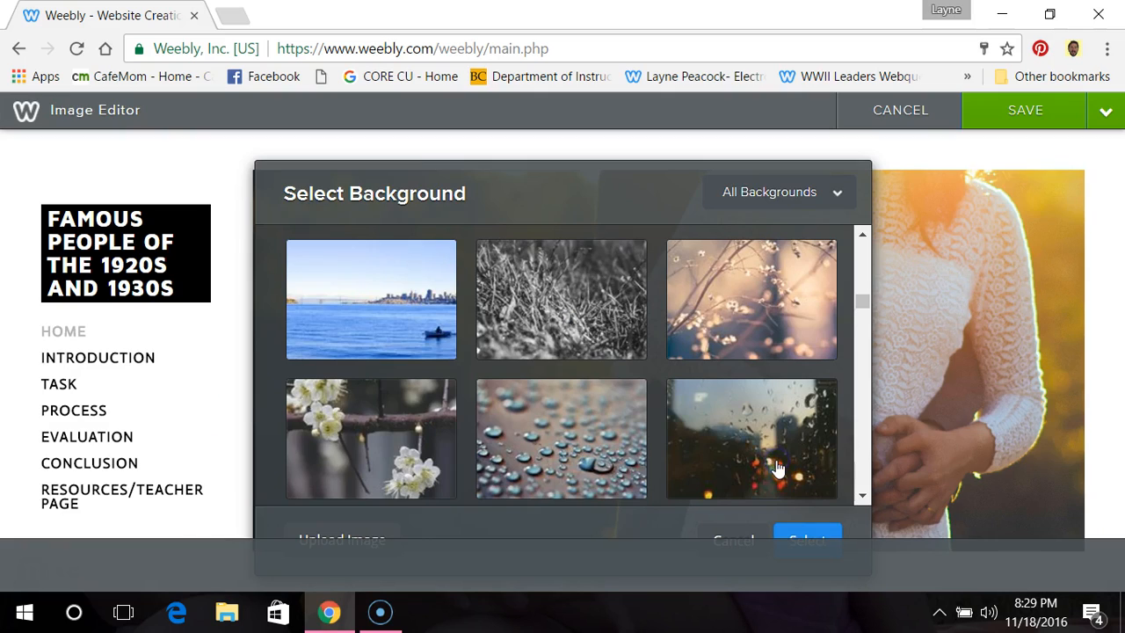
pyautogui.click(693, 439)
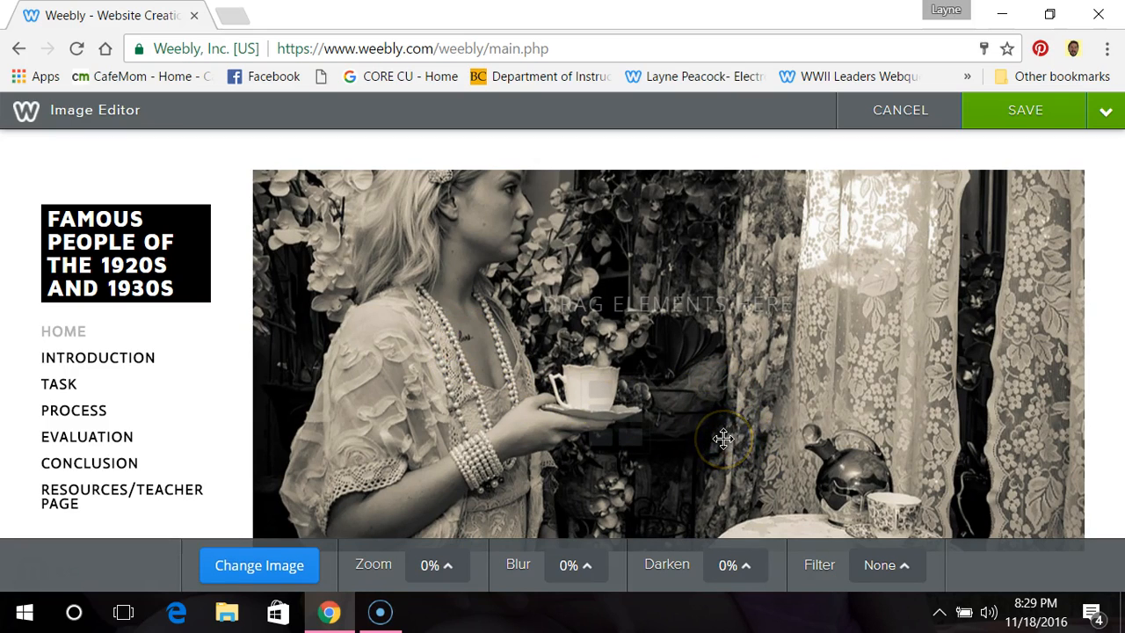
pyautogui.click(1033, 113)
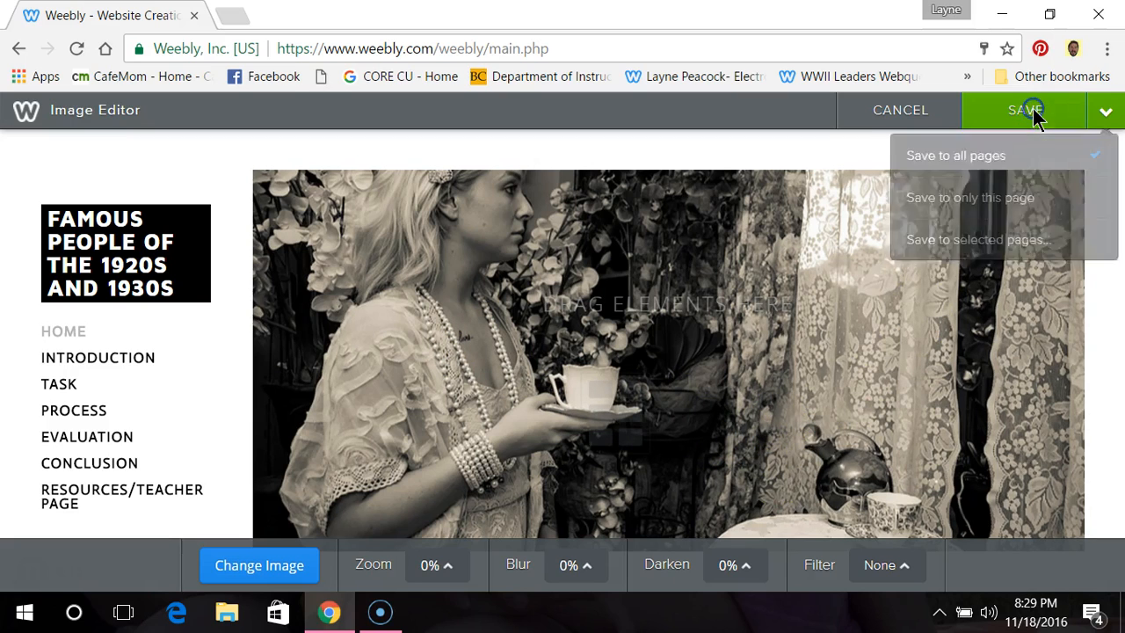
pyautogui.click(986, 162)
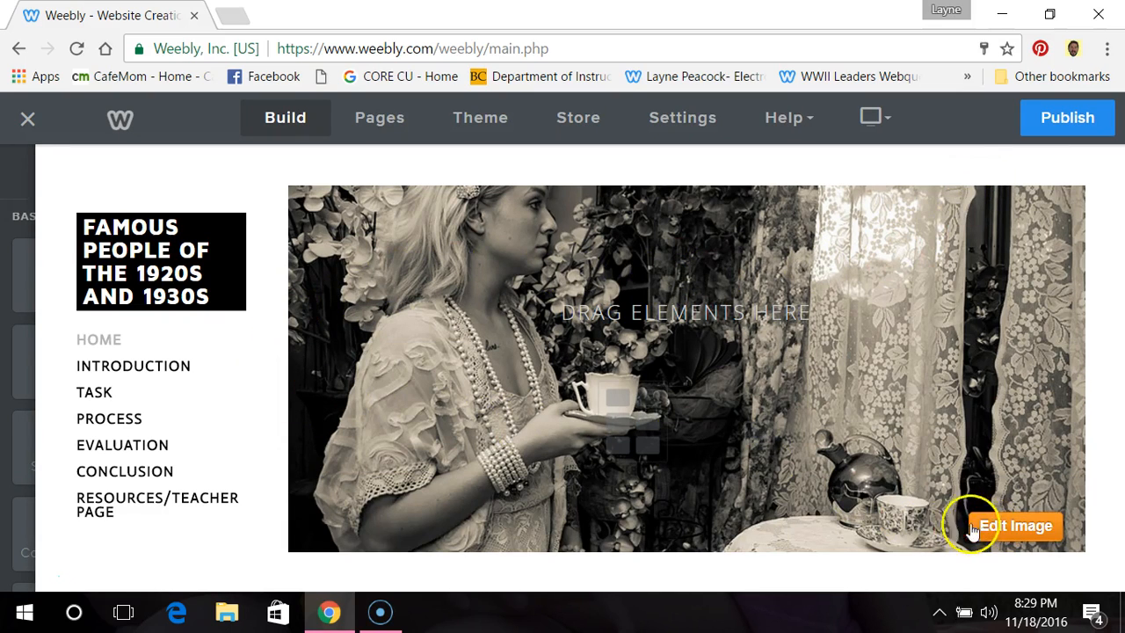
# Step: Add a Title element onto the header image of the Home page
pyautogui.click(161, 303)
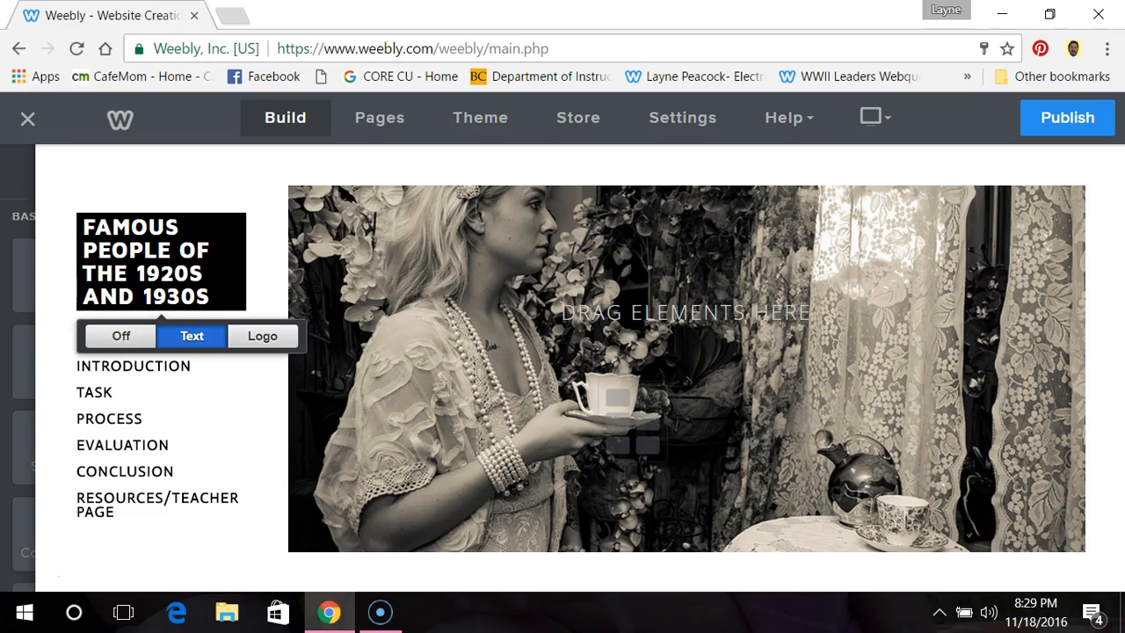
pyautogui.moveTo(18, 277)
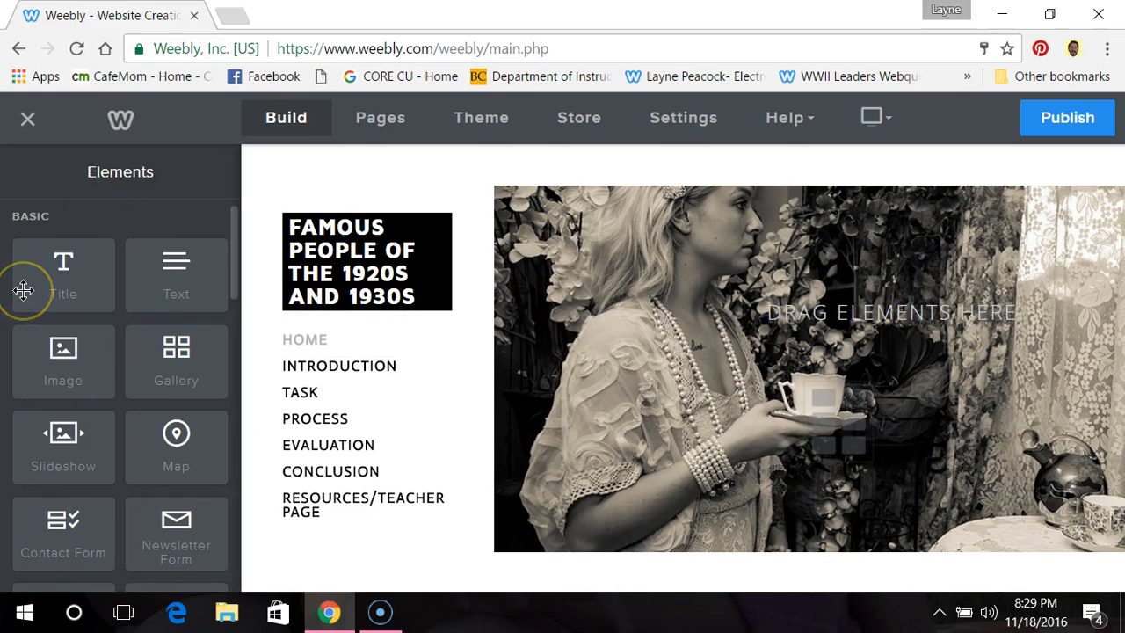
pyautogui.click(72, 294)
pyautogui.moveTo(72, 295); pyautogui.dragTo(339, 603)
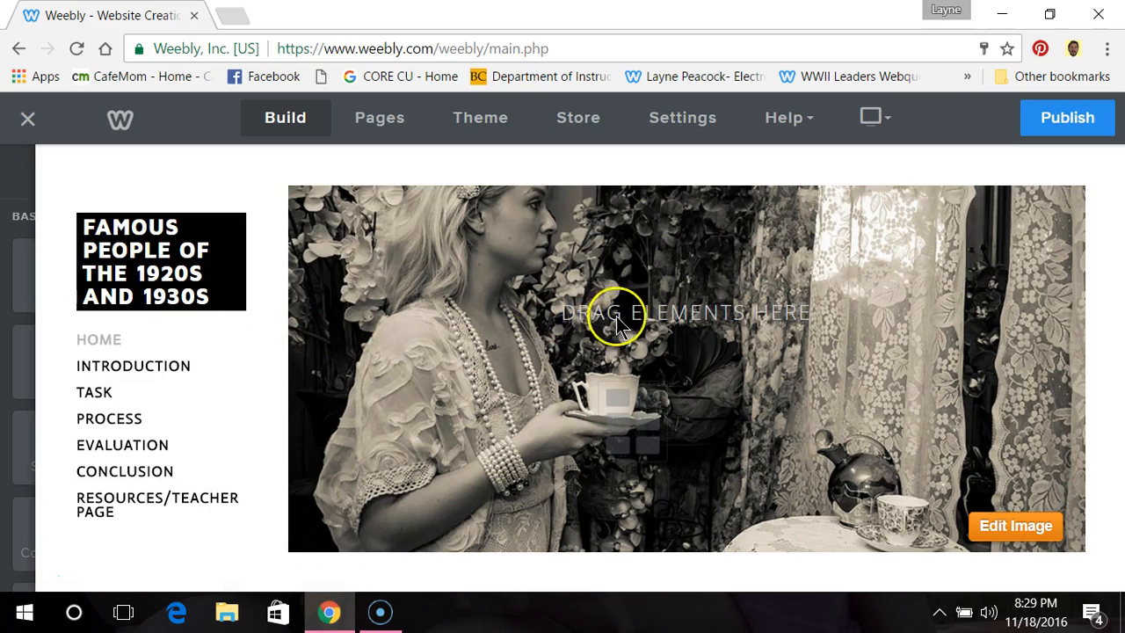
pyautogui.moveTo(21, 221)
pyautogui.moveTo(63, 267); pyautogui.dragTo(649, 330)
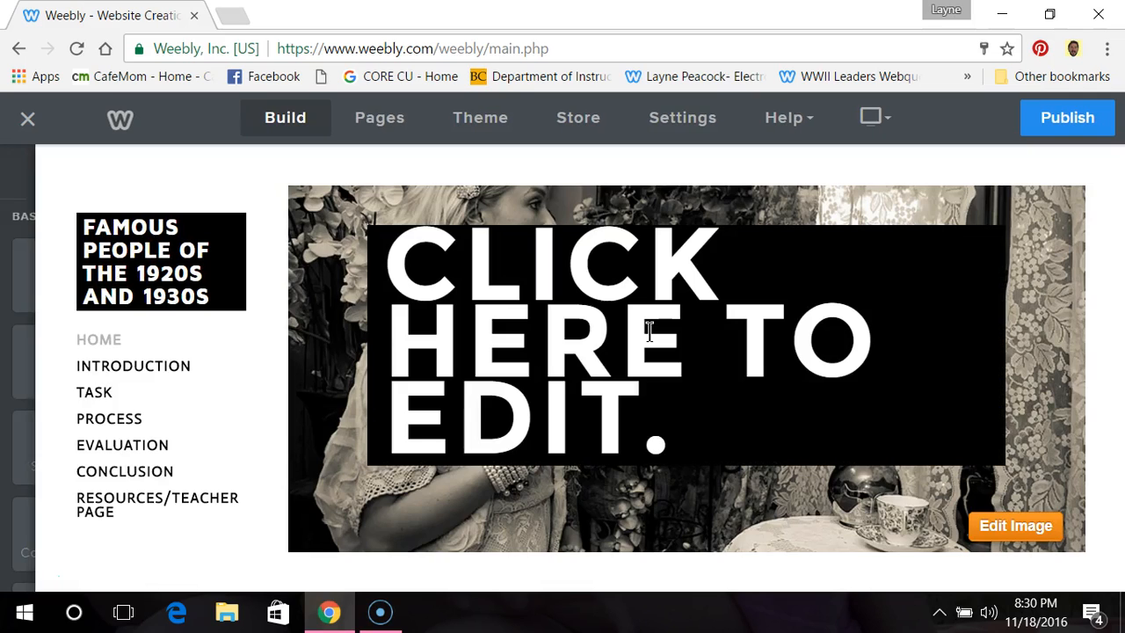
# Step: Replace the placeholder text of the new header title with "INTRODUCTION"
pyautogui.click(643, 425)
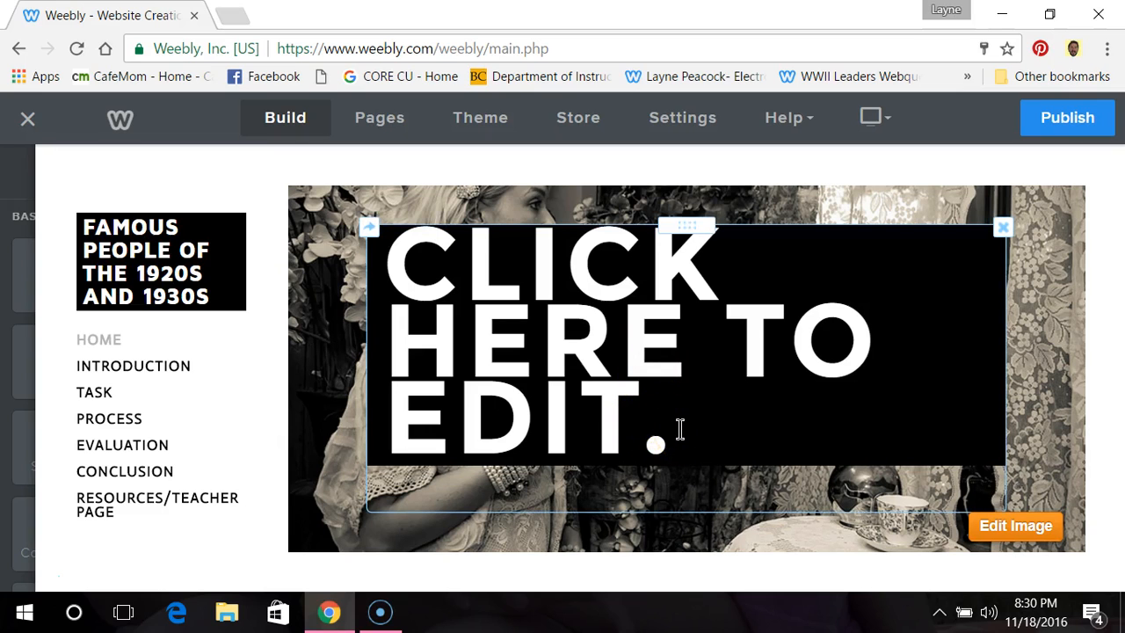
pyautogui.press('BackSpace')
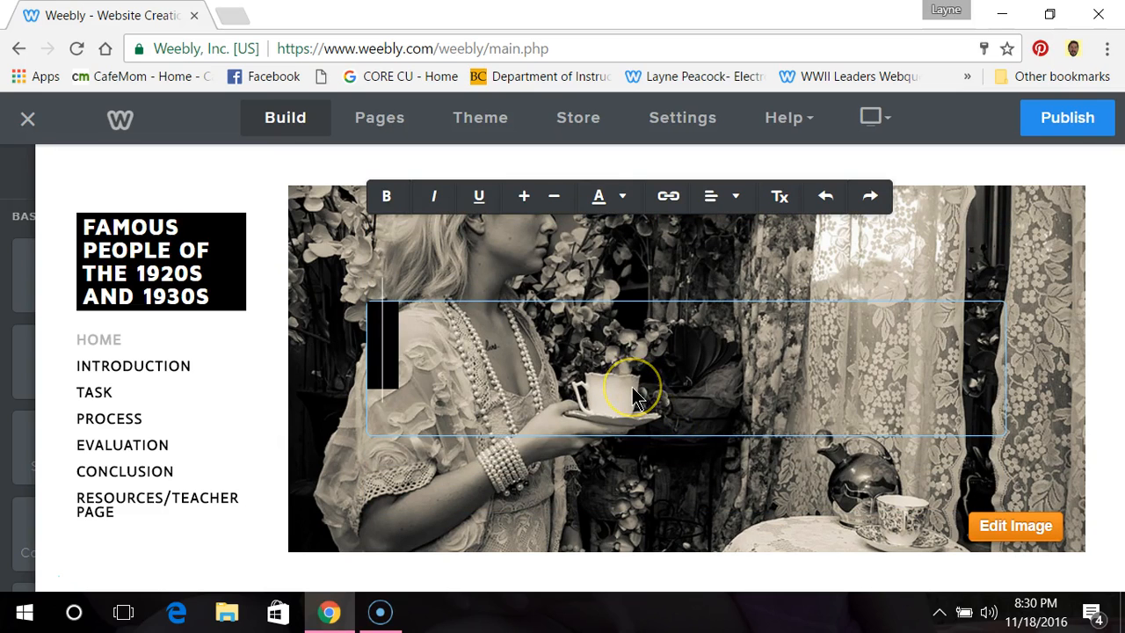
pyautogui.write('INTRODUCTION')
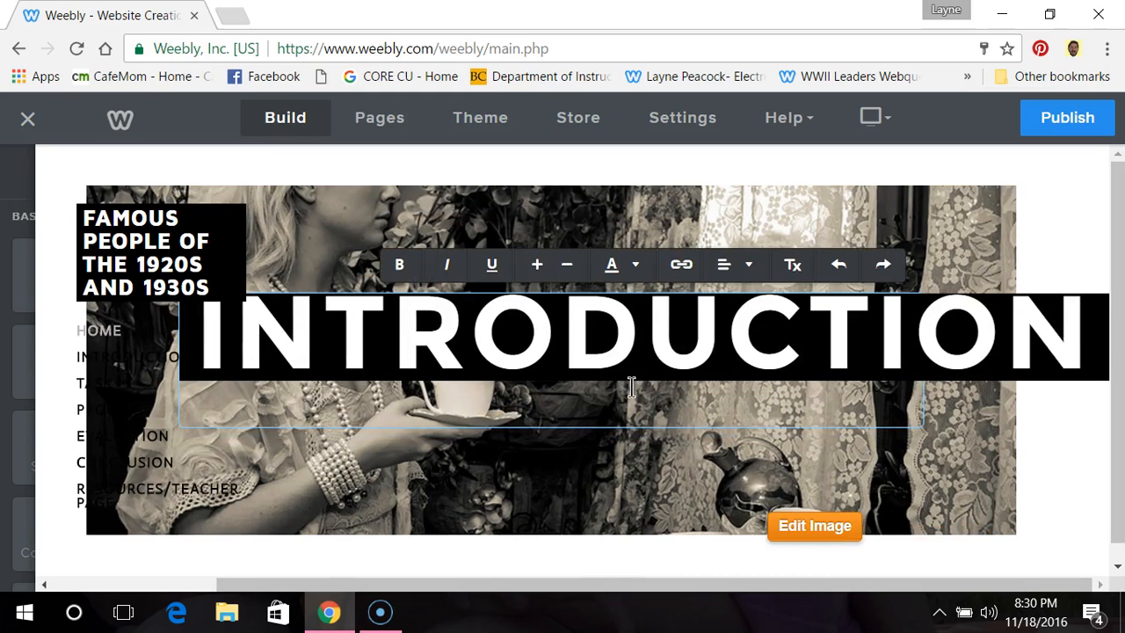
pyautogui.click(663, 314)
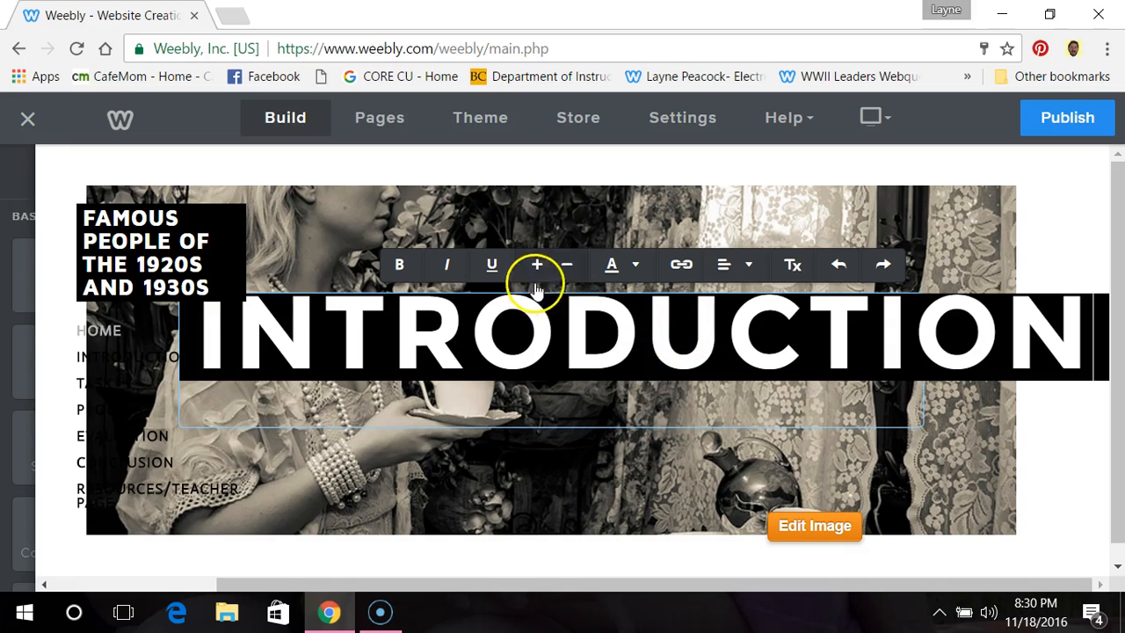
# Step: Try to reduce the font size of the header title and open its text color choices
pyautogui.click(564, 272)
pyautogui.click(566, 251)
pyautogui.click(566, 252)
pyautogui.click(566, 253)
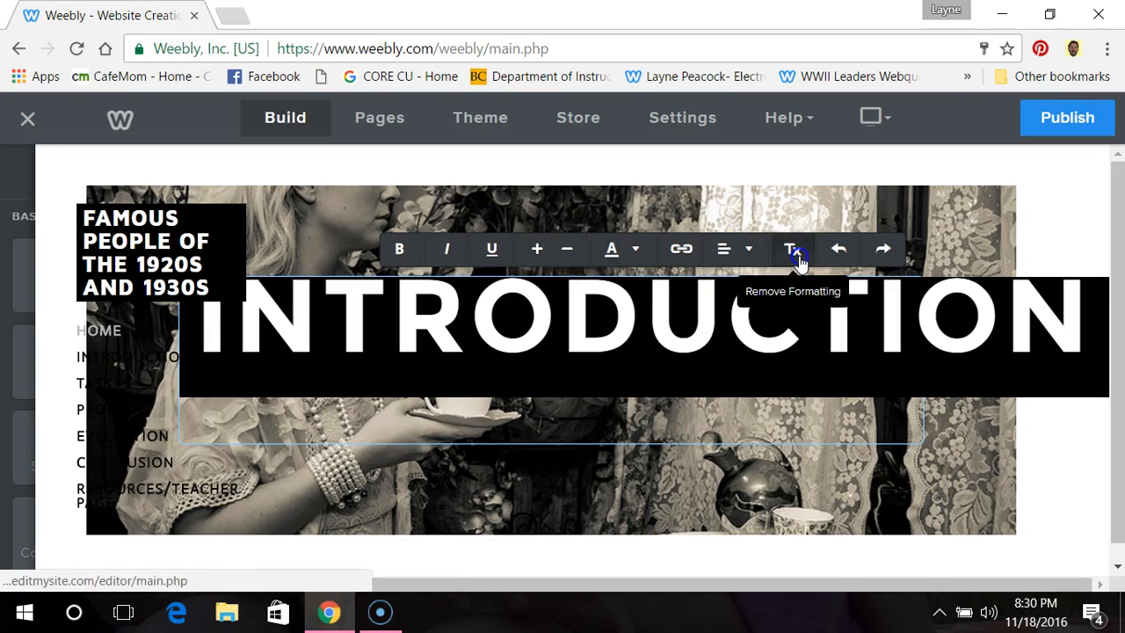
pyautogui.click(637, 250)
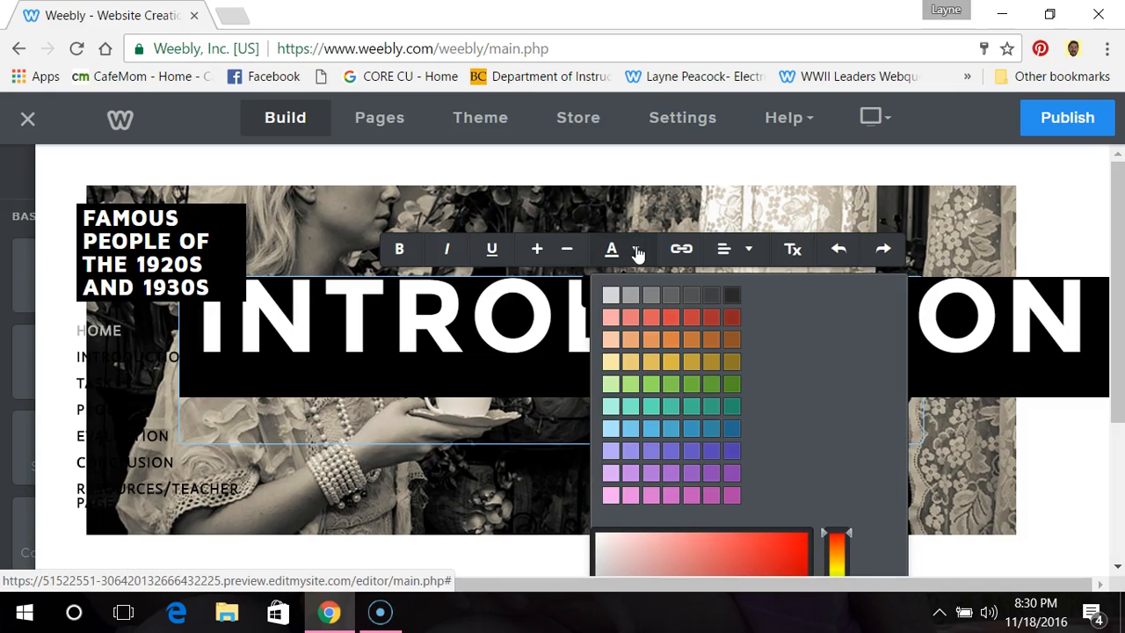
pyautogui.click(791, 252)
pyautogui.click(893, 283)
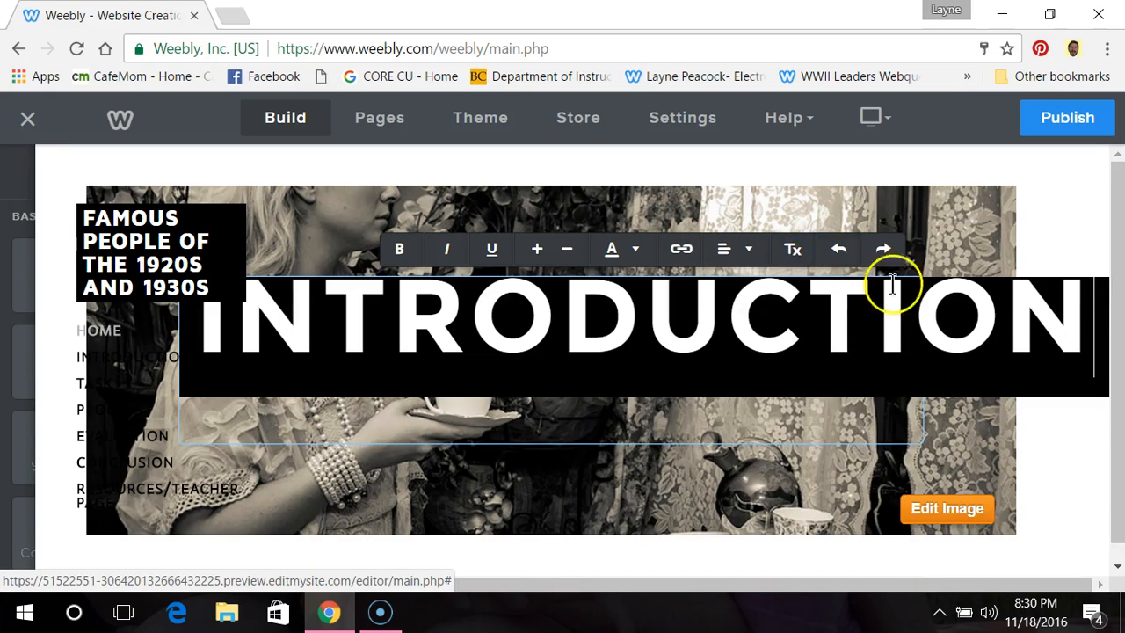
pyautogui.click(1066, 305)
# Step: Select the whole word "INTRODUCTION" in the header title and reduce its font size to fit within the image
pyautogui.moveTo(664, 302); pyautogui.dragTo(269, 269)
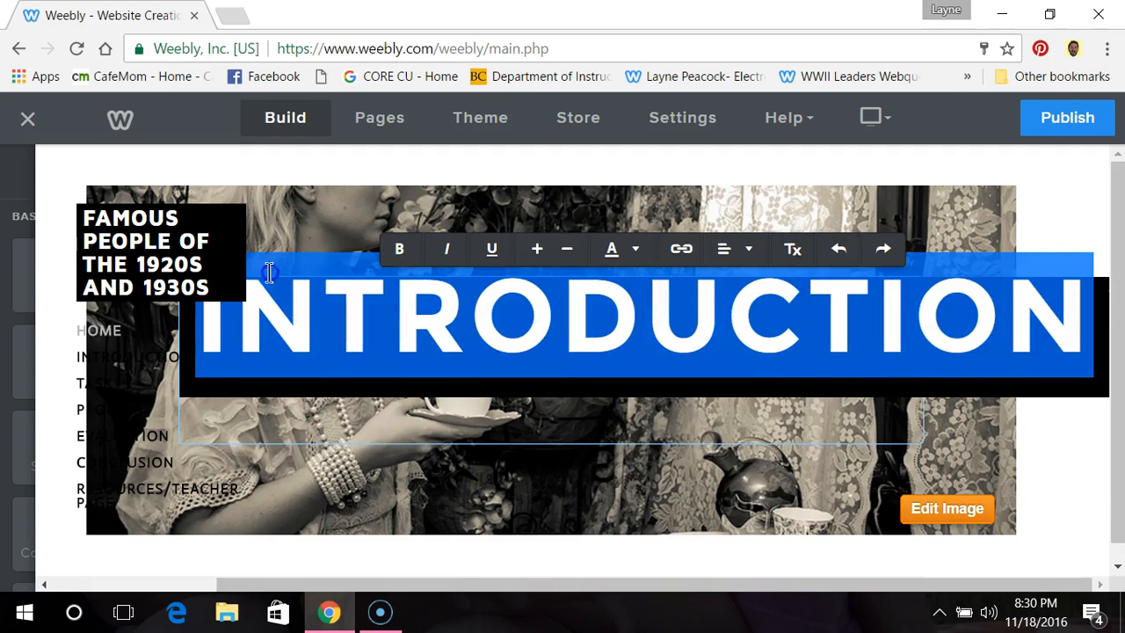
pyautogui.click(567, 253)
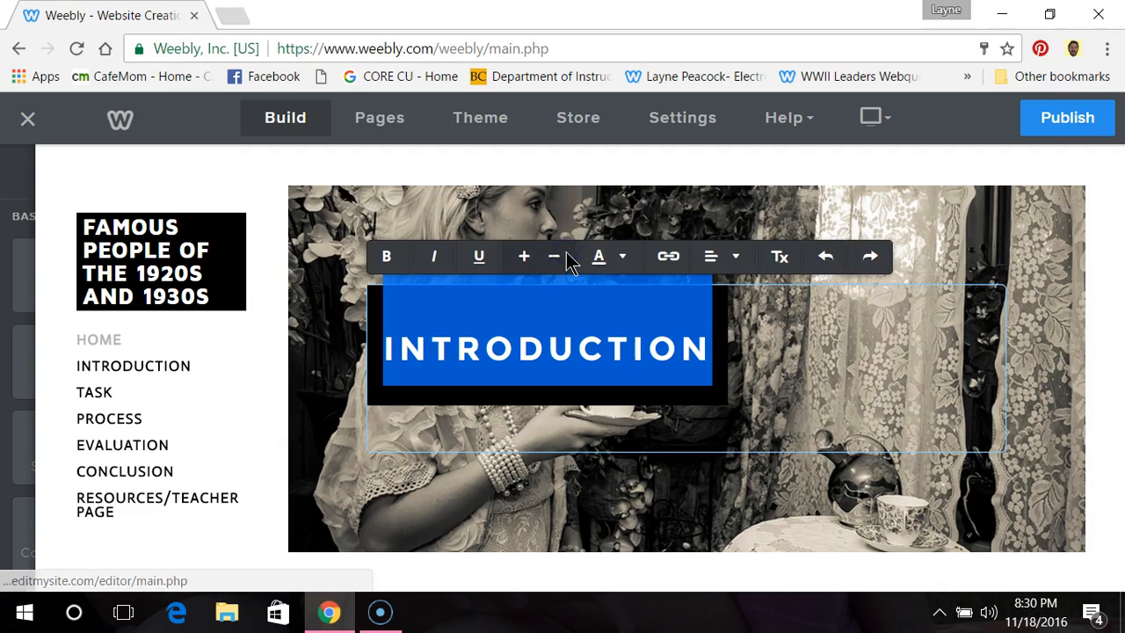
pyautogui.click(787, 352)
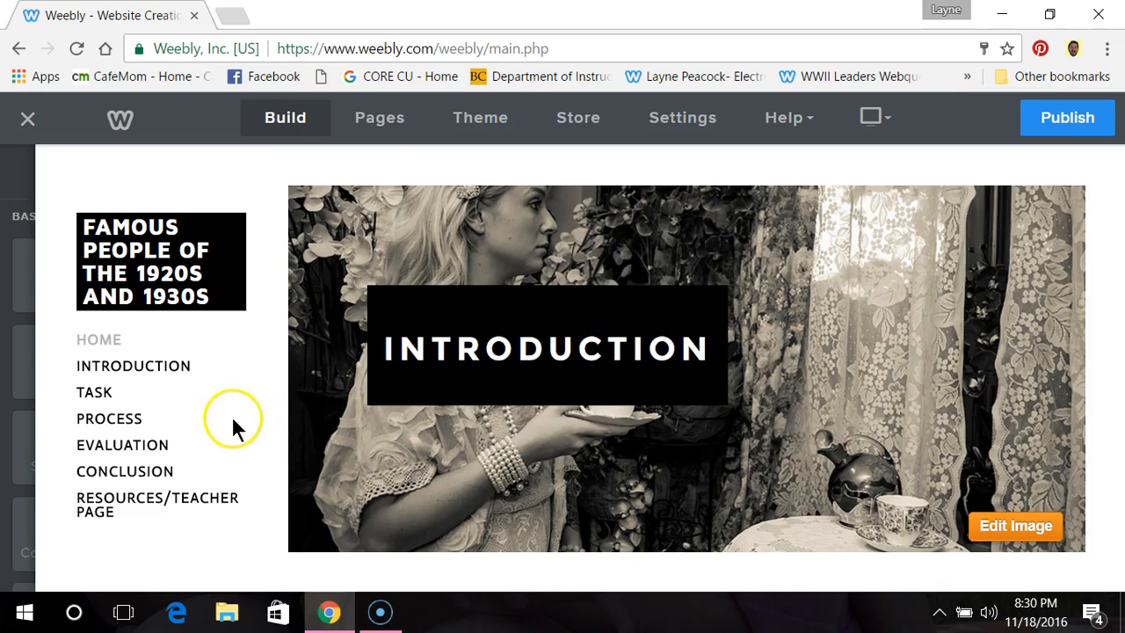
pyautogui.click(275, 404)
pyautogui.moveTo(104, 339)
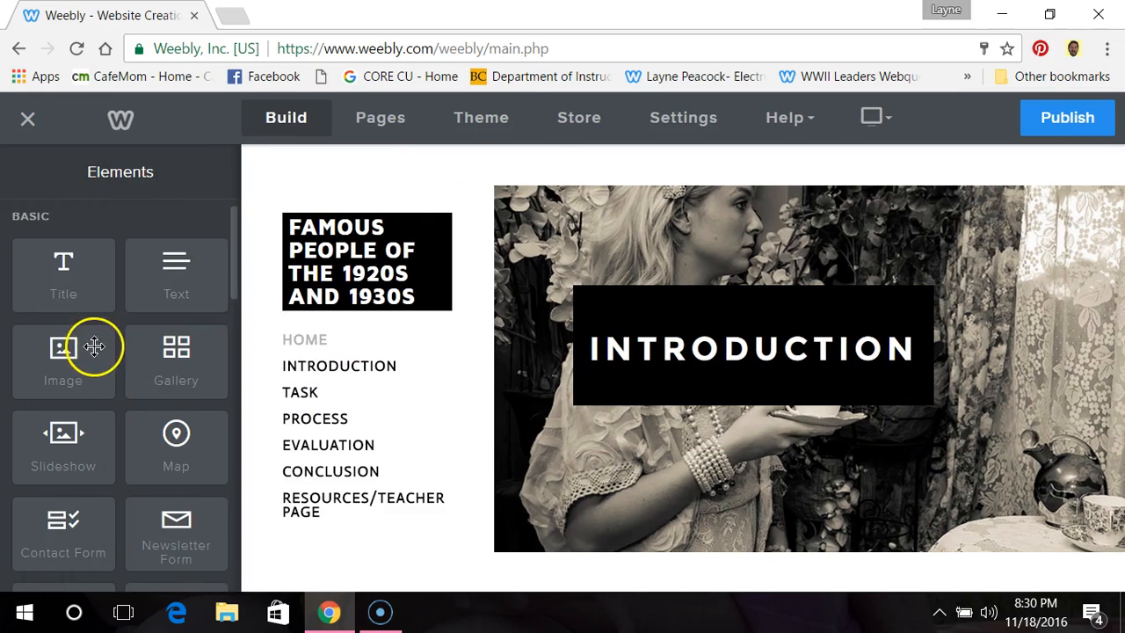
# Step: Add a Text element below the "INTRODUCTION" title on the header image and clear its placeholder text
pyautogui.moveTo(155, 266); pyautogui.dragTo(401, 497)
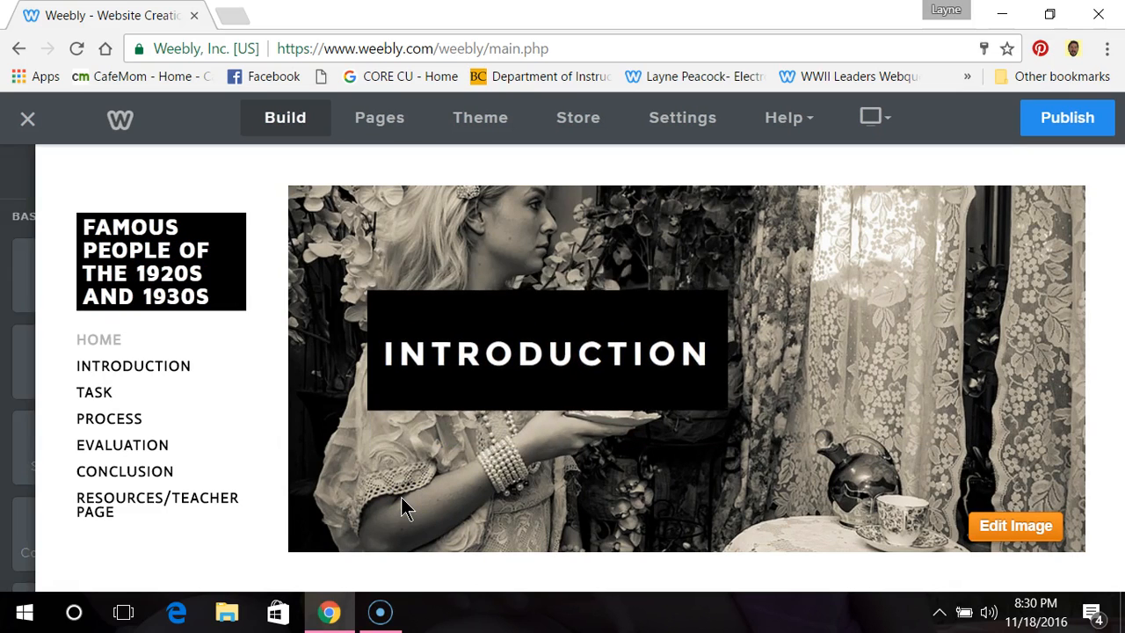
pyautogui.click(585, 452)
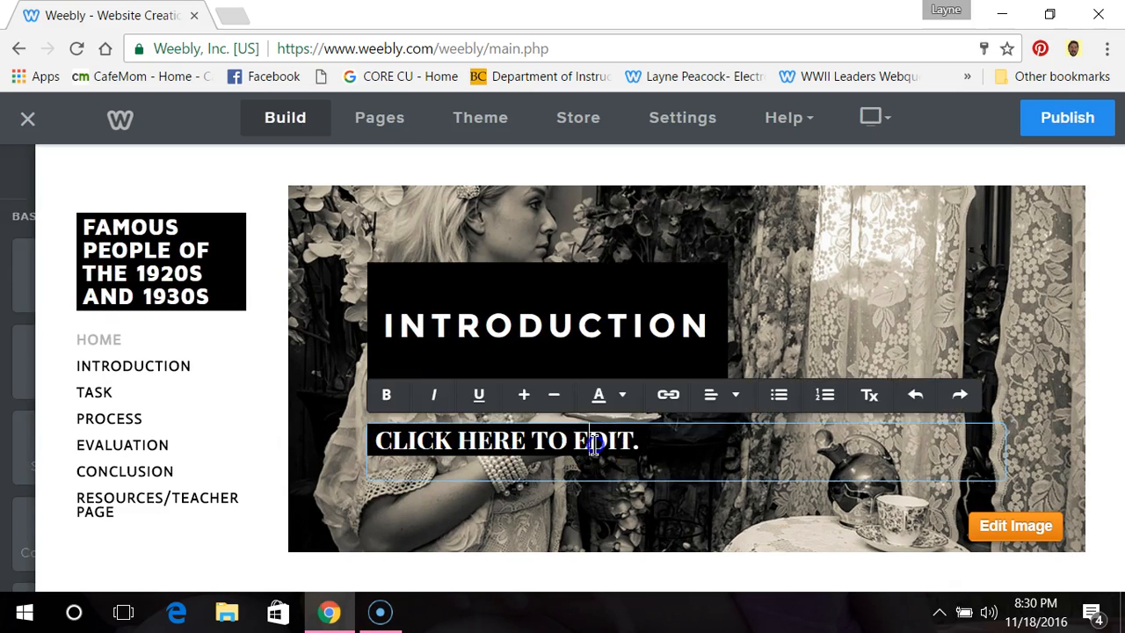
pyautogui.click(648, 445)
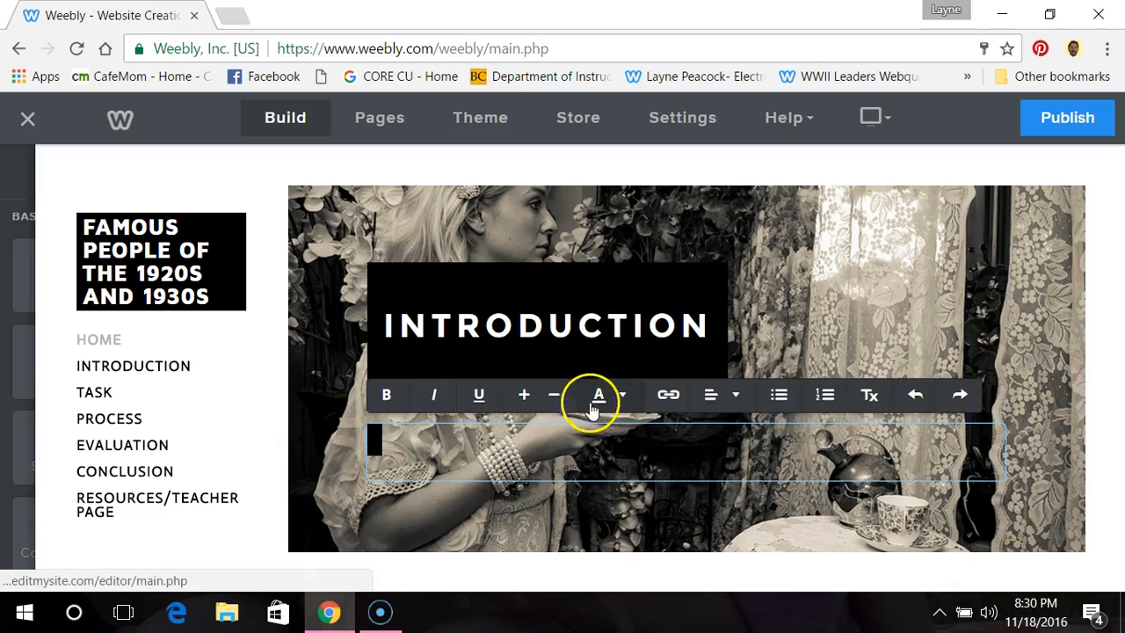
pyautogui.click(553, 395)
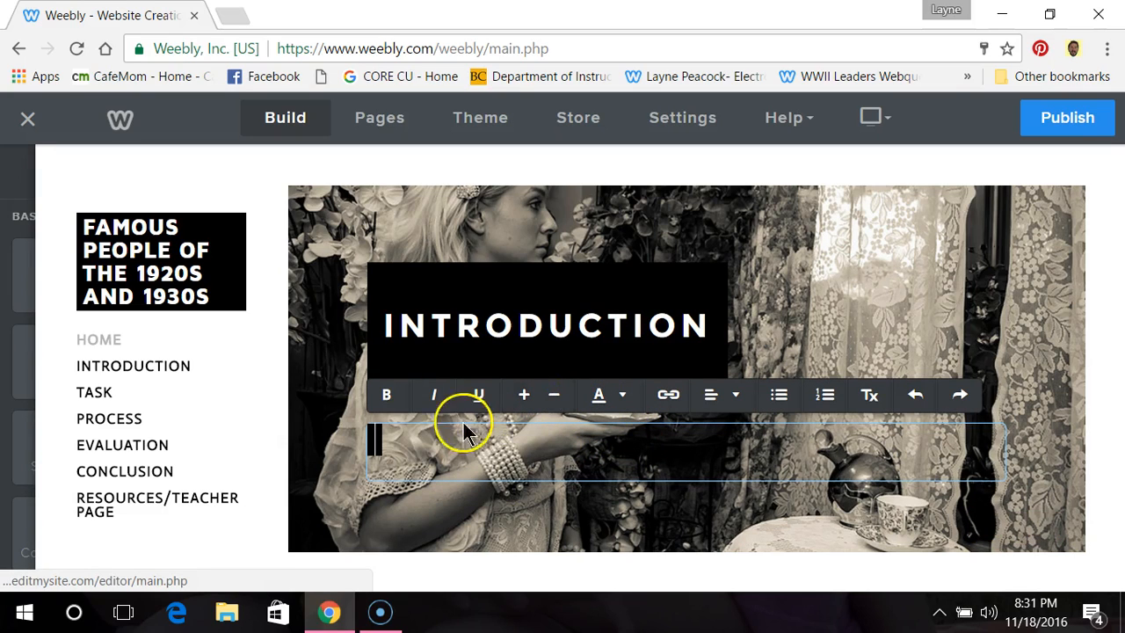
pyautogui.click(368, 437)
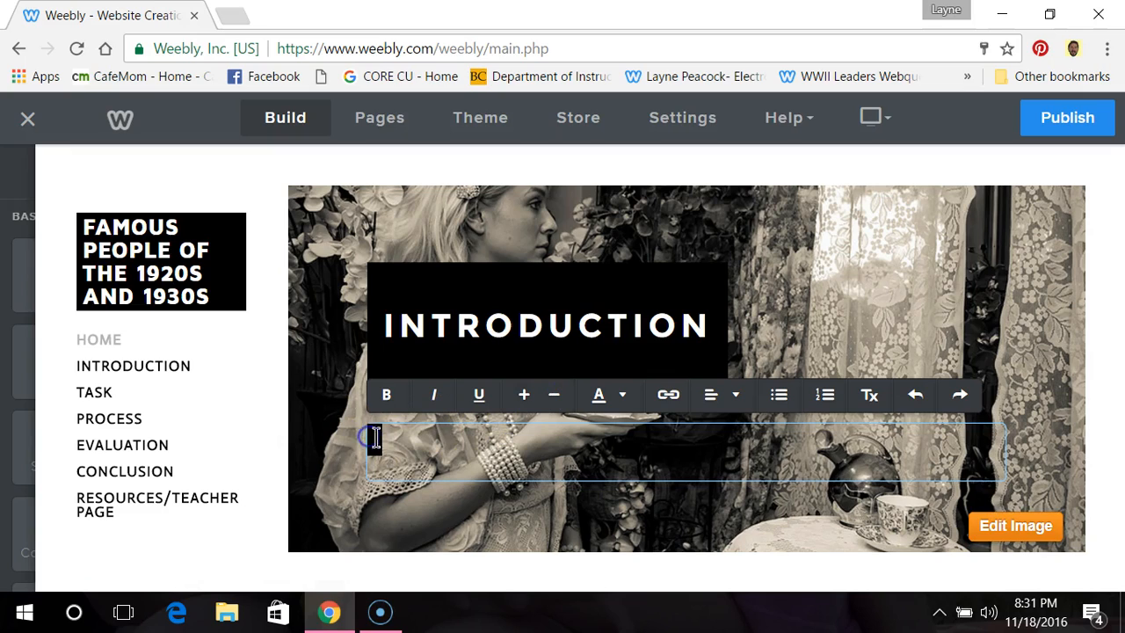
pyautogui.click(369, 440)
pyautogui.click(378, 437)
# Step: Enter "WELCOME TO THE 1920S AND 1930S." in the header text element and begin a new paragraph
pyautogui.write('WELCE')
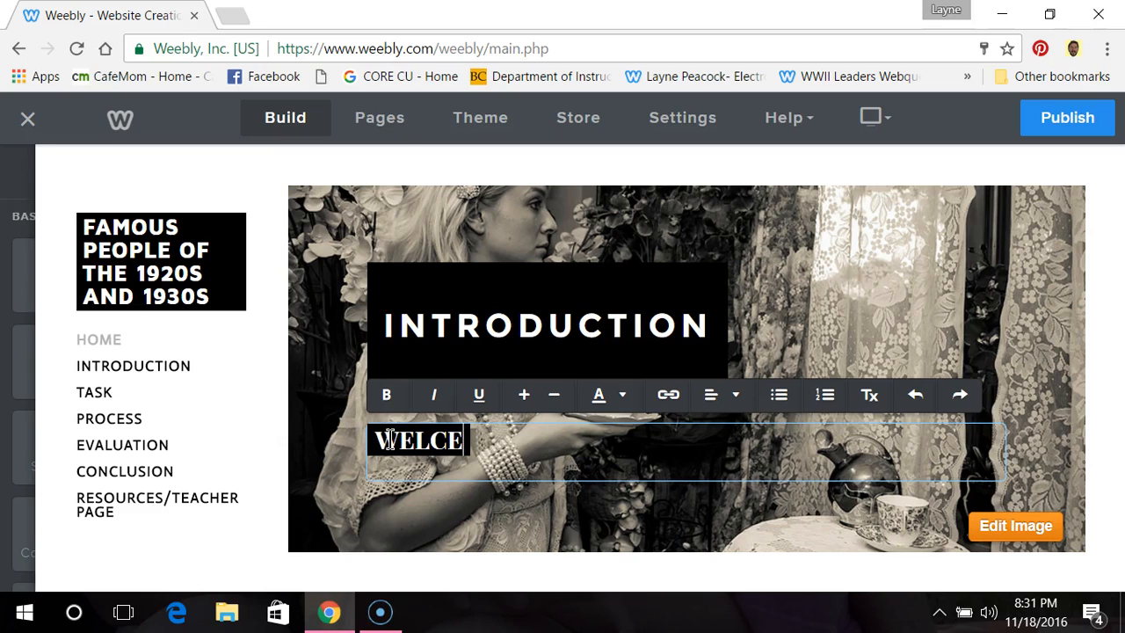
pyautogui.press('BackSpace')
pyautogui.write('OME TO THE ')
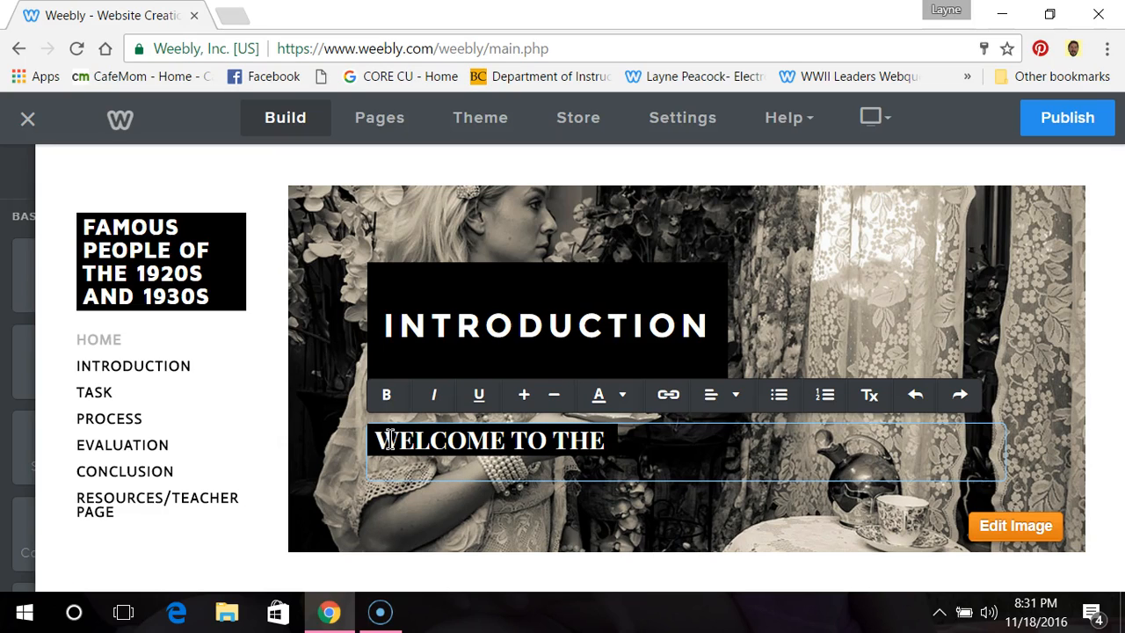
pyautogui.write('1920')
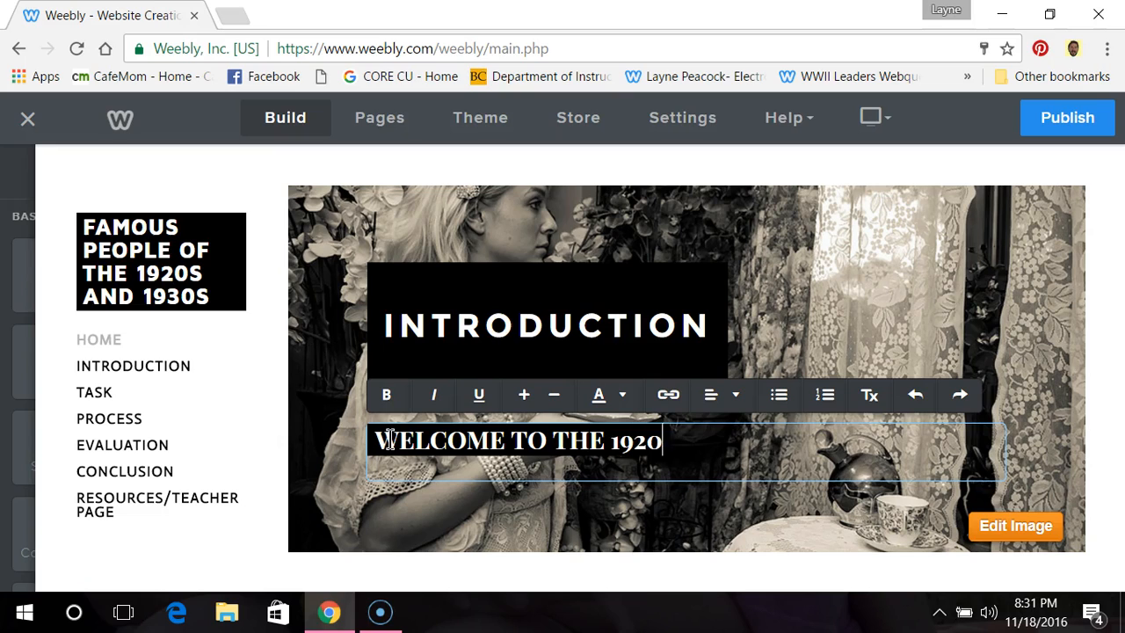
pyautogui.write('S AND 1930S')
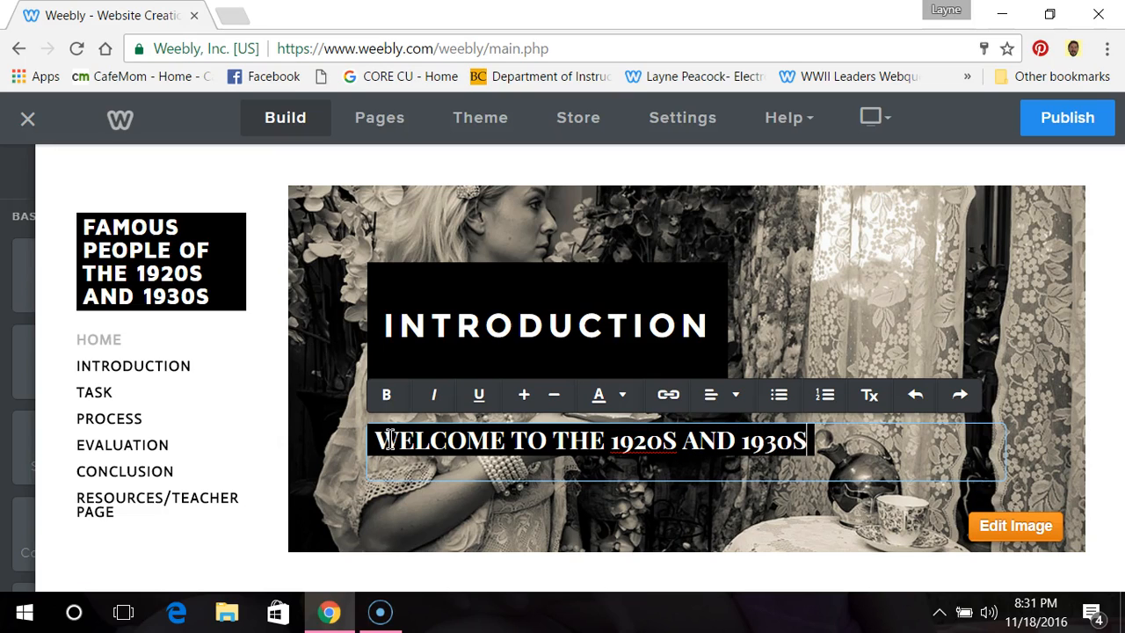
pyautogui.write('.')
pyautogui.press('Return')
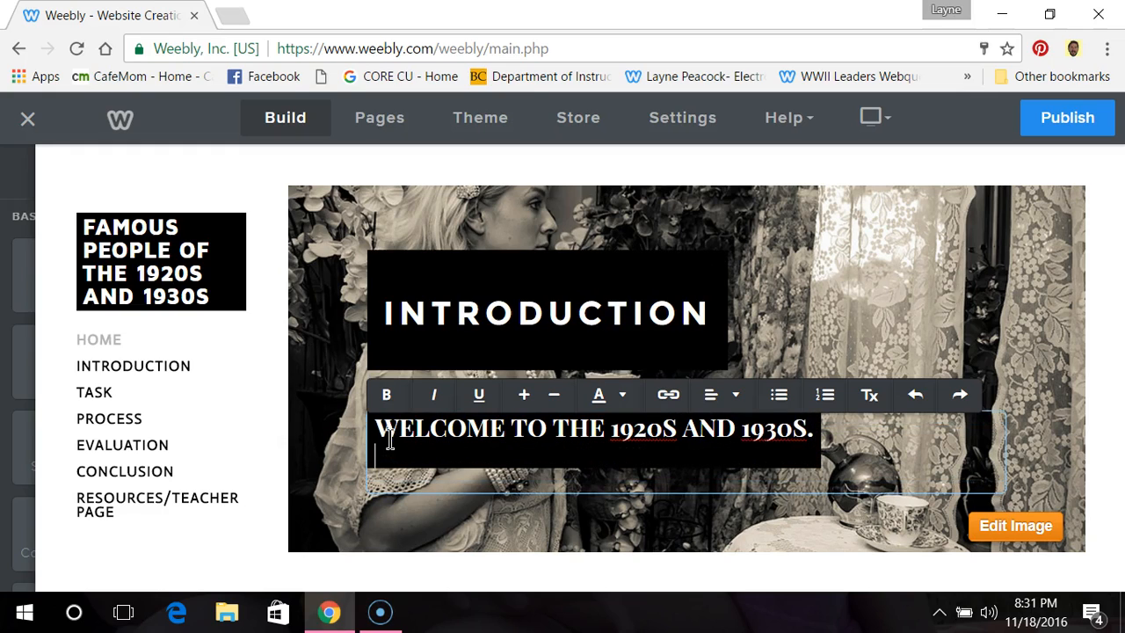
# Step: Write "TODAY YOU WILL BE A TAKING ON THE ROLE OF A NEWSPAPER REPORTER" as the second paragraph of the header text
pyautogui.write('TODAY')
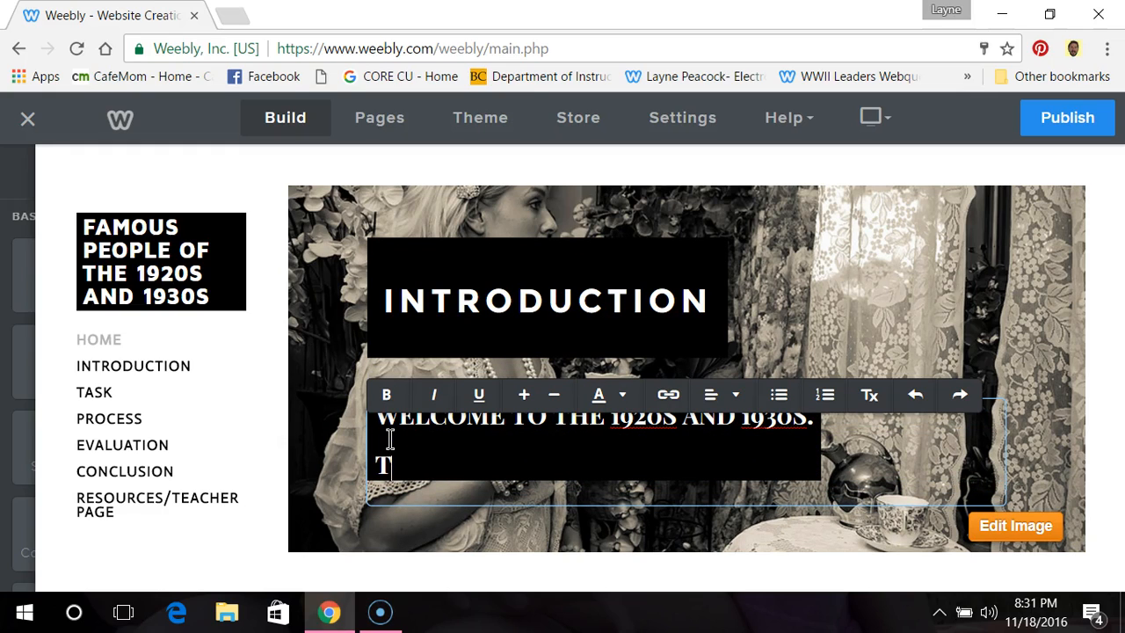
pyautogui.press('BackSpace')
pyautogui.press('BackSpace')
pyautogui.press('BackSpace')
pyautogui.write('ODAY YOU WILL BE A')
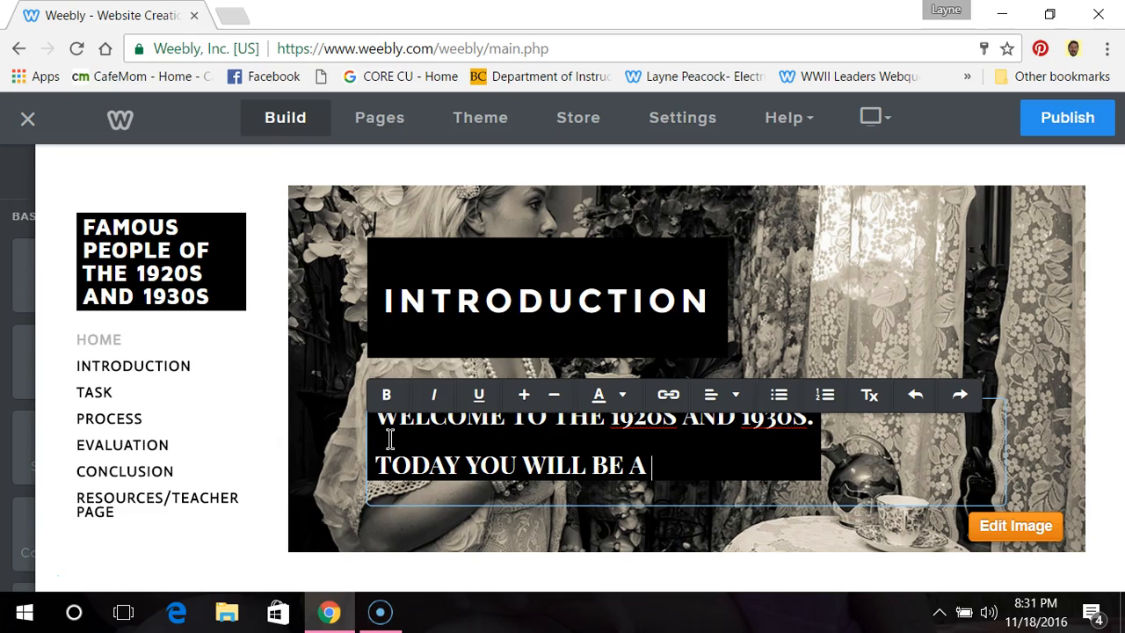
pyautogui.write('TAKING ON THE RO')
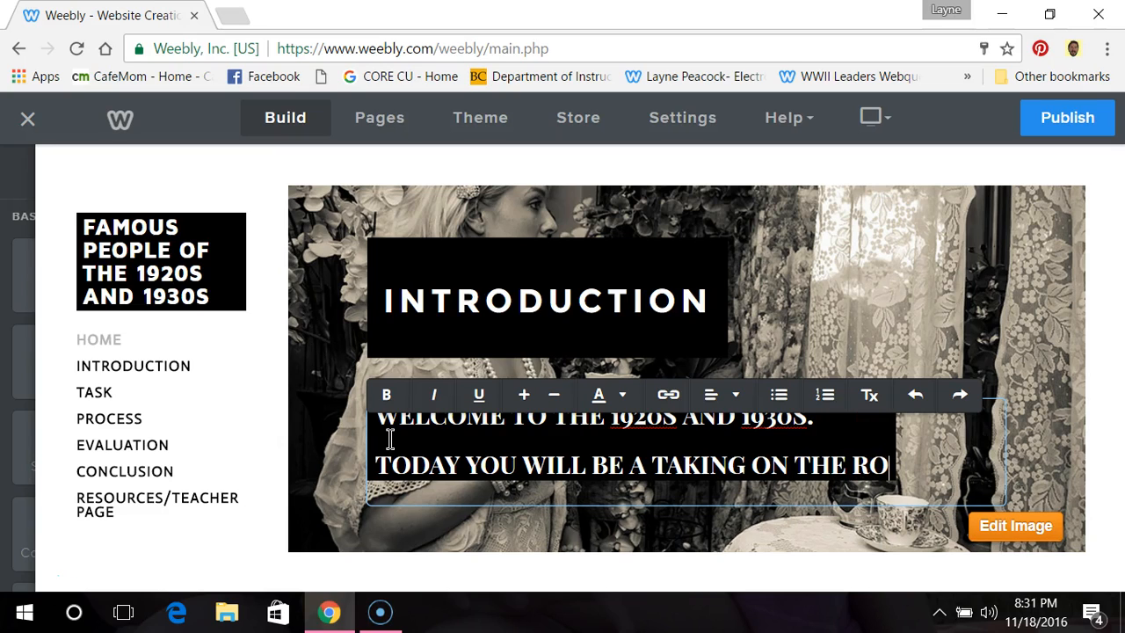
pyautogui.write('LE OF A ')
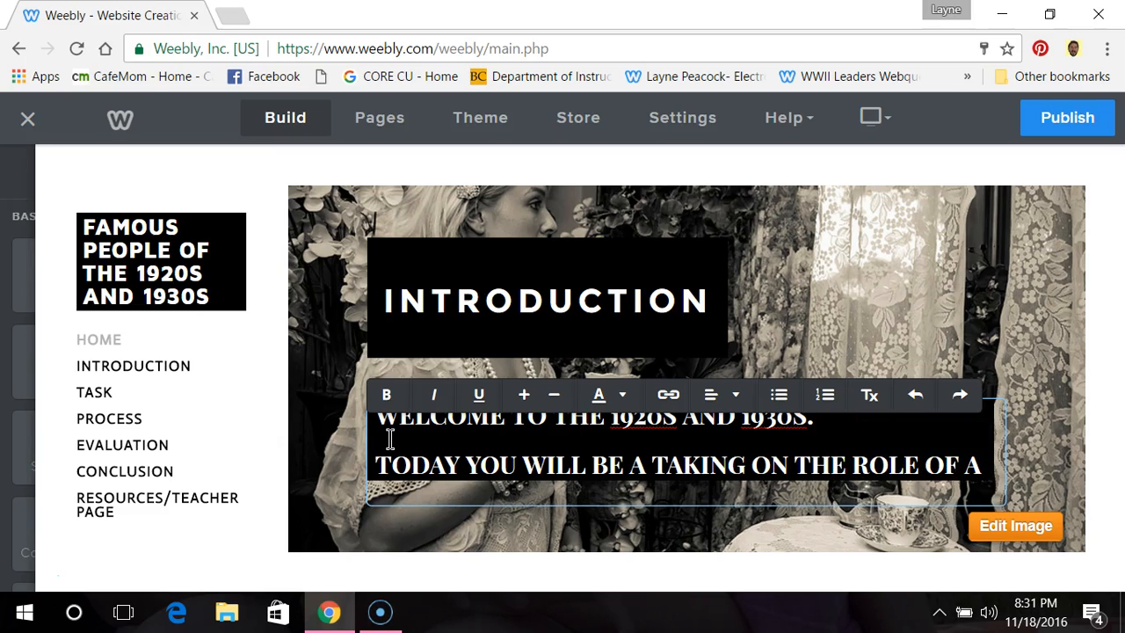
pyautogui.write('N')
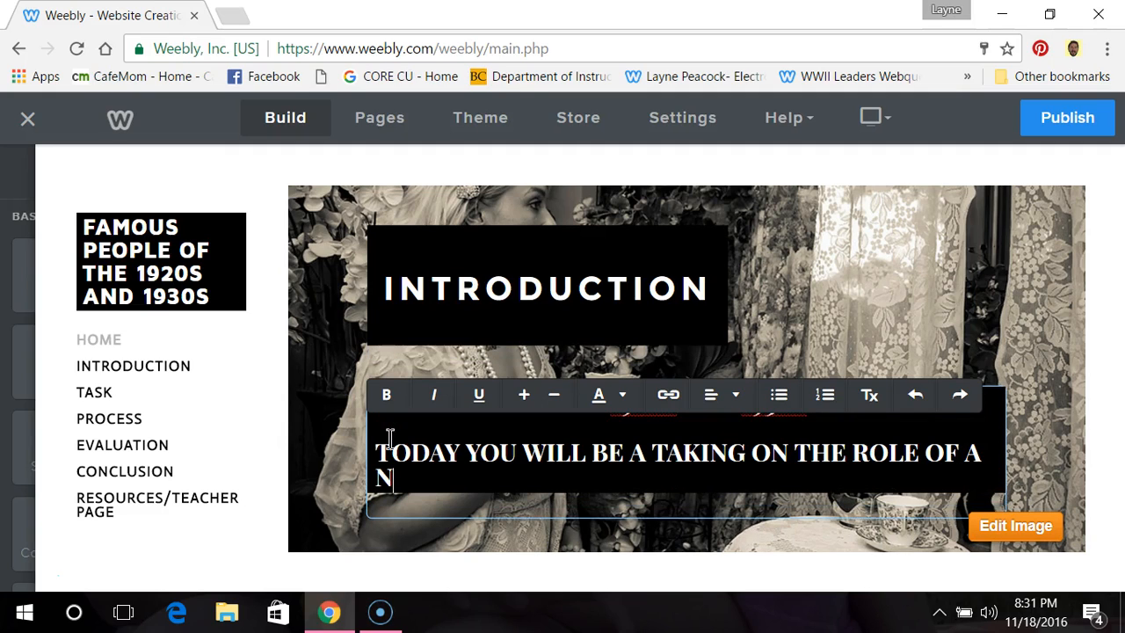
pyautogui.write('EWSPAPER REP')
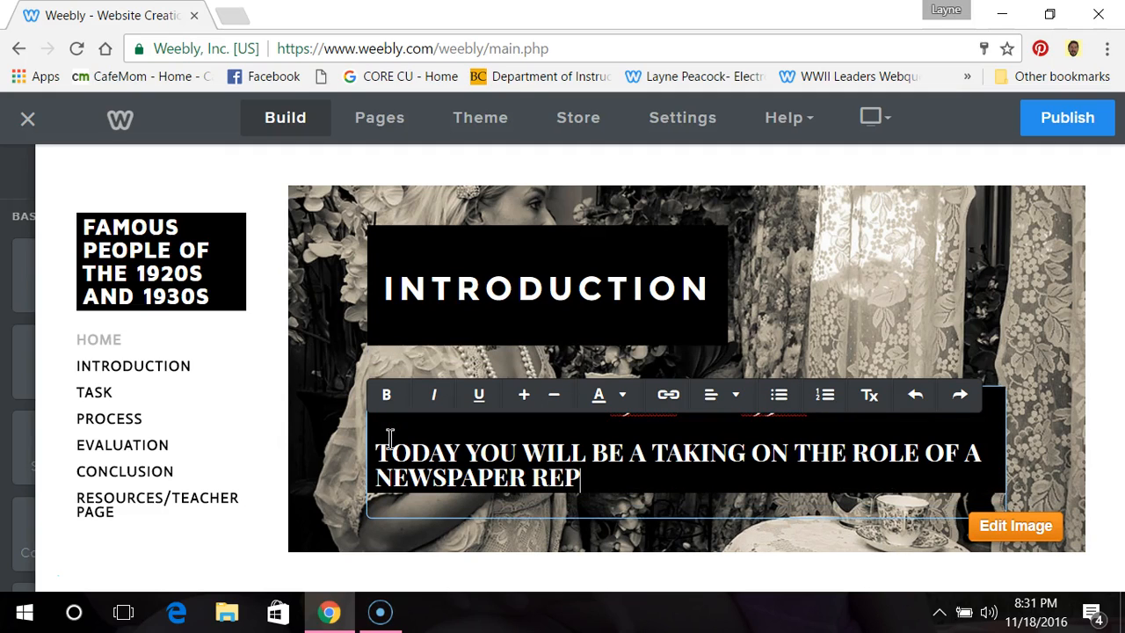
pyautogui.write('ORTER FROM')
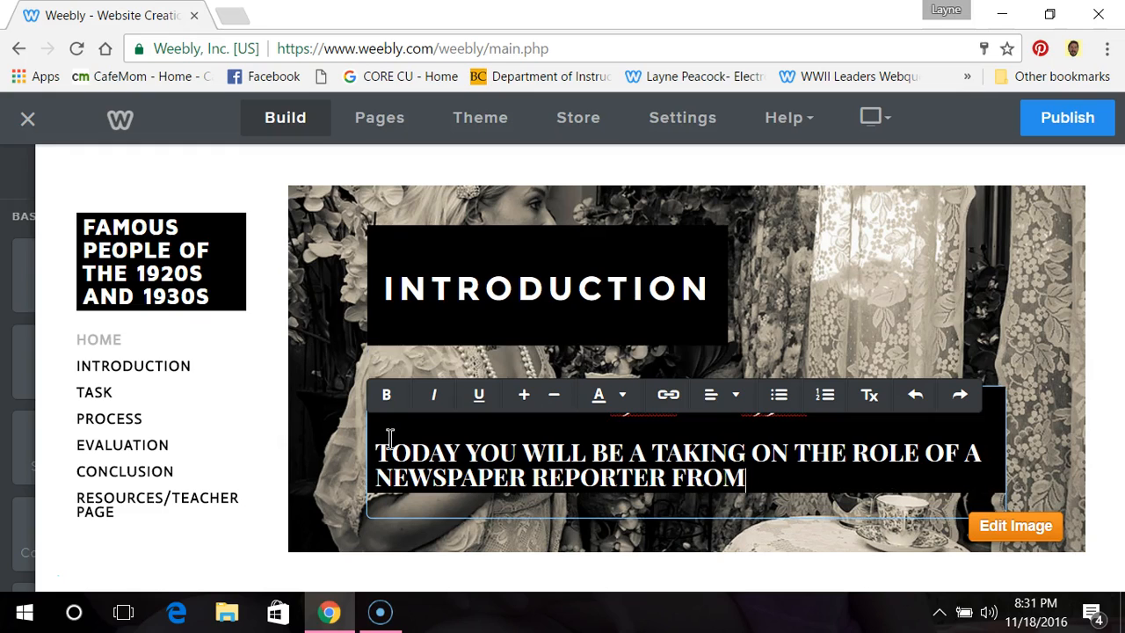
pyautogui.write(' DURING THE 19')
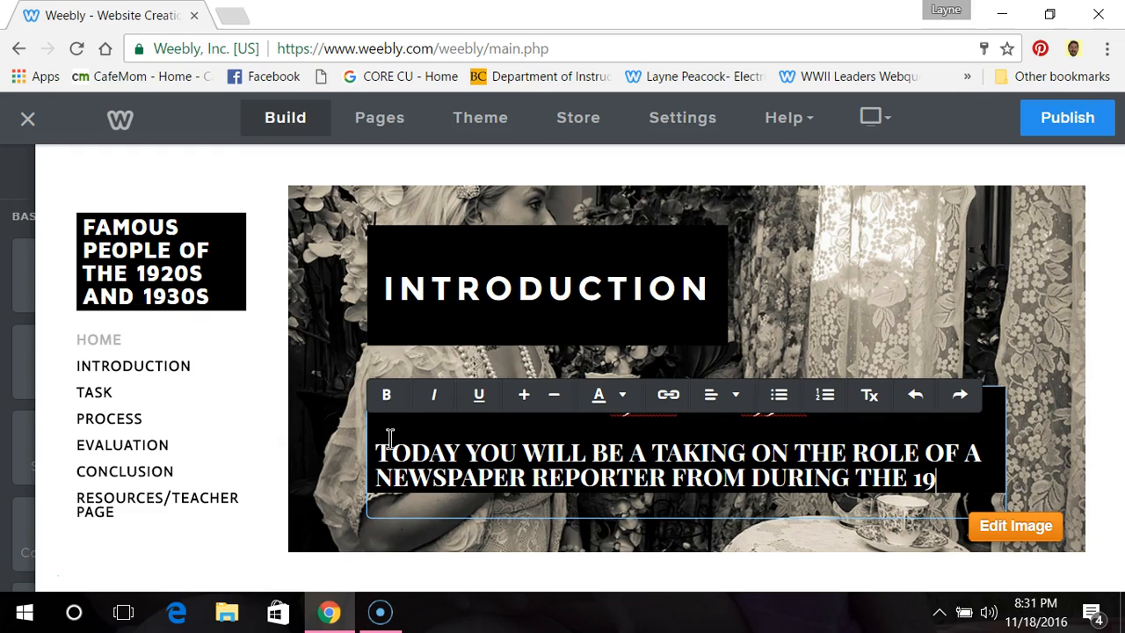
pyautogui.write('20S AND 193')
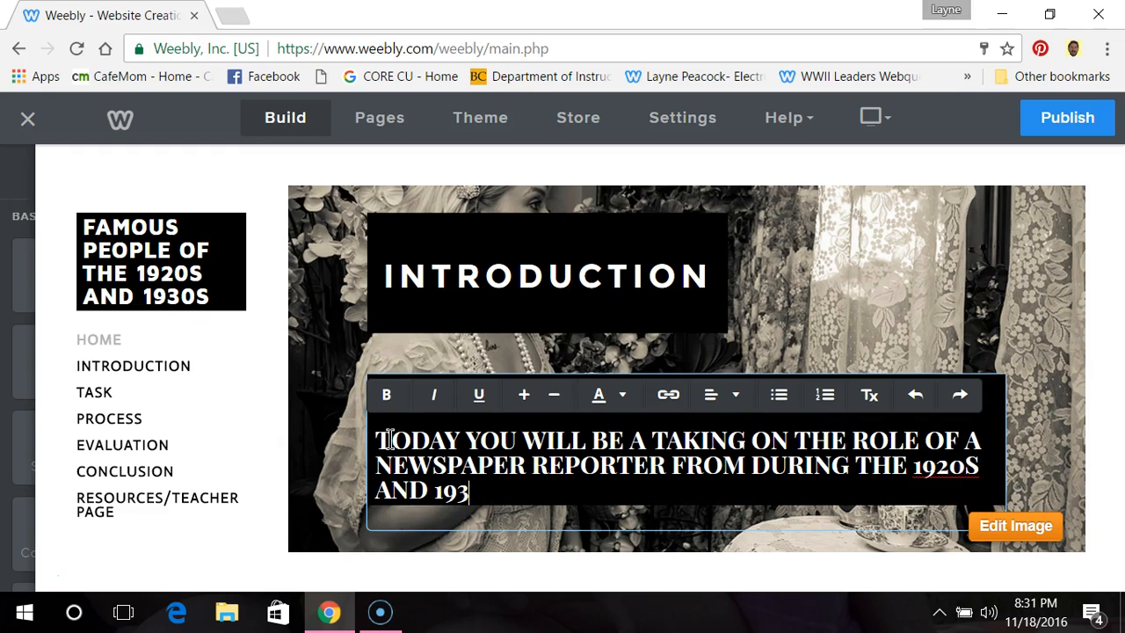
pyautogui.write('0S, REPORTING ON')
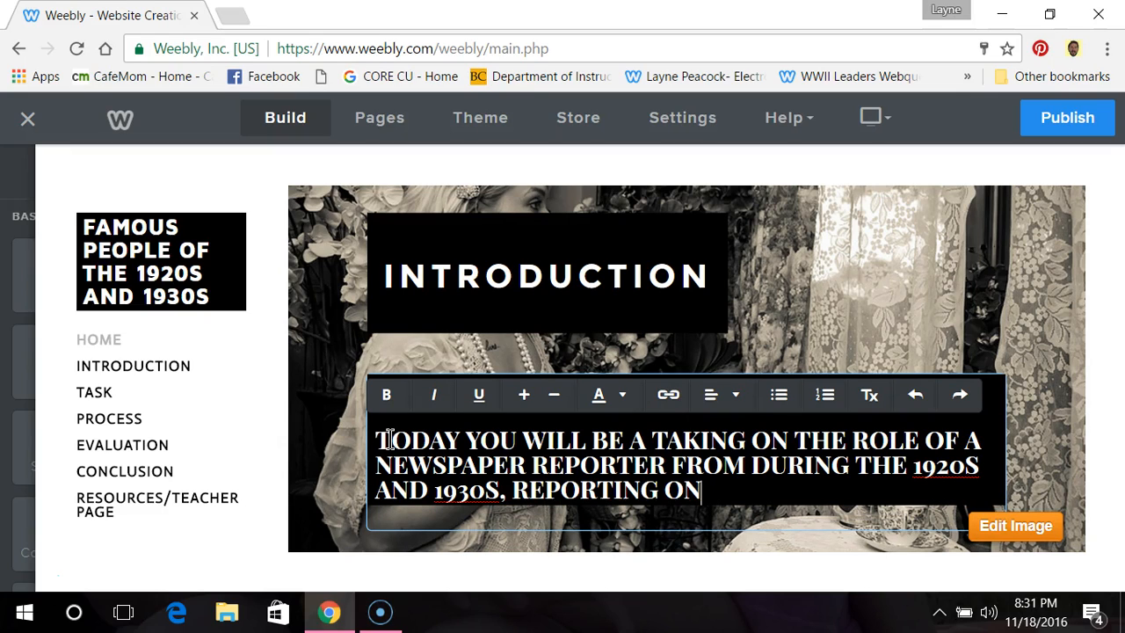
pyautogui.write(' FAMOU')
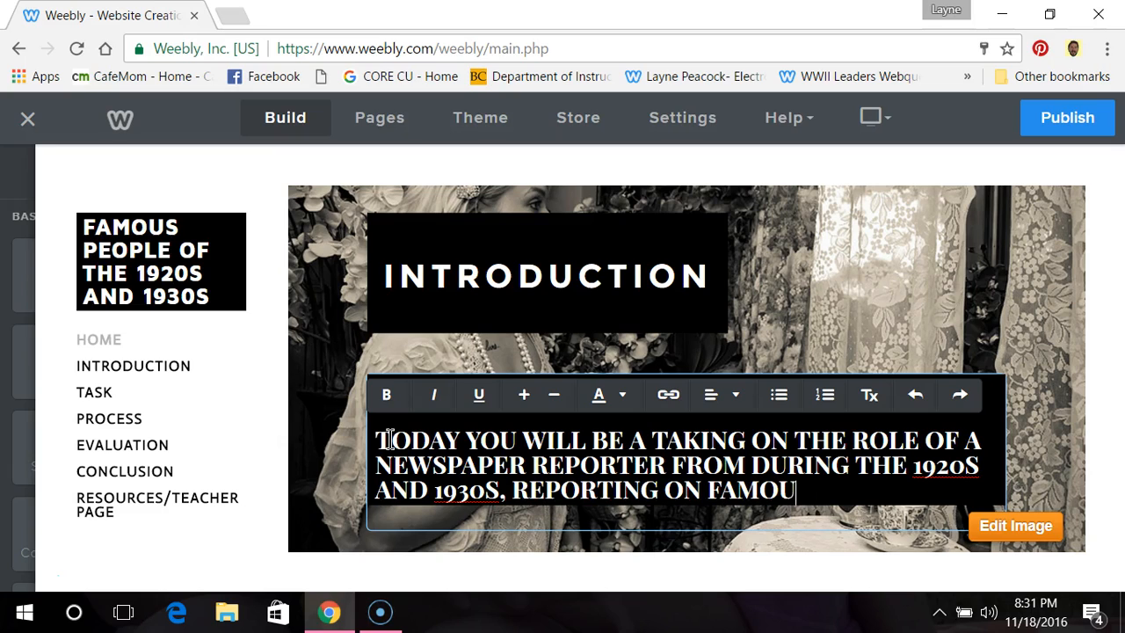
pyautogui.write('S PEOPLE.')
# Step: Complete the second paragraph with "FROM DURING THE 1920S AND 1930S, REPORTING ON FAMOUS PEOPLE." and finish editing the text
pyautogui.click(272, 431)
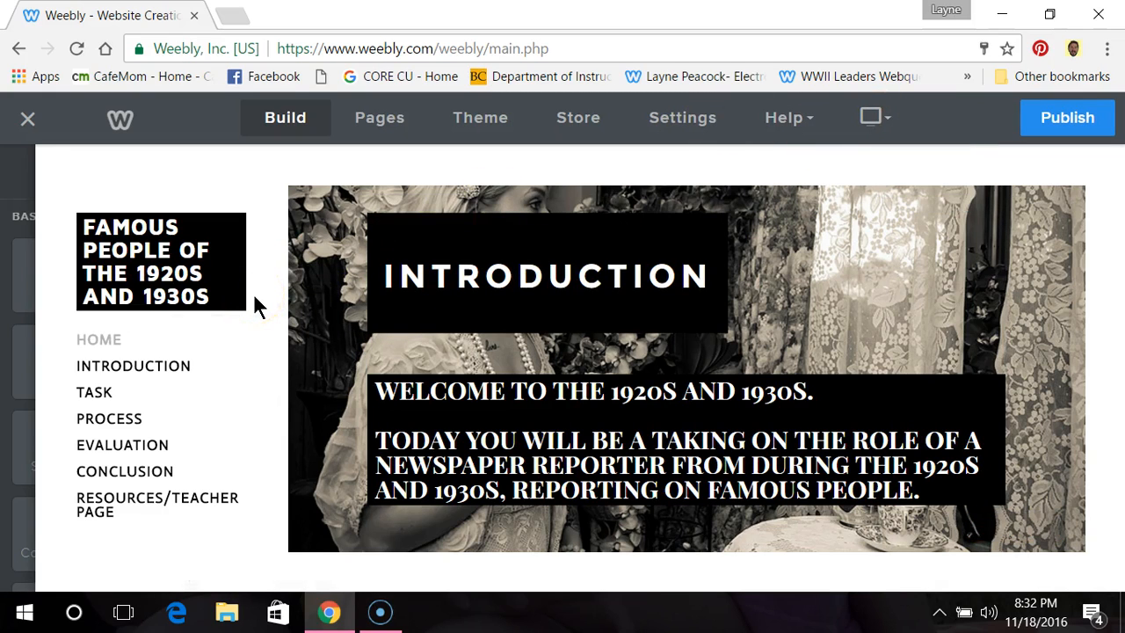
# Step: Examine the Introduction page, revisit the Home page, and open the Introduction page's settings
pyautogui.click(160, 374)
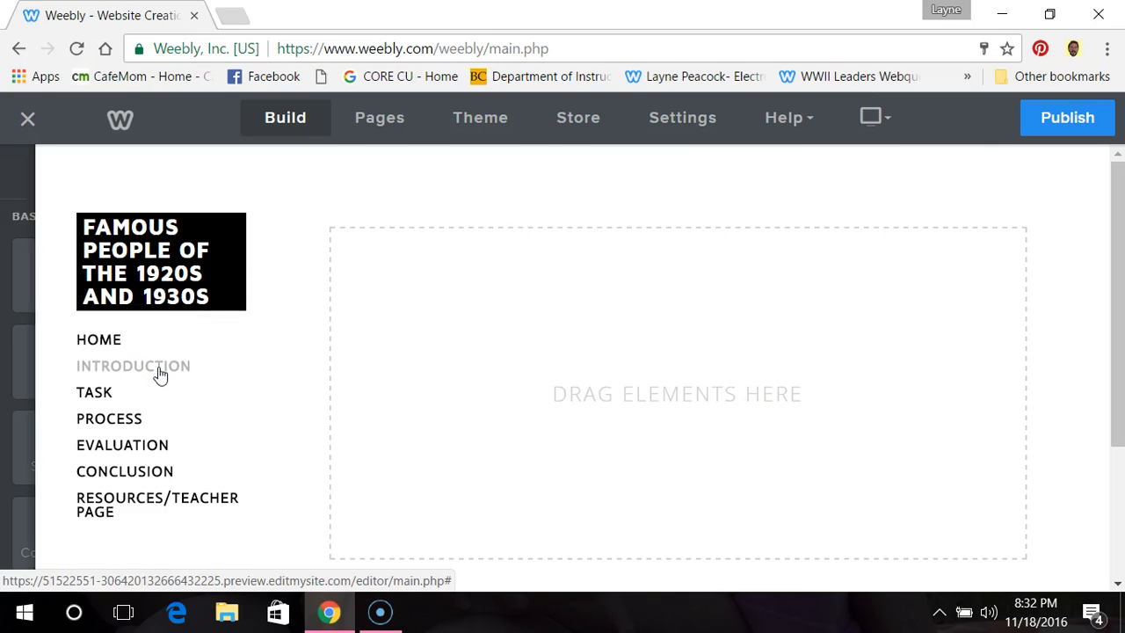
pyautogui.click(161, 370)
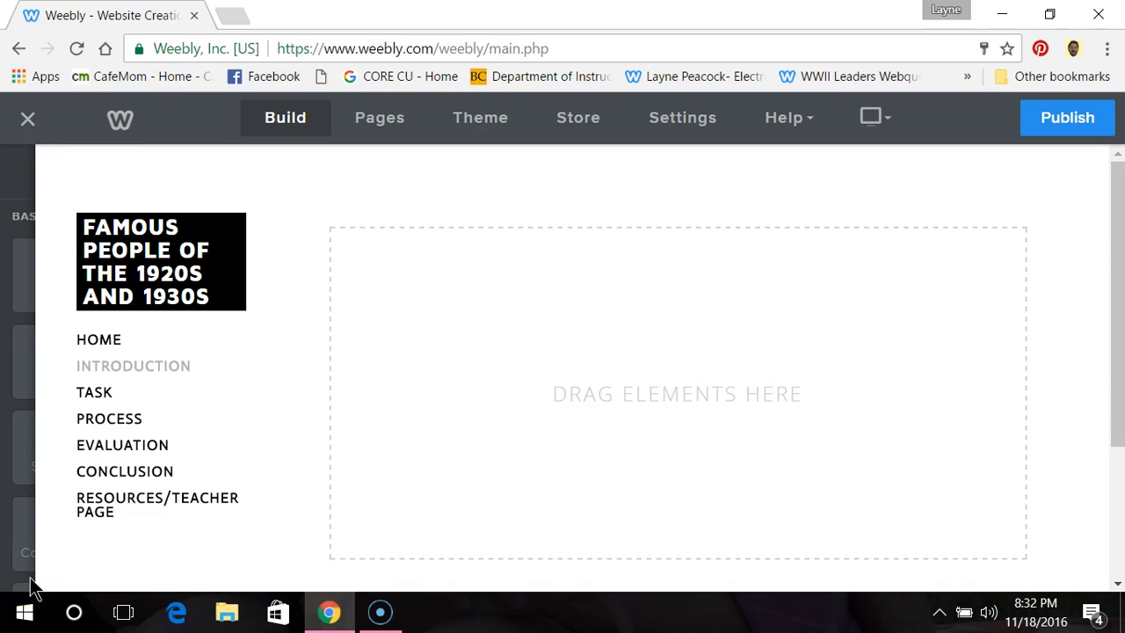
pyautogui.click(50, 580)
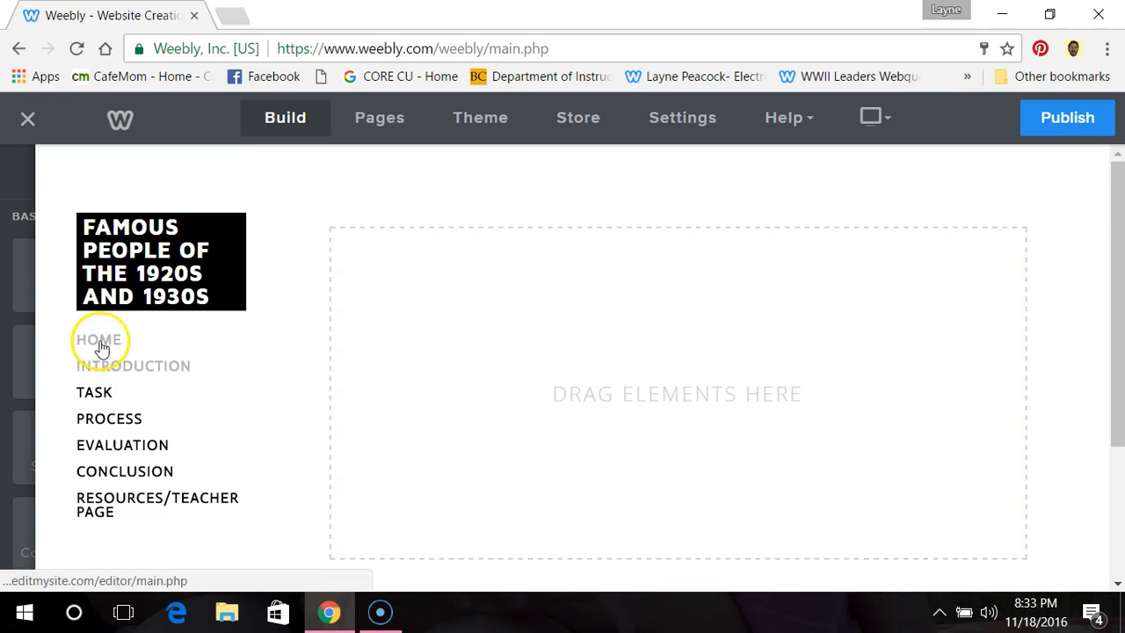
pyautogui.click(101, 346)
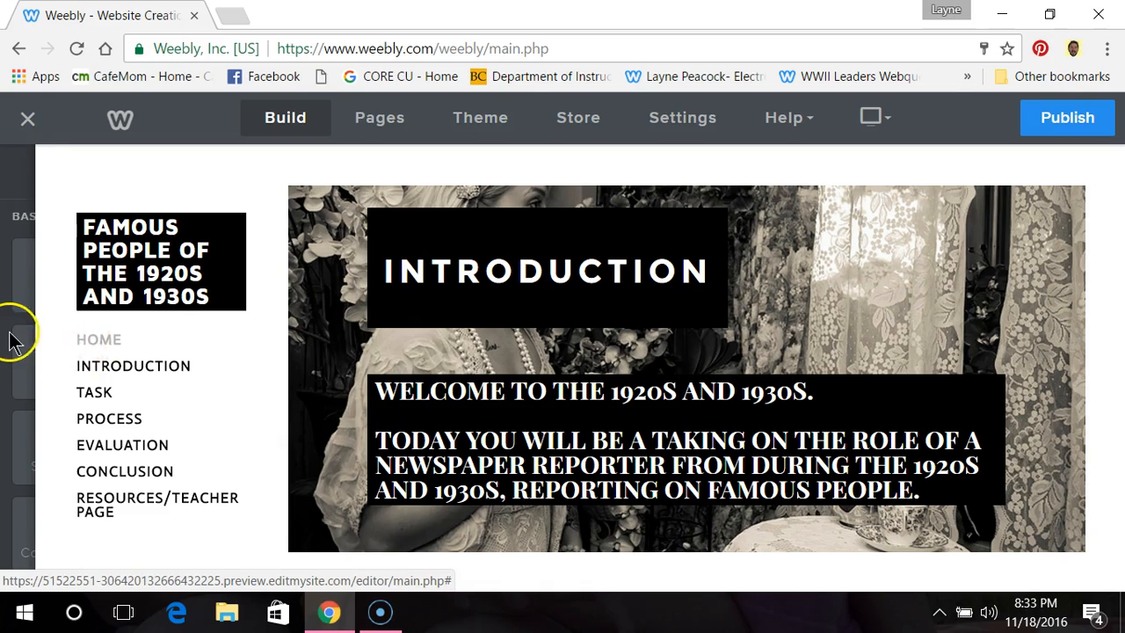
pyautogui.moveTo(11, 333)
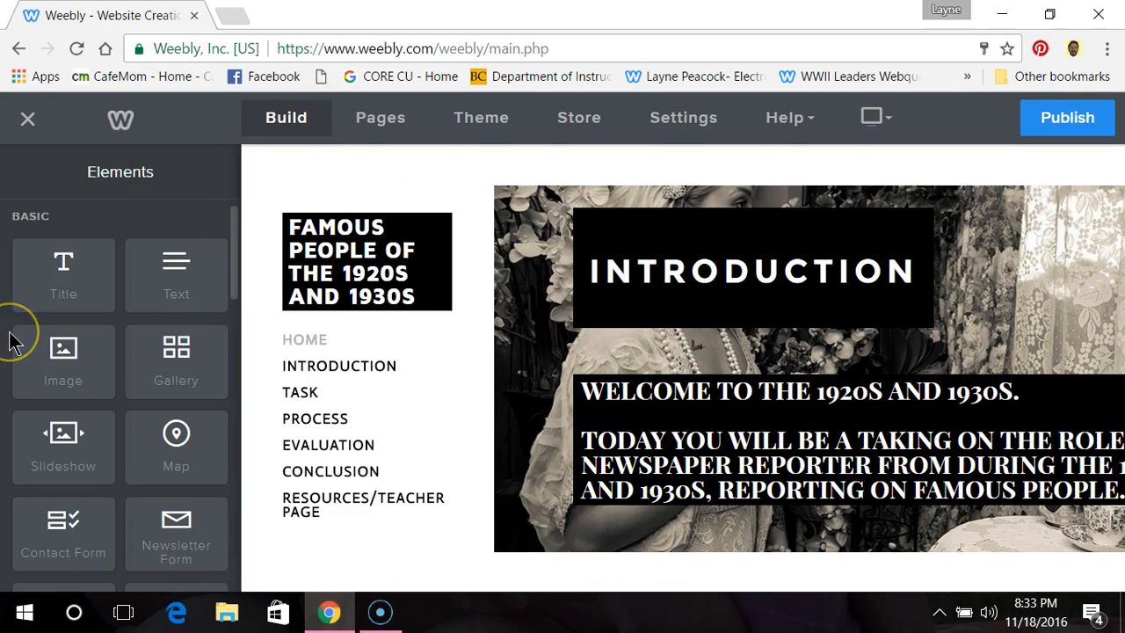
pyautogui.click(397, 120)
pyautogui.click(149, 256)
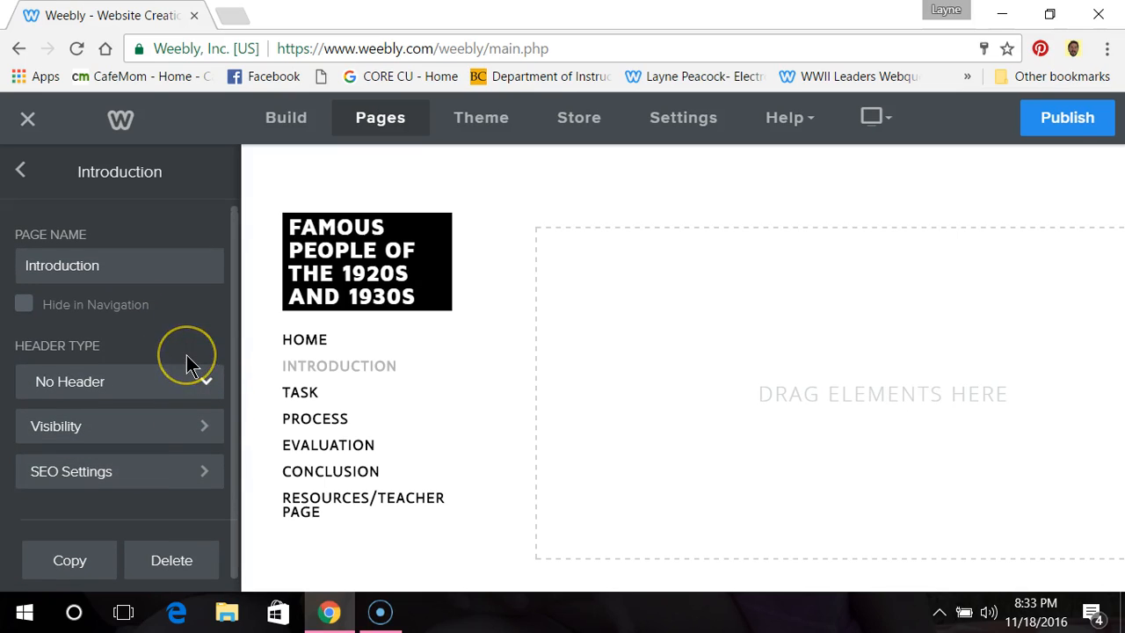
# Step: Go back to the page list and move the Home page below the Introduction page
pyautogui.click(25, 174)
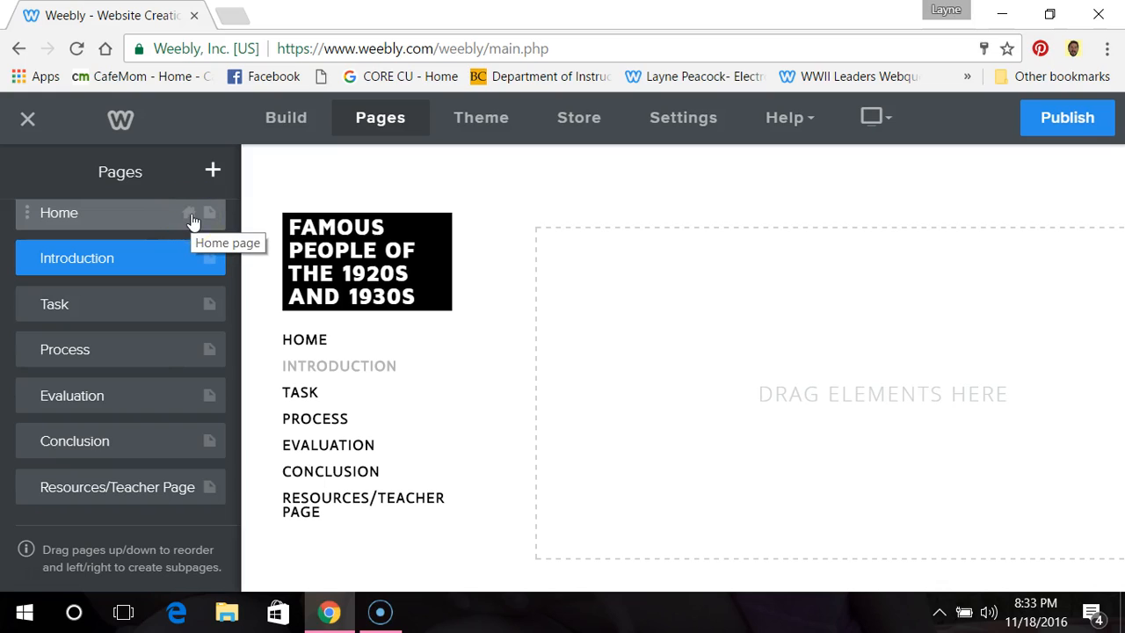
pyautogui.click(25, 212)
pyautogui.moveTo(26, 213); pyautogui.dragTo(28, 279)
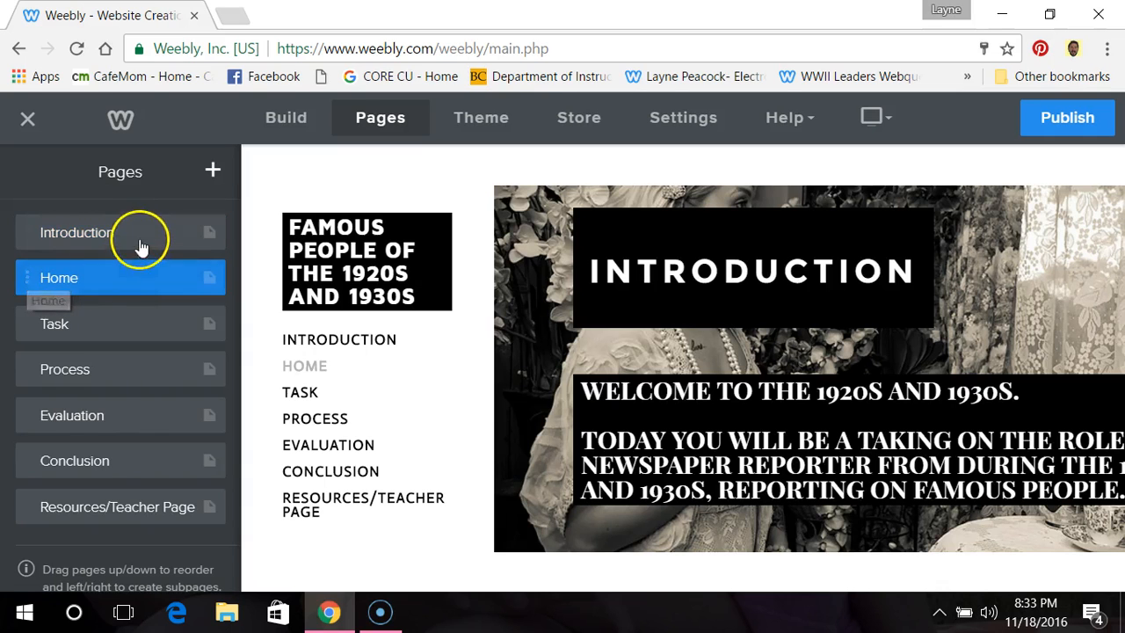
# Step: Rename the Home page as "Introduction" in its page settings
pyautogui.click(133, 276)
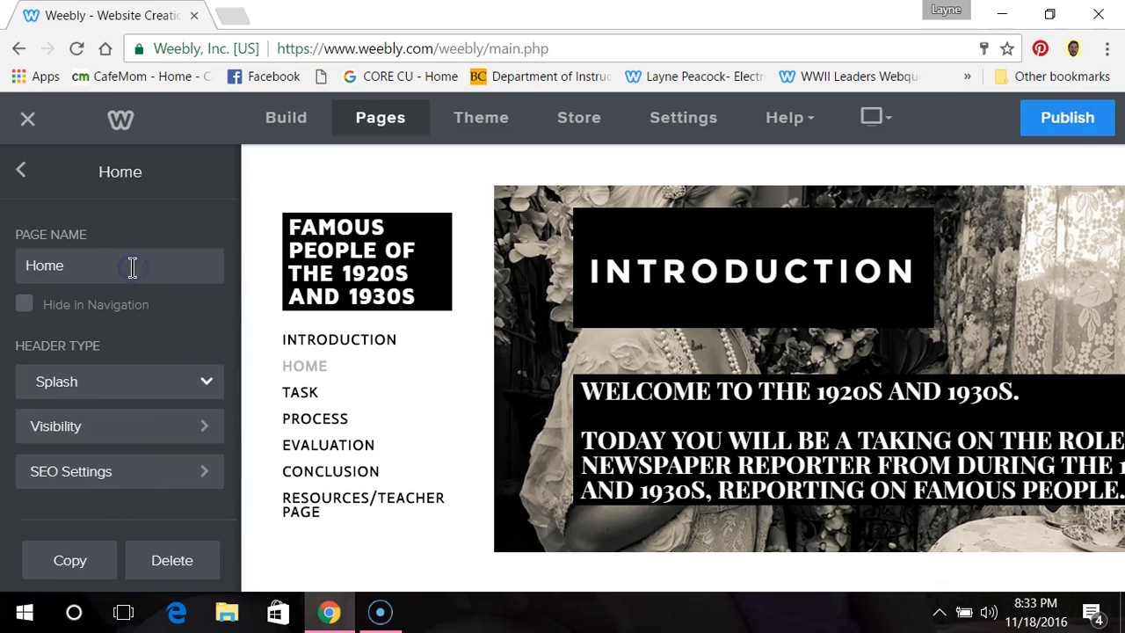
pyautogui.click(117, 265)
pyautogui.press('BackSpace')
pyautogui.press('BackSpace')
pyautogui.press('BackSpace')
pyautogui.press('BackSpace')
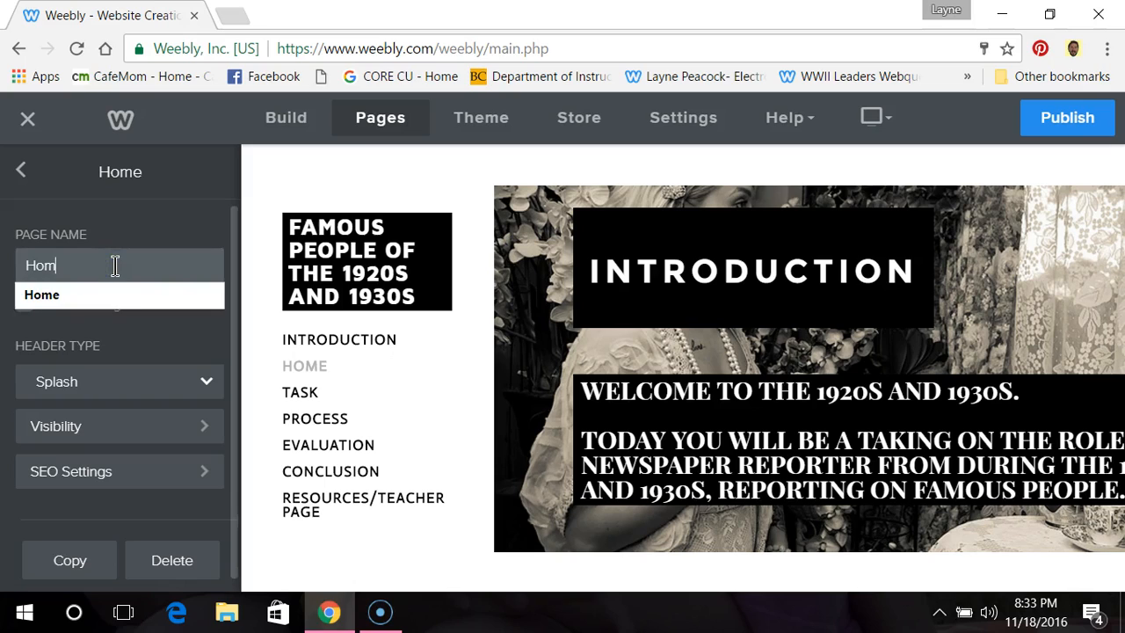
pyautogui.write('intro')
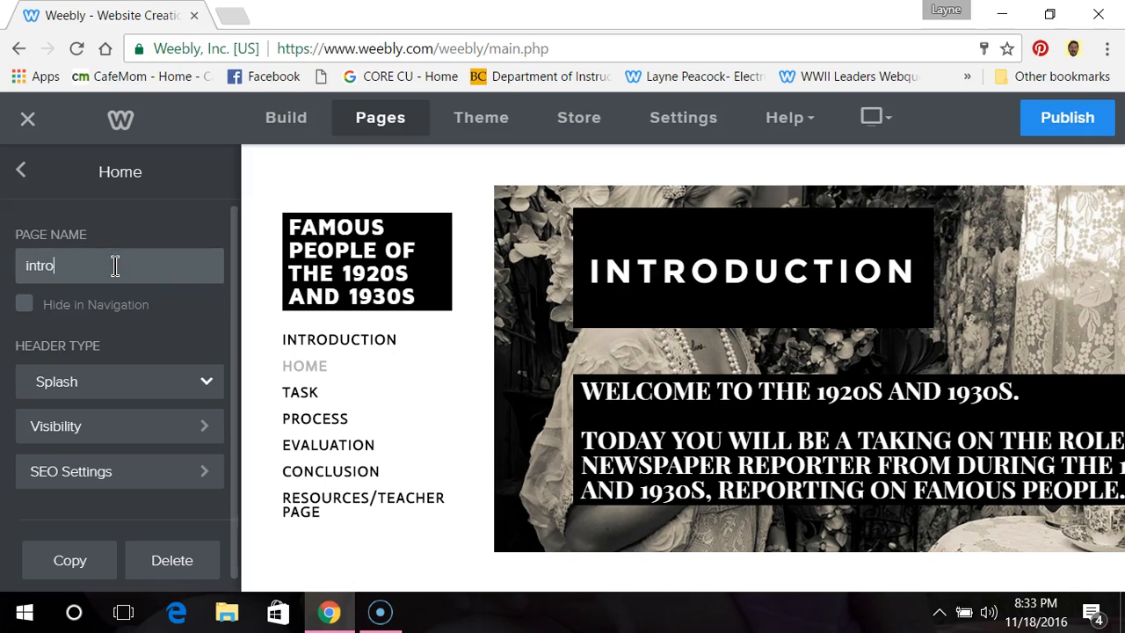
pyautogui.press('BackSpace')
pyautogui.press('BackSpace')
pyautogui.write('Int')
pyautogui.click(23, 172)
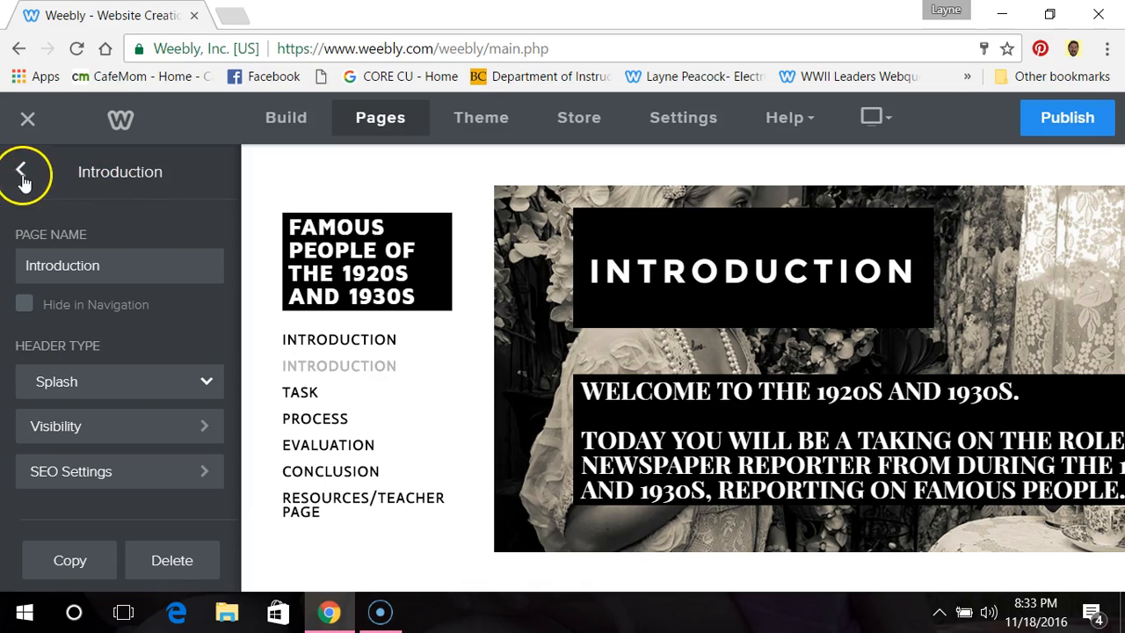
# Step: Rename the first, empty Introduction page as "Home" and return to the page list
pyautogui.click(24, 174)
pyautogui.click(116, 232)
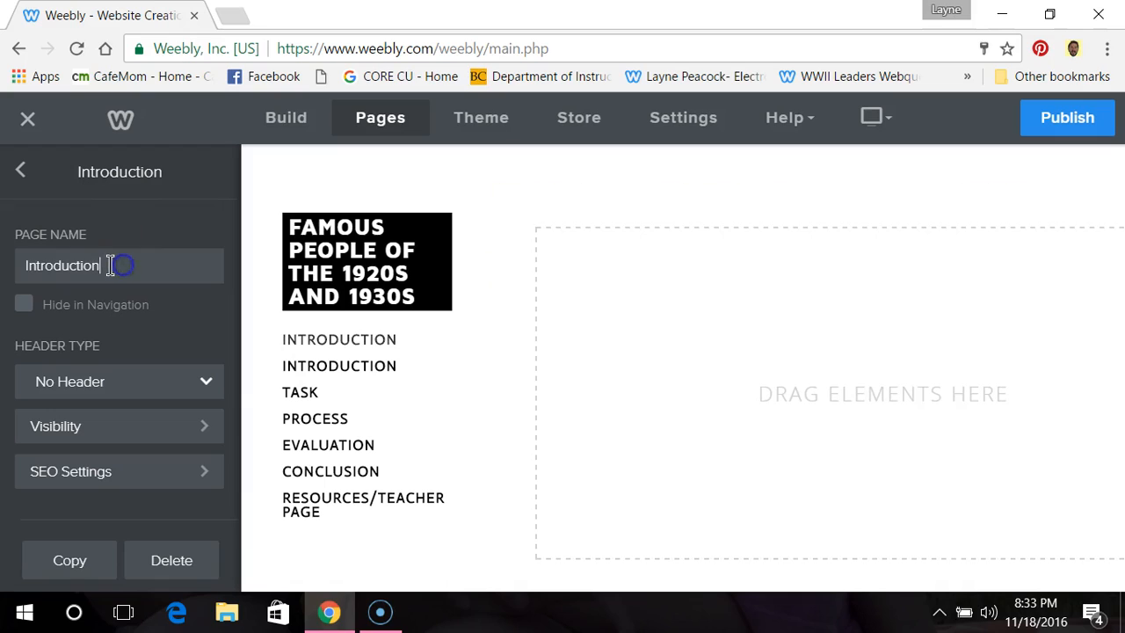
pyautogui.click(110, 265)
pyautogui.moveTo(108, 265); pyautogui.dragTo(25, 266)
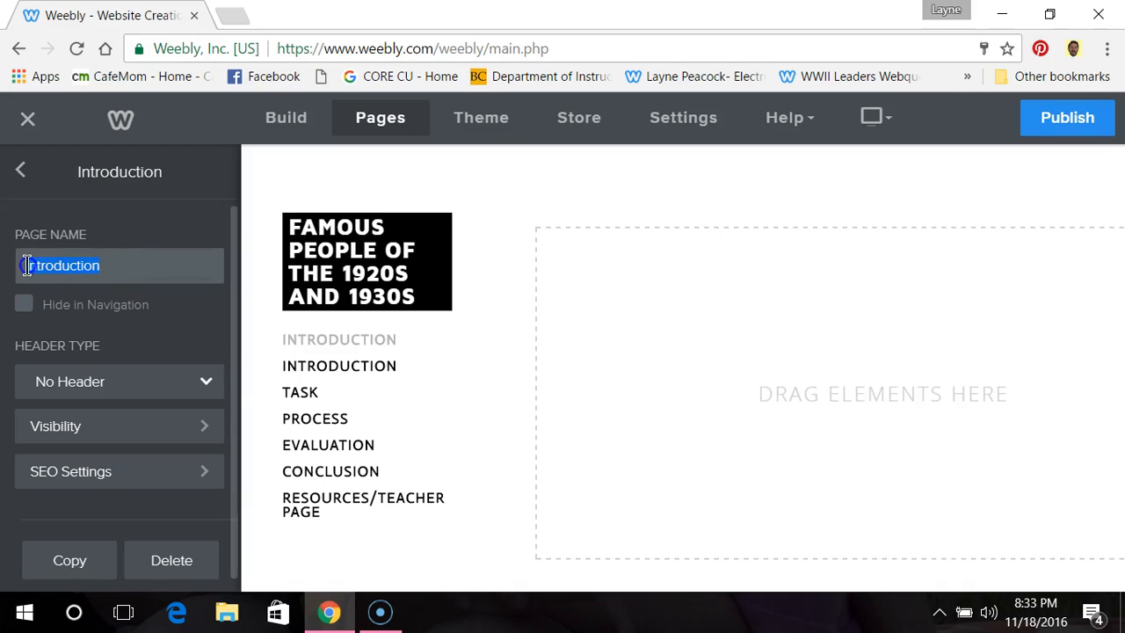
pyautogui.write('H')
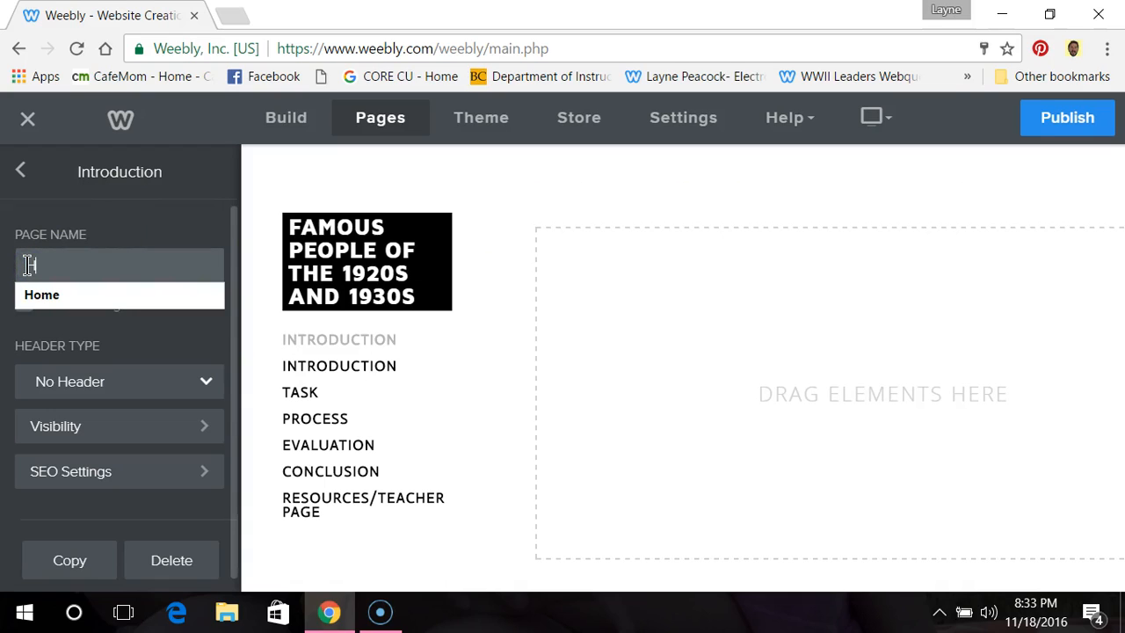
pyautogui.click(41, 294)
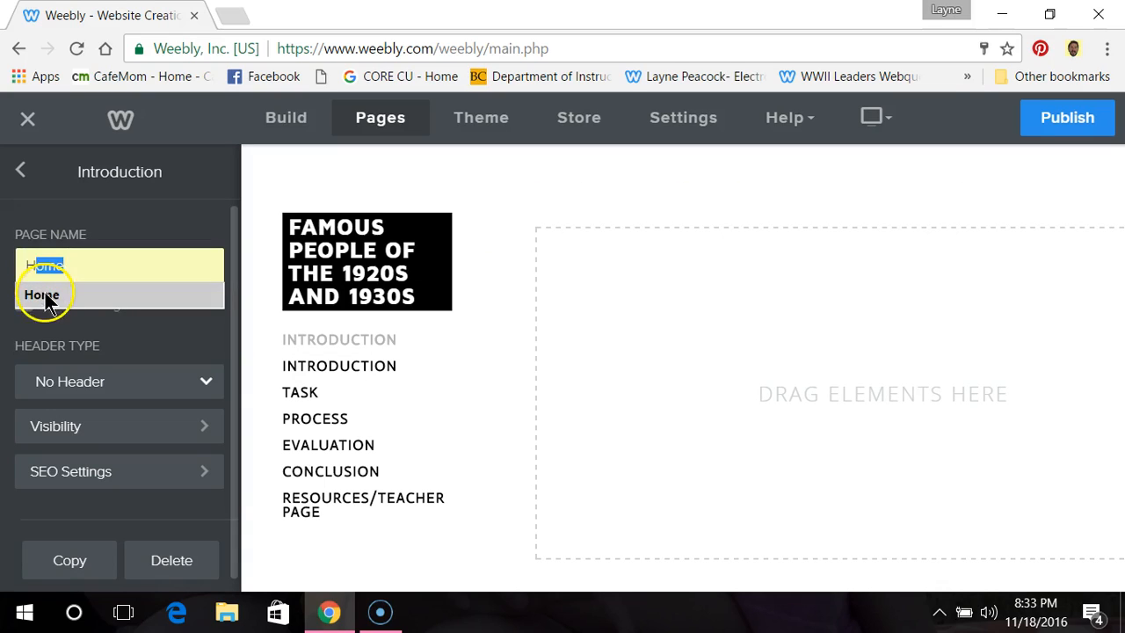
pyautogui.click(138, 215)
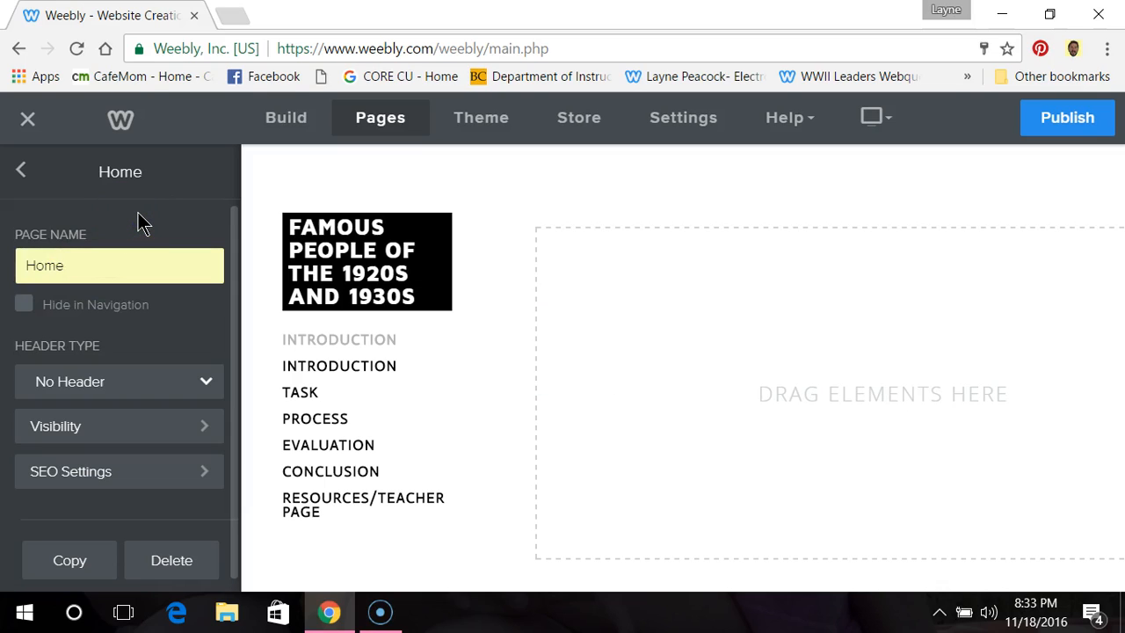
pyautogui.click(26, 175)
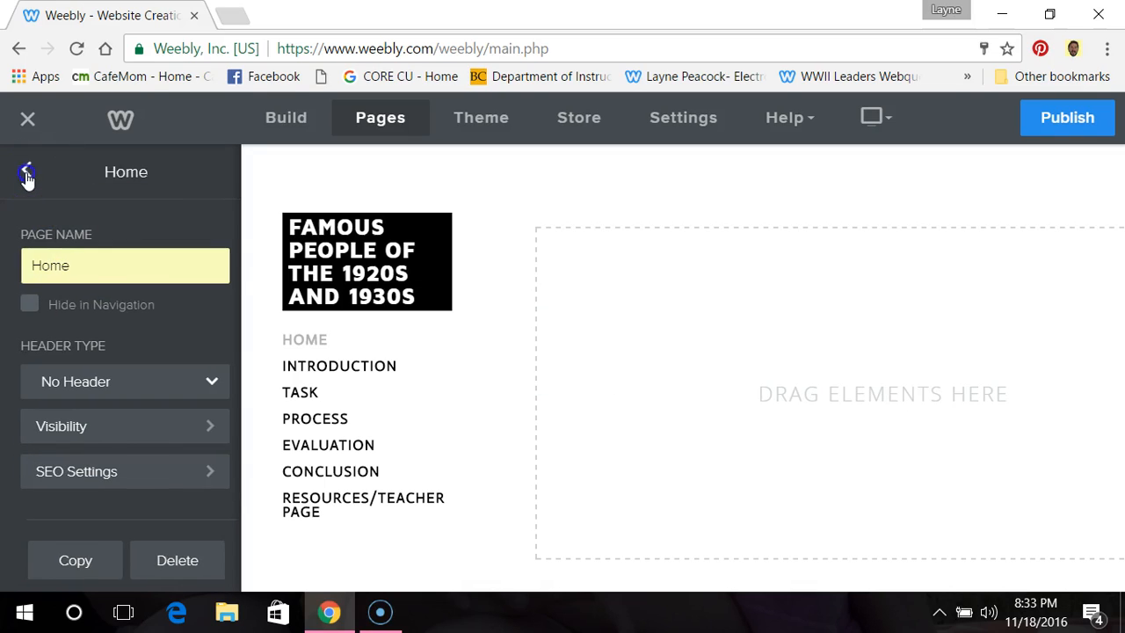
# Step: Examine the Home page's SEO settings, from the page title down to the header code, and return to its page settings
pyautogui.click(210, 235)
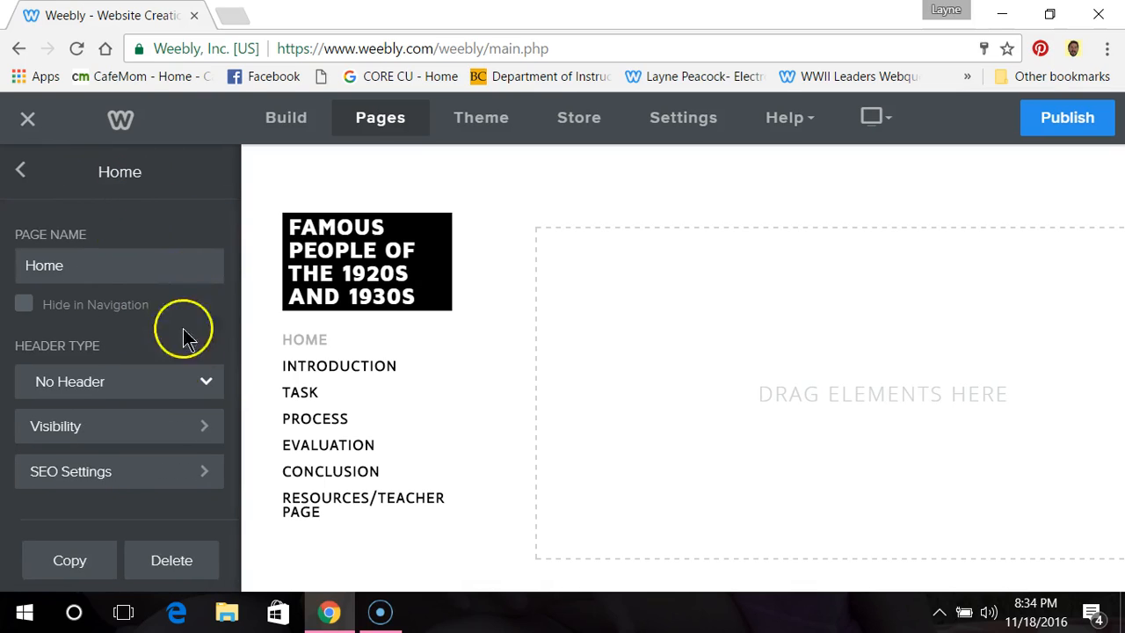
pyautogui.scroll(-1, 183, 360)
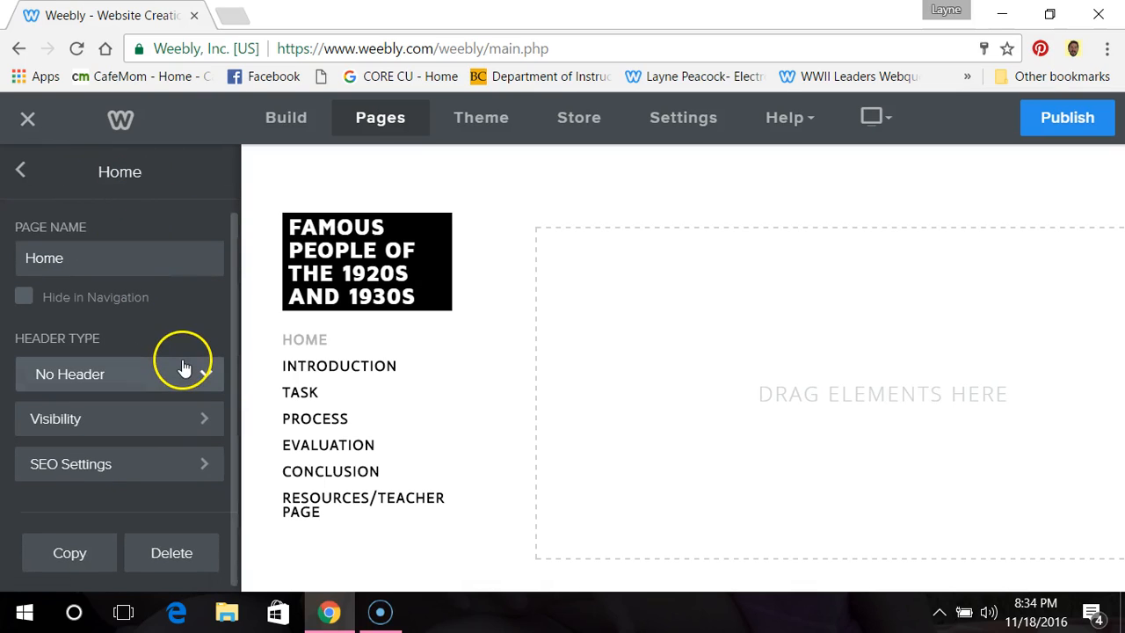
pyautogui.click(205, 465)
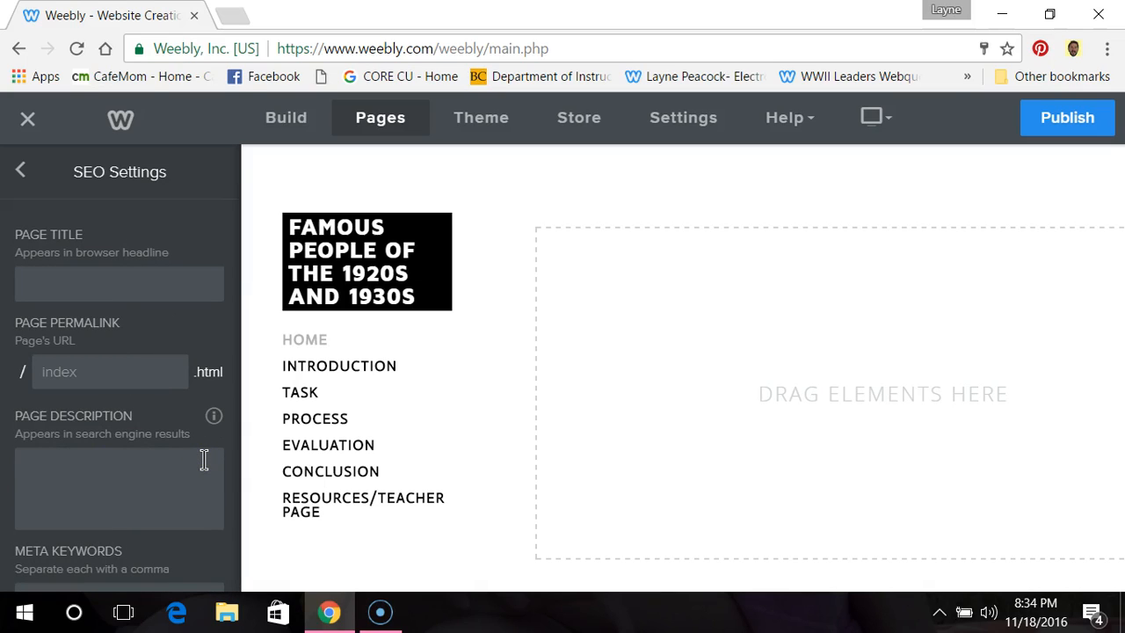
pyautogui.scroll(-5, 199, 448)
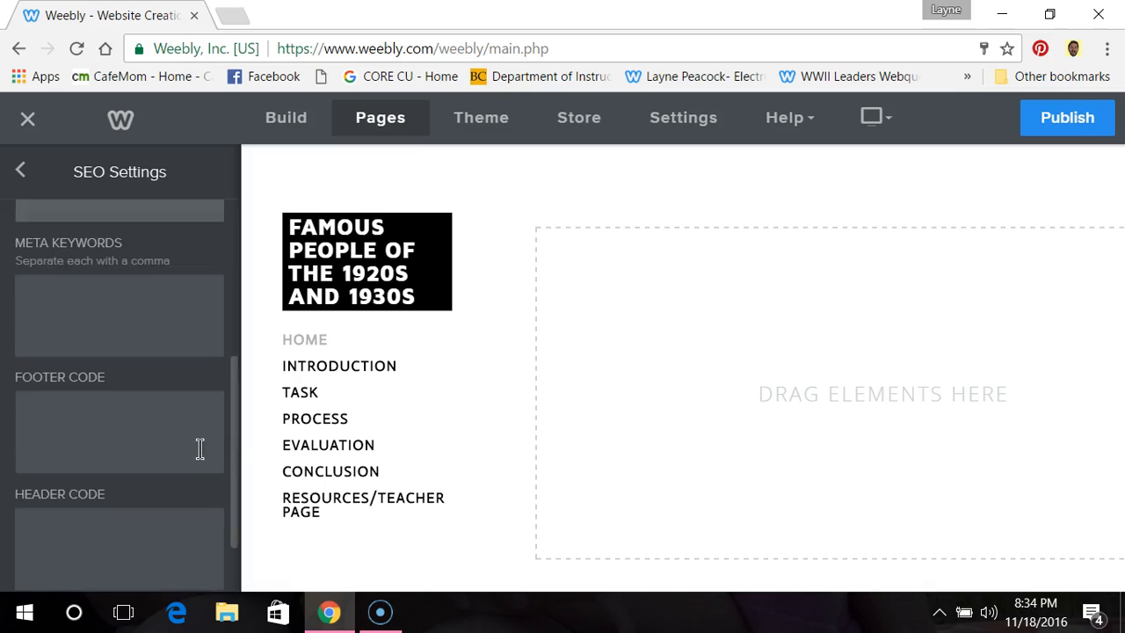
pyautogui.scroll(5, 199, 447)
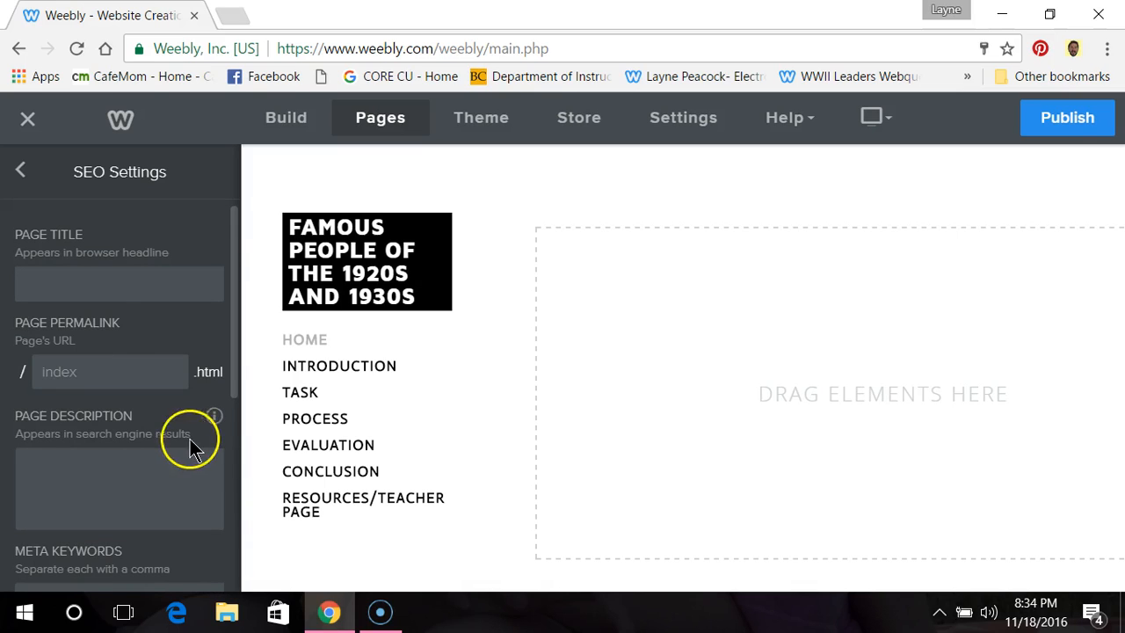
pyautogui.click(18, 172)
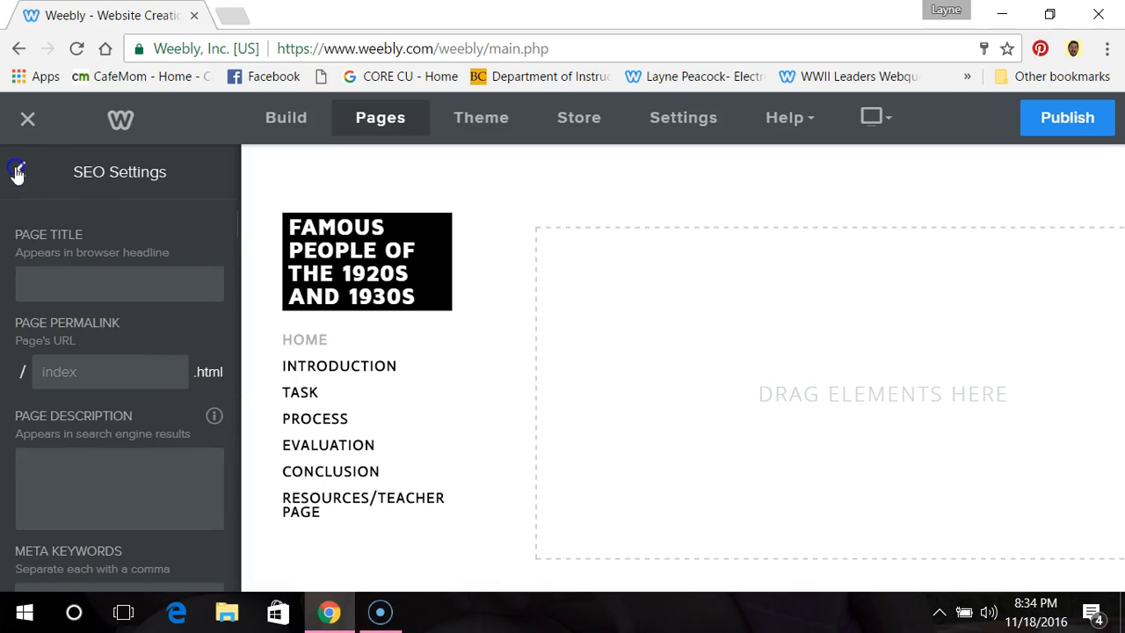
pyautogui.click(21, 173)
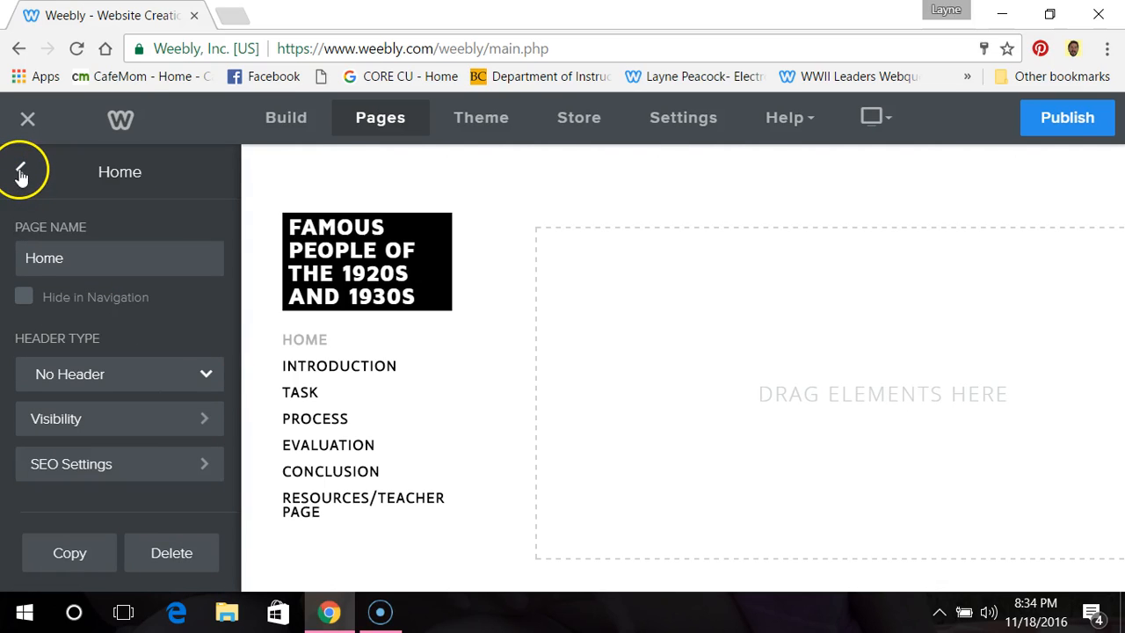
# Step: Review the Home page's header type options and visibility setting, and go back to the page list
pyautogui.click(206, 376)
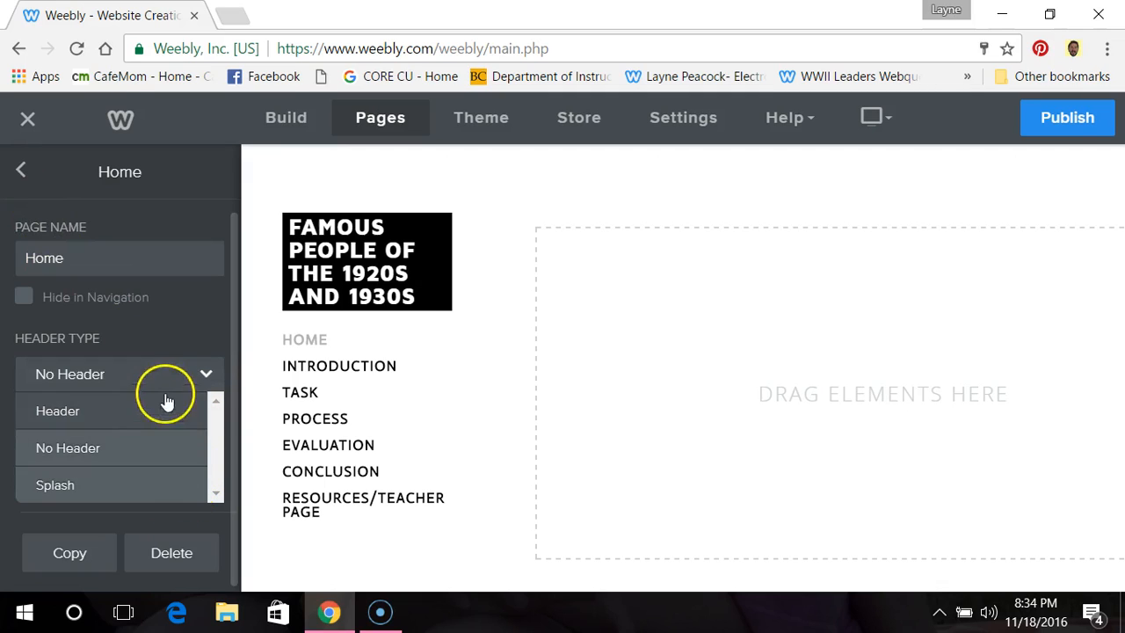
pyautogui.click(192, 306)
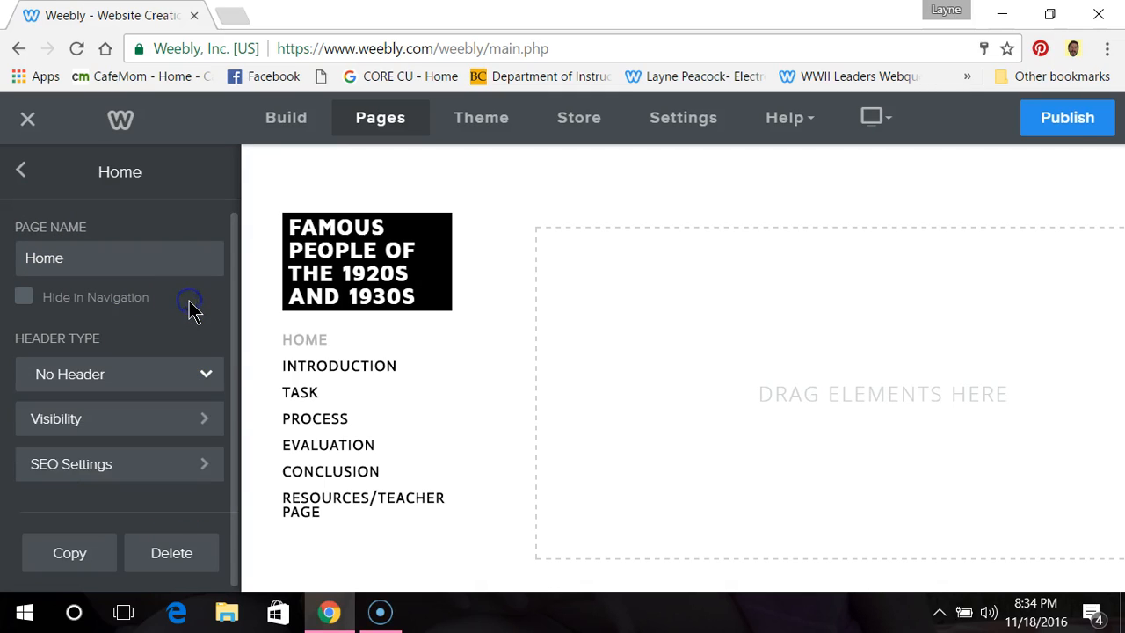
pyautogui.click(210, 420)
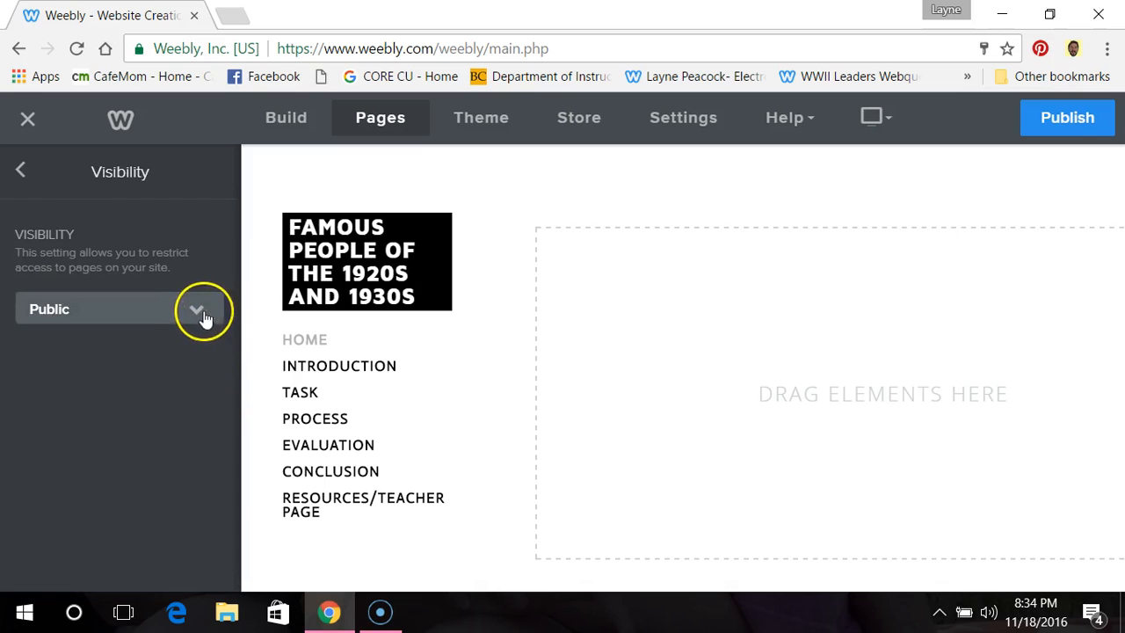
pyautogui.click(20, 171)
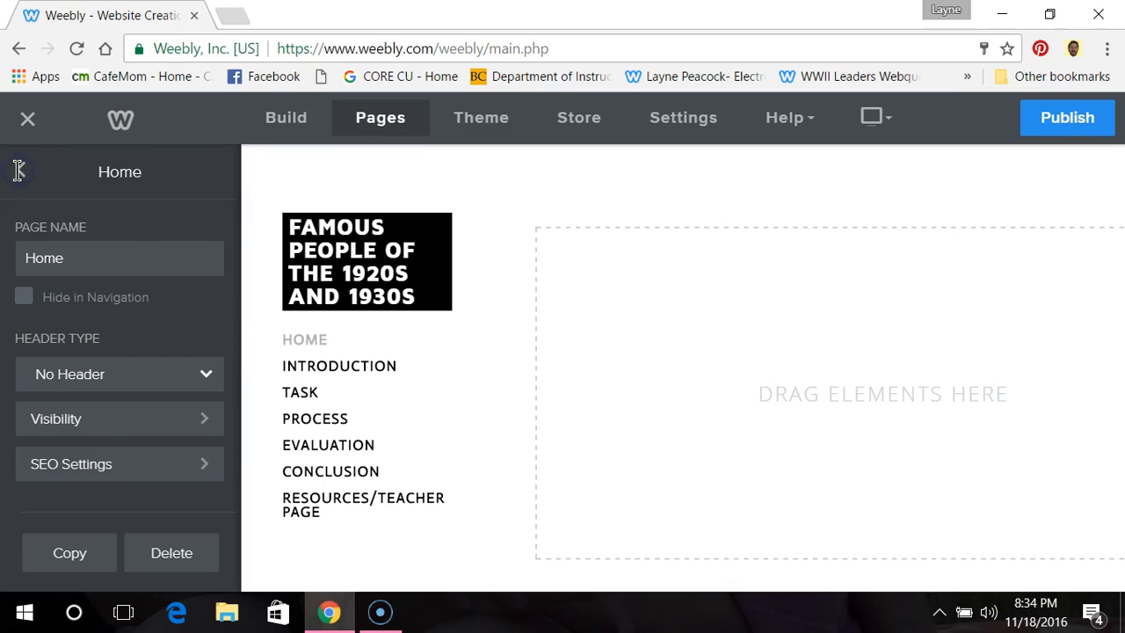
pyautogui.click(22, 171)
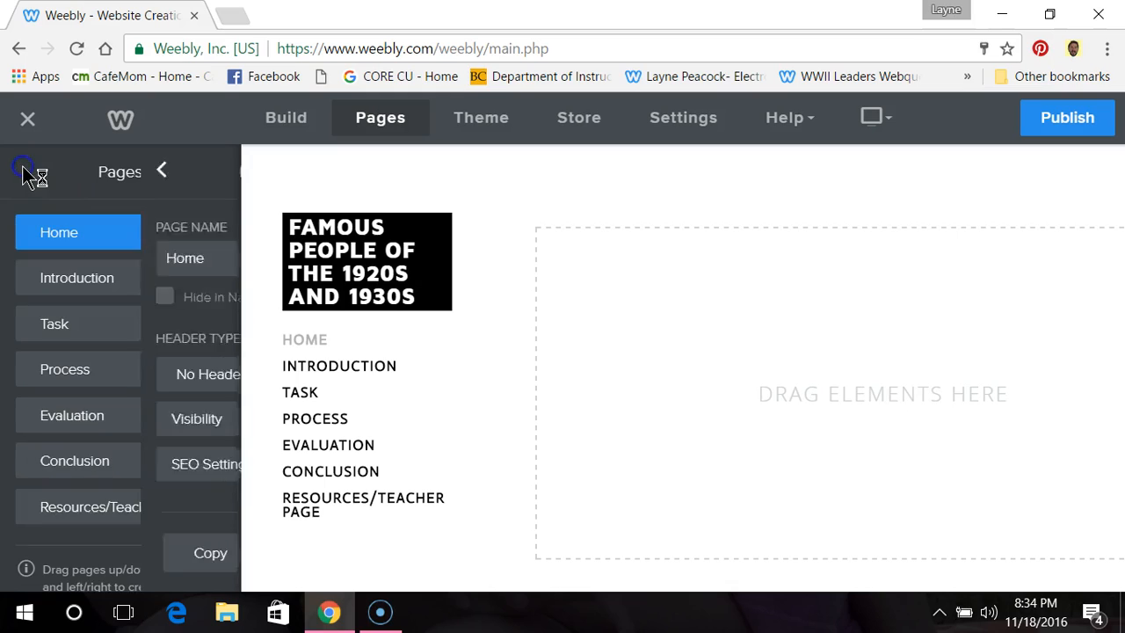
pyautogui.click(145, 527)
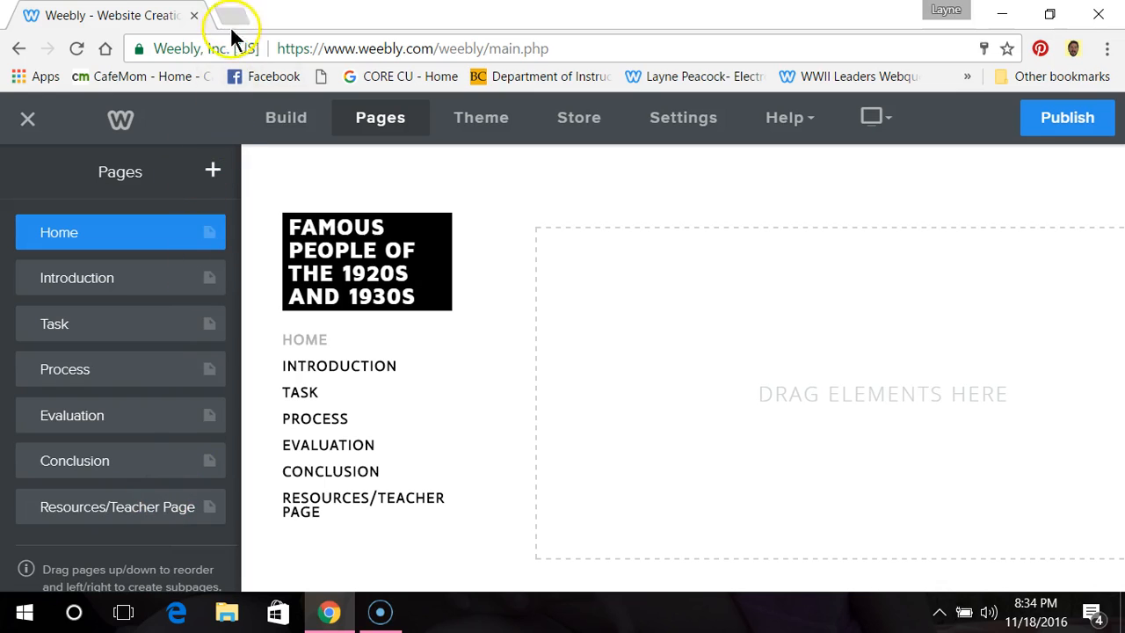
pyautogui.click(734, 78)
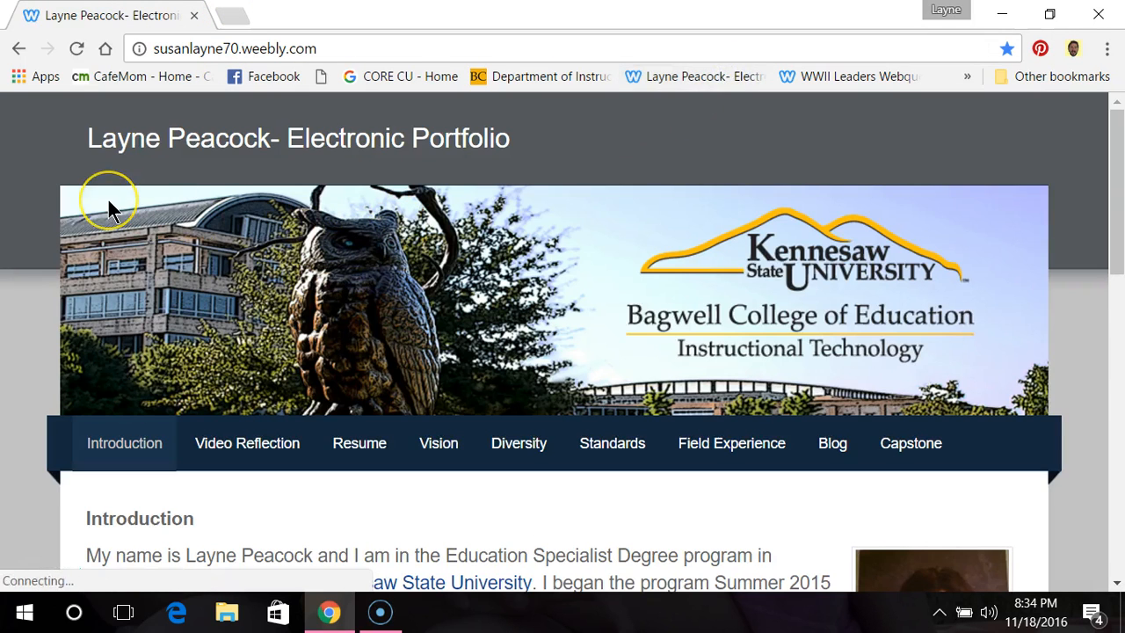
pyautogui.click(21, 49)
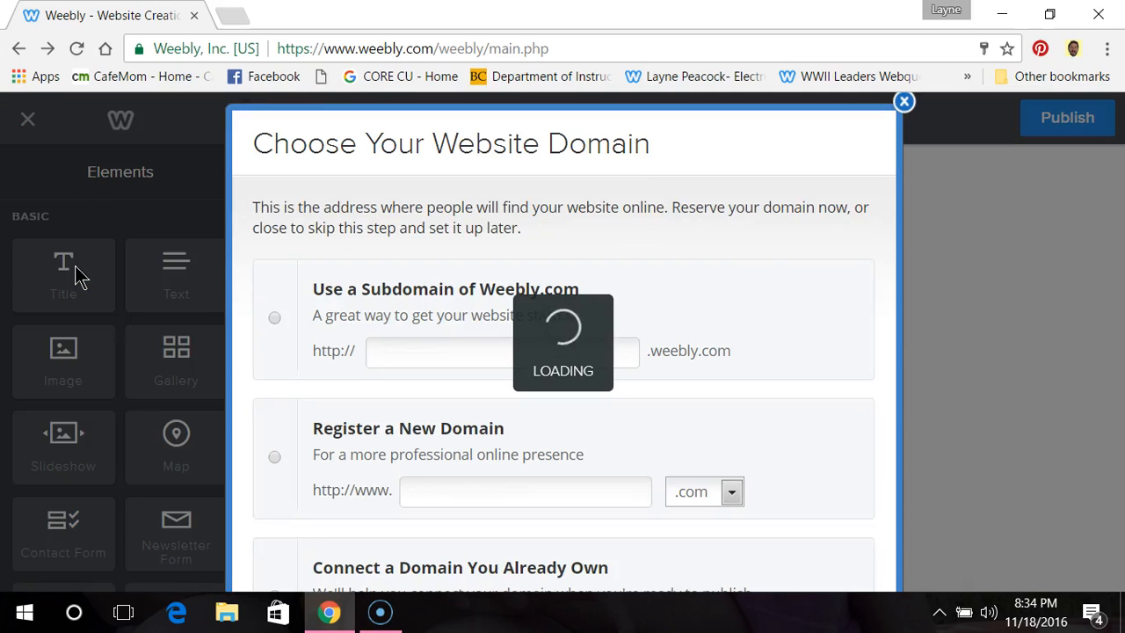
pyautogui.click(905, 104)
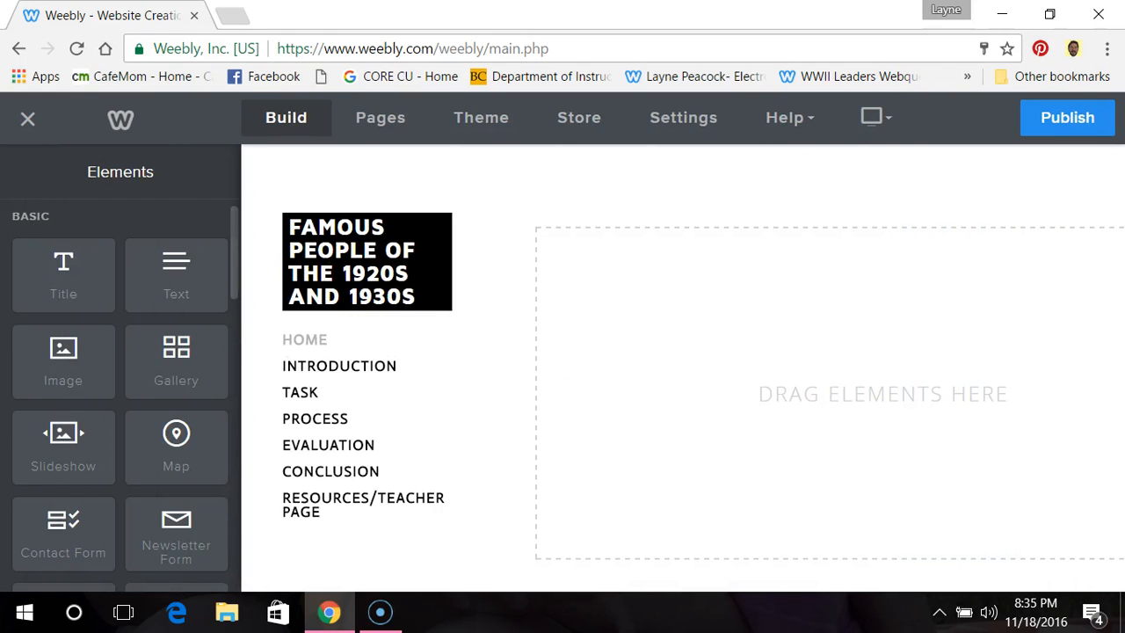
# Step: Display the Introduction page, and examine the home page of the bookmarked WWII Leaders Webquest site in a new browser tab
pyautogui.click(294, 369)
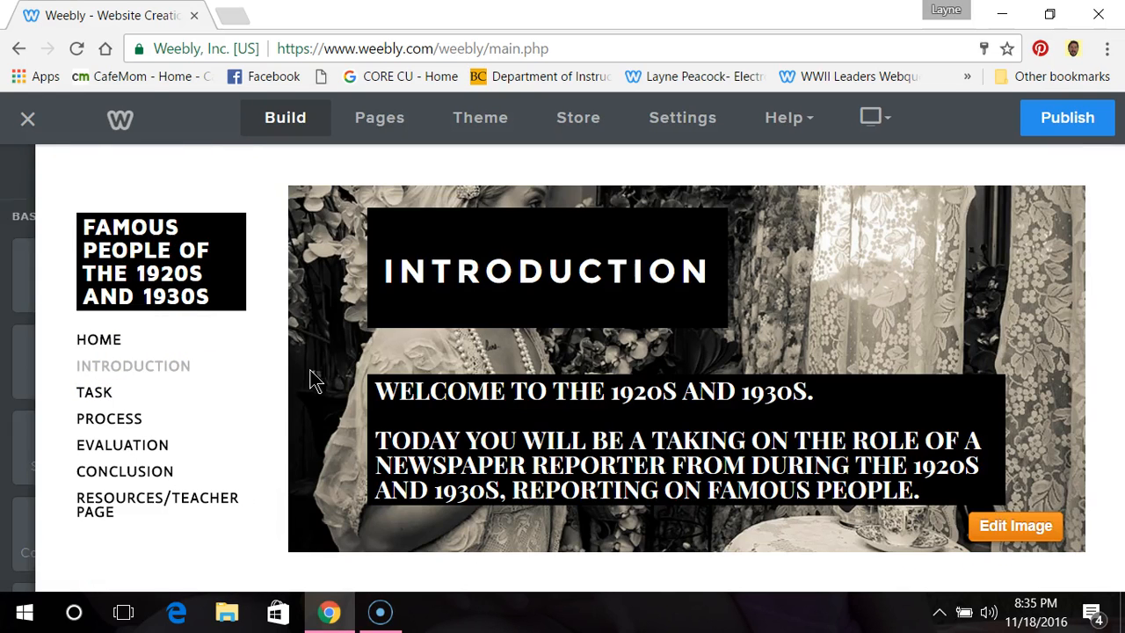
pyautogui.click(238, 18)
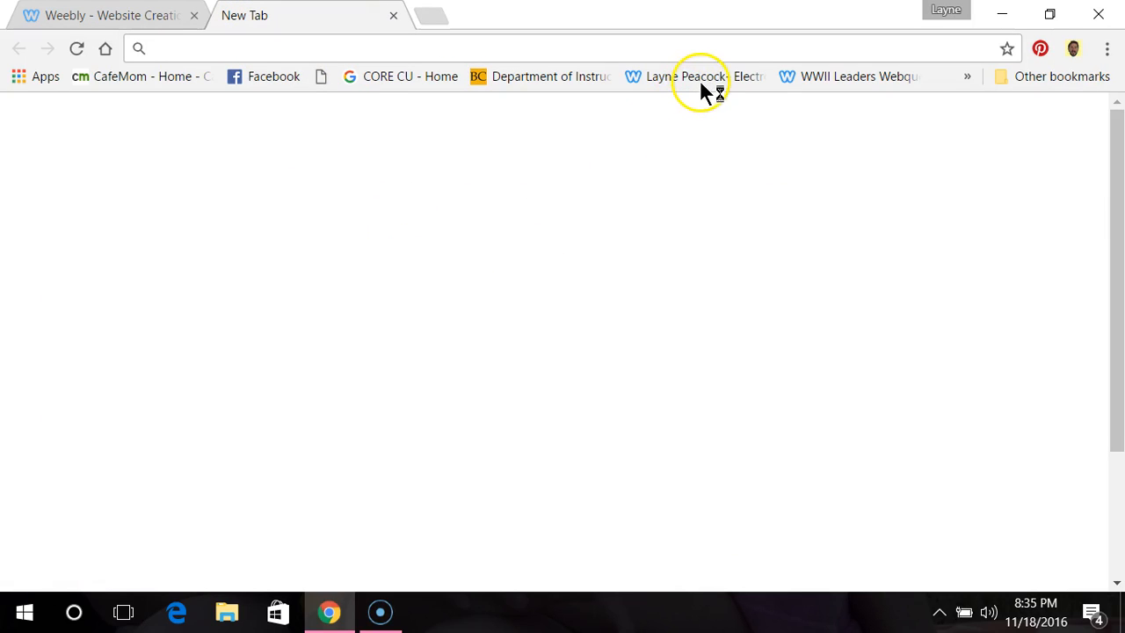
pyautogui.click(703, 77)
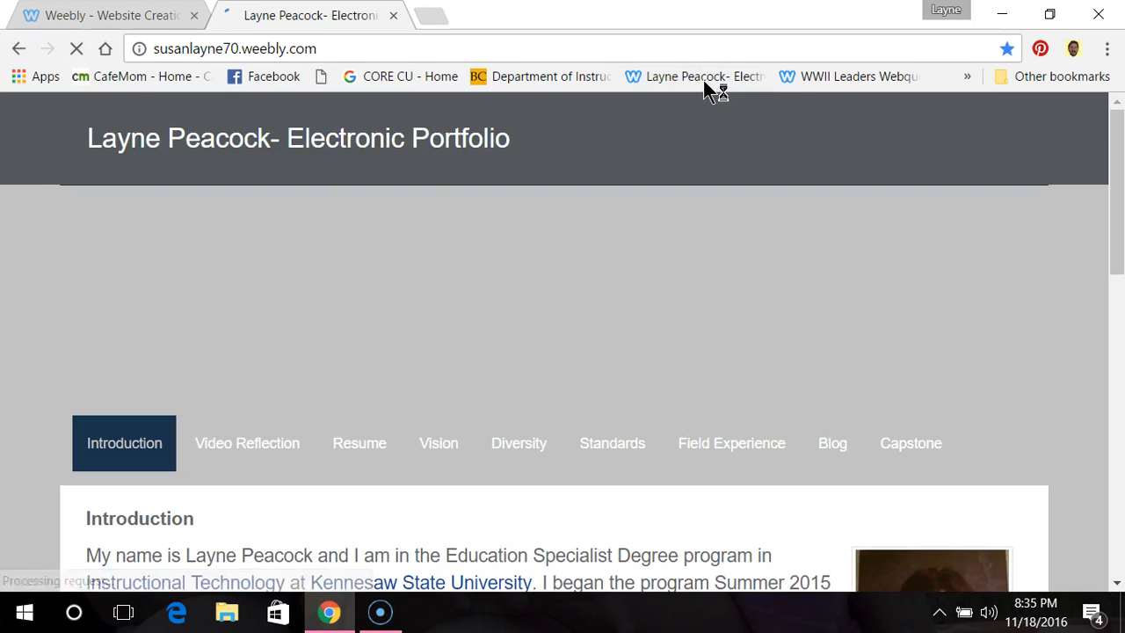
pyautogui.click(844, 78)
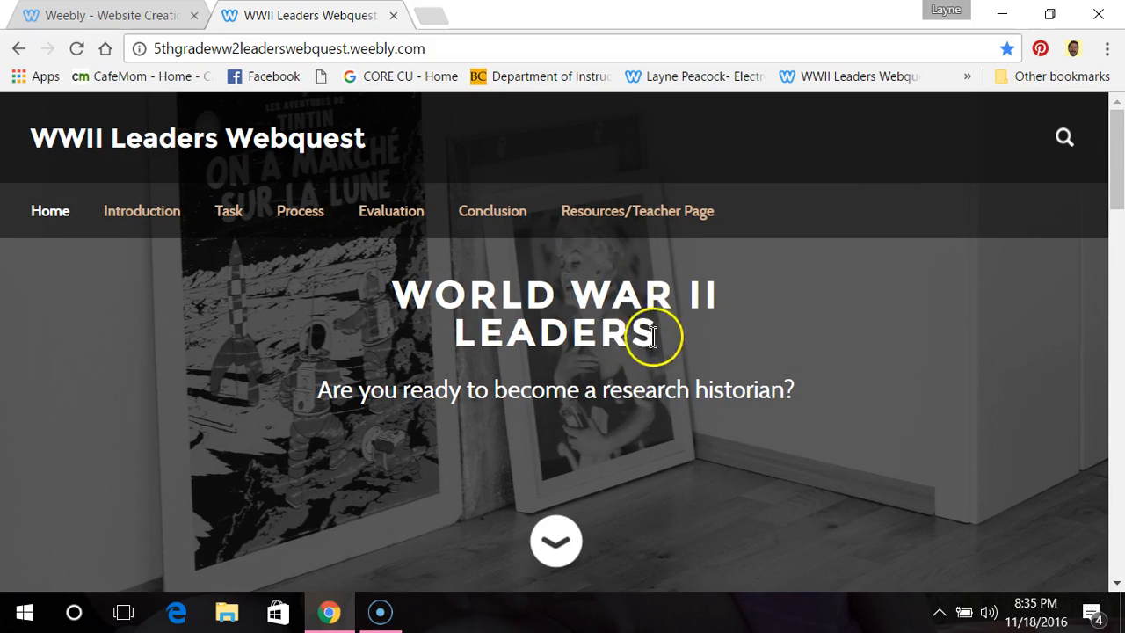
pyautogui.scroll(-2, 771, 396)
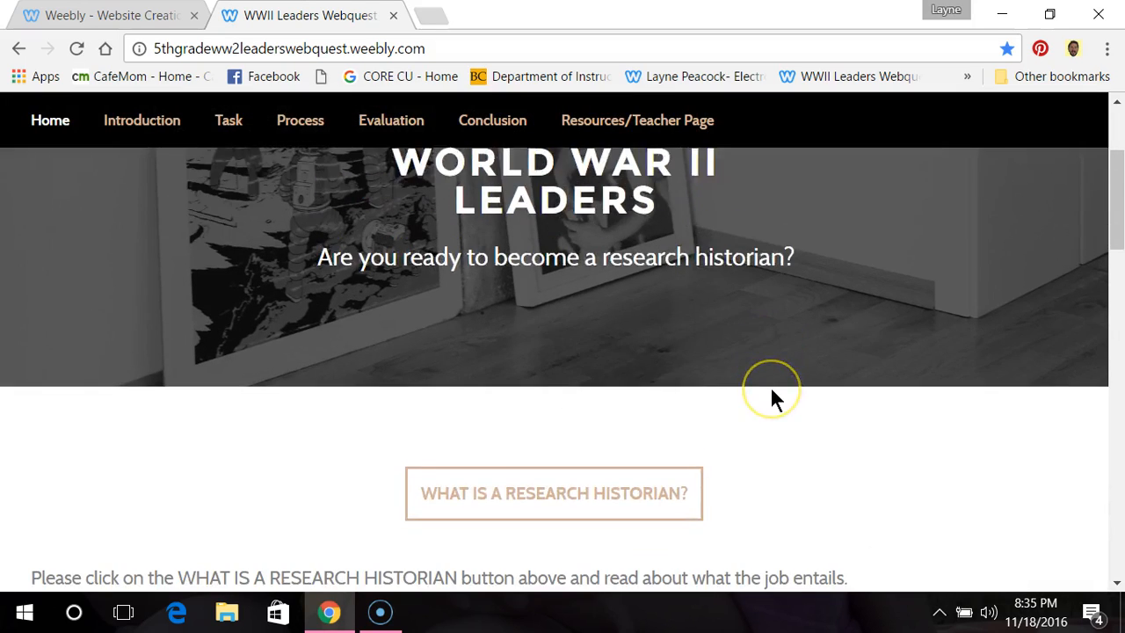
pyautogui.scroll(-3, 774, 400)
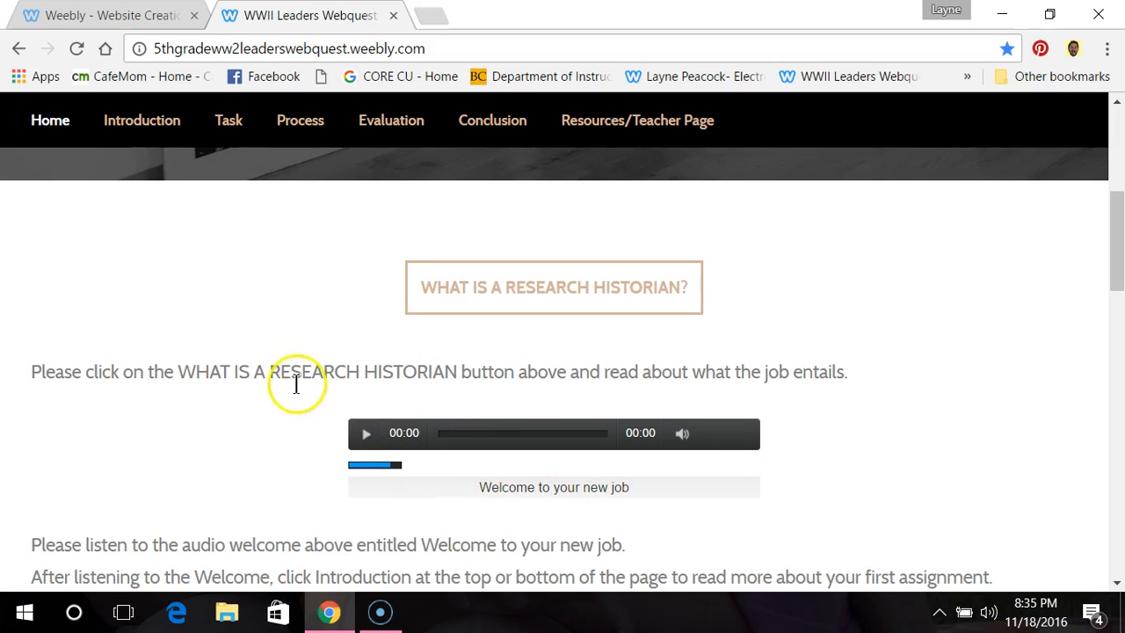
pyautogui.scroll(-2, 190, 405)
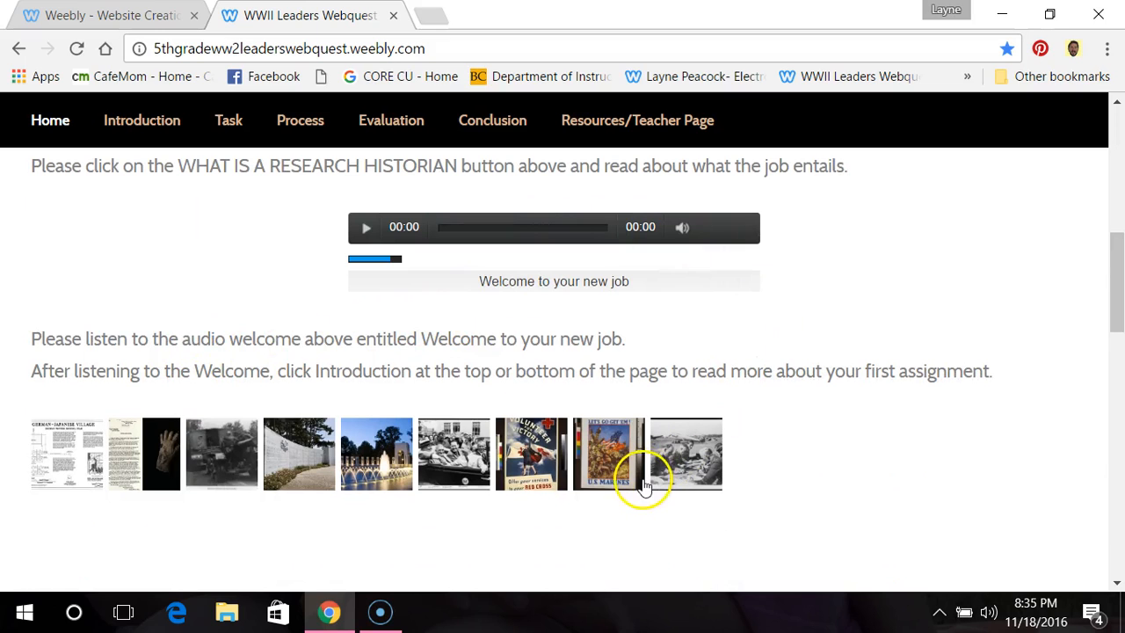
# Step: Return to the Weebly editor and look over the page list, the theme options and the store overview
pyautogui.click(144, 21)
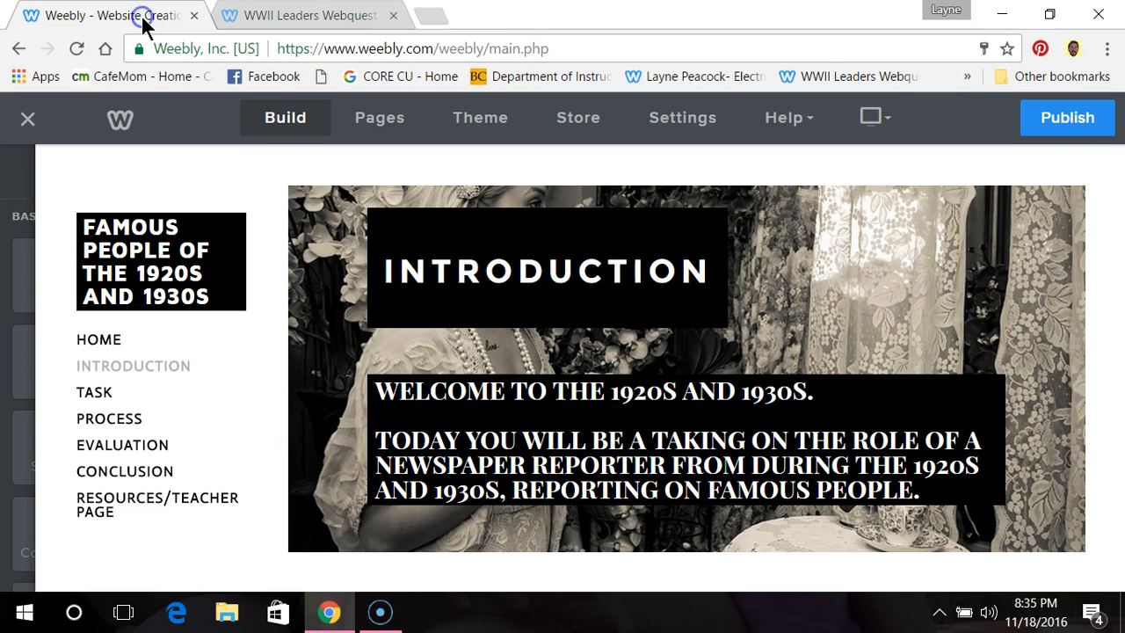
pyautogui.click(112, 263)
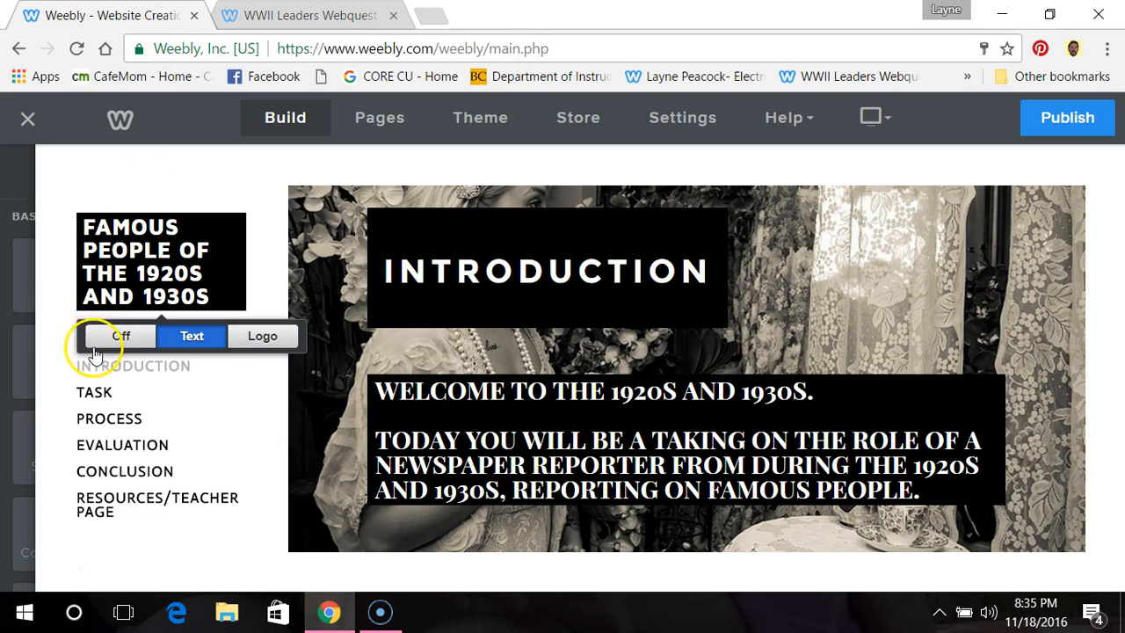
pyautogui.moveTo(21, 315)
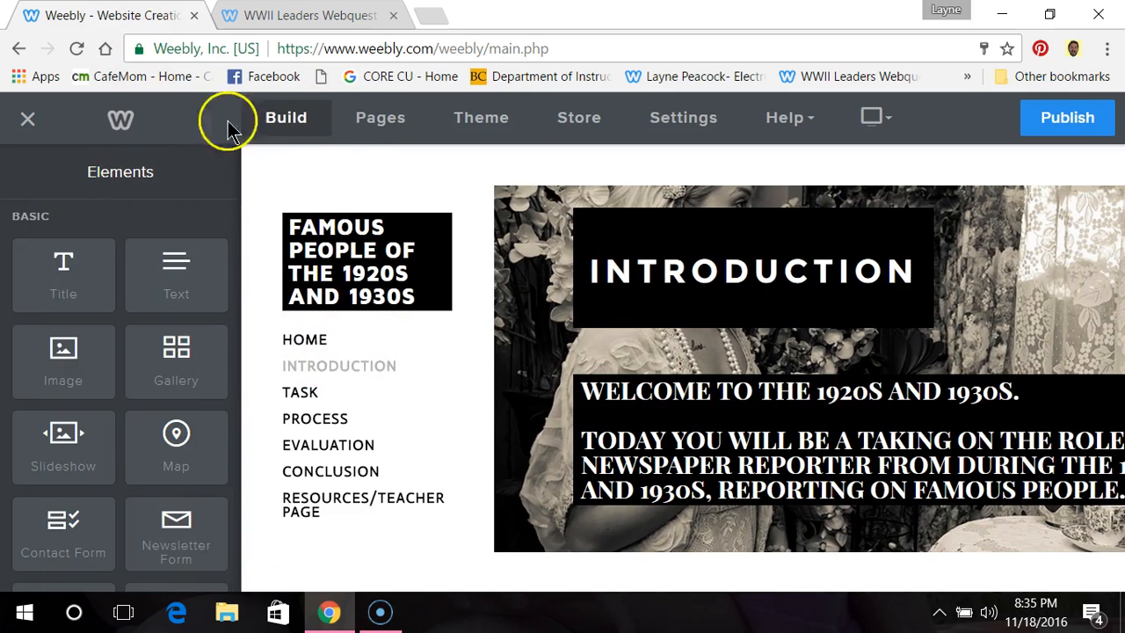
pyautogui.click(373, 122)
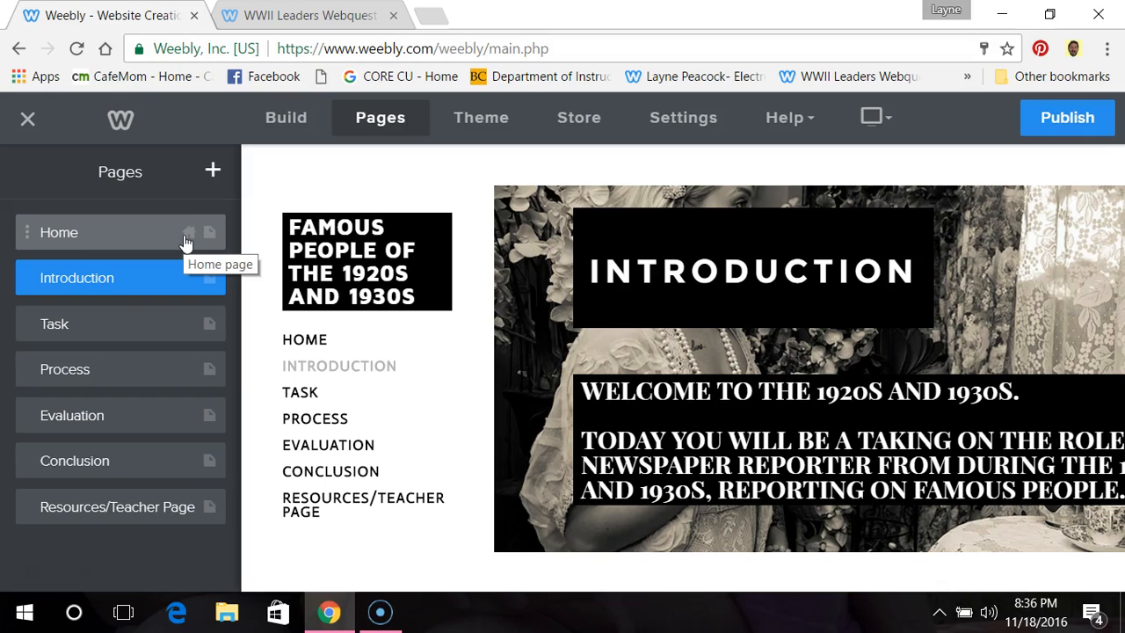
pyautogui.click(476, 123)
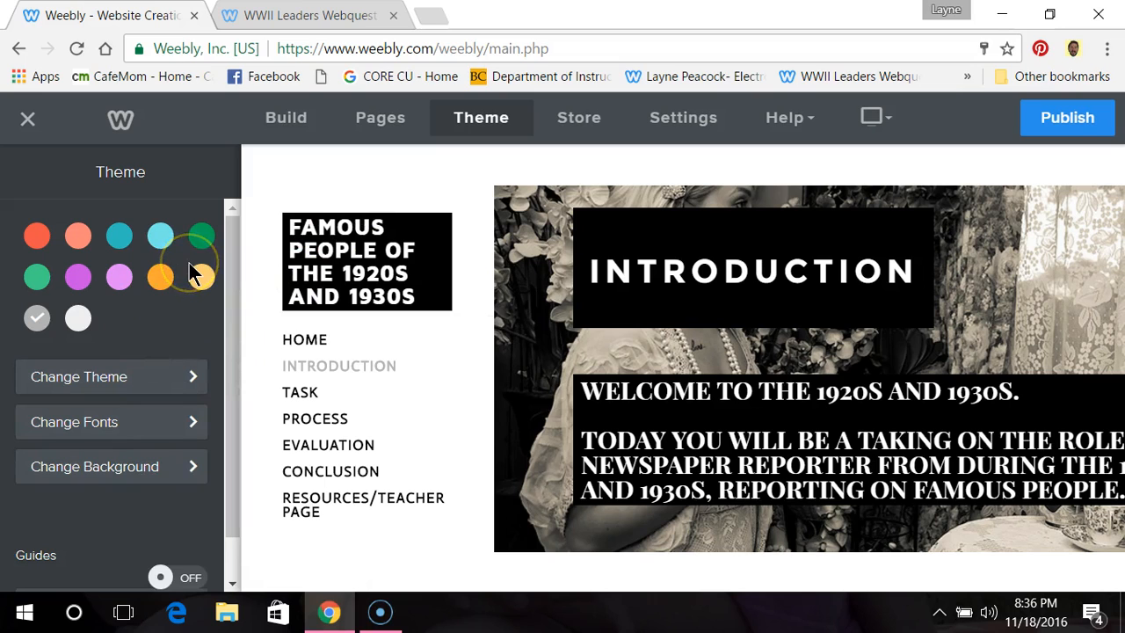
pyautogui.click(576, 123)
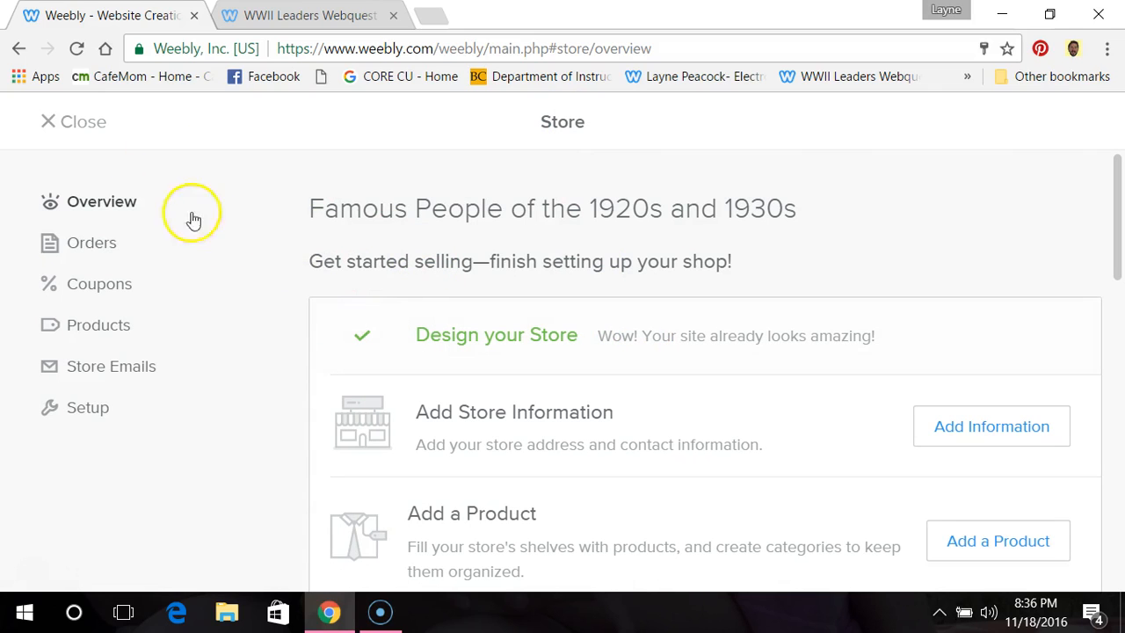
# Step: Leave the store overview and look over the site's general settings, from the site address to the title and SSL sections
pyautogui.click(66, 124)
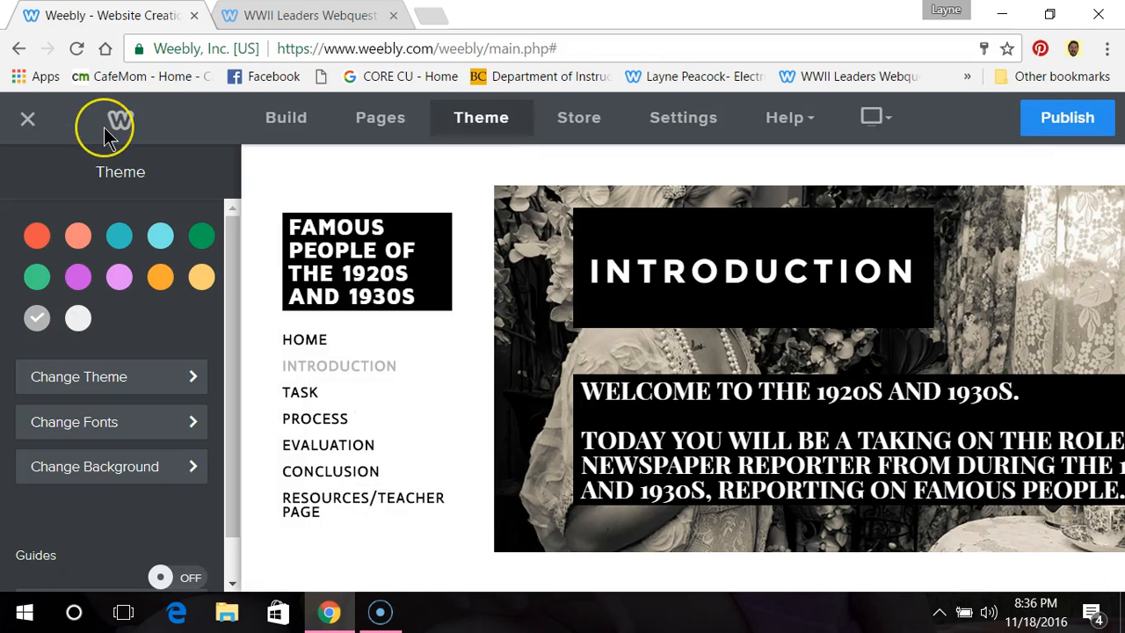
pyautogui.click(677, 121)
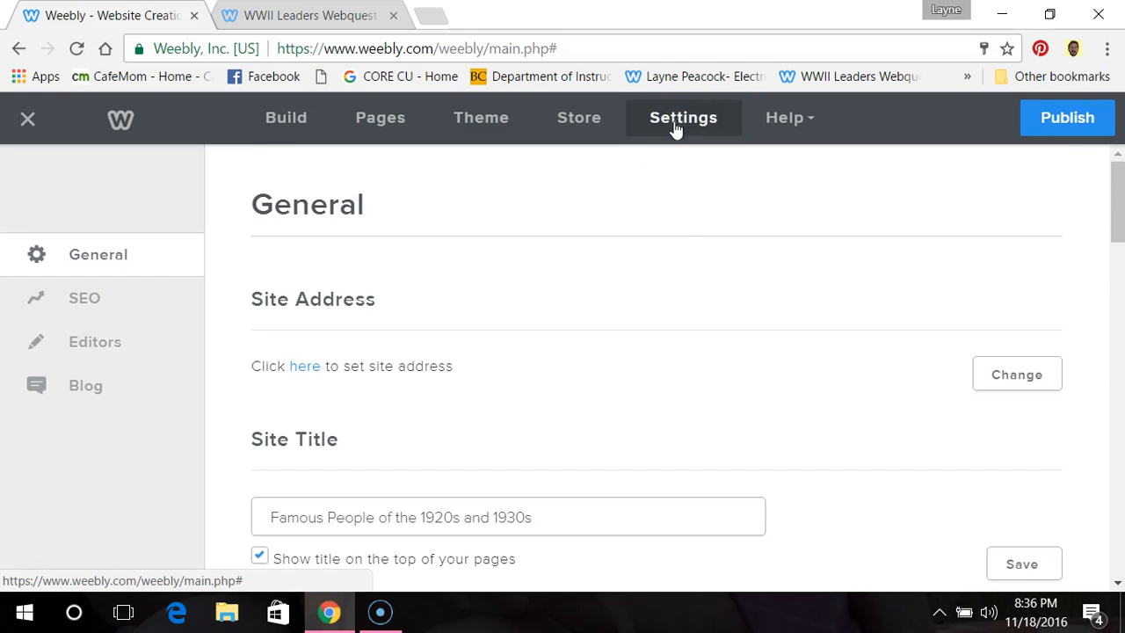
pyautogui.scroll(-2, 659, 262)
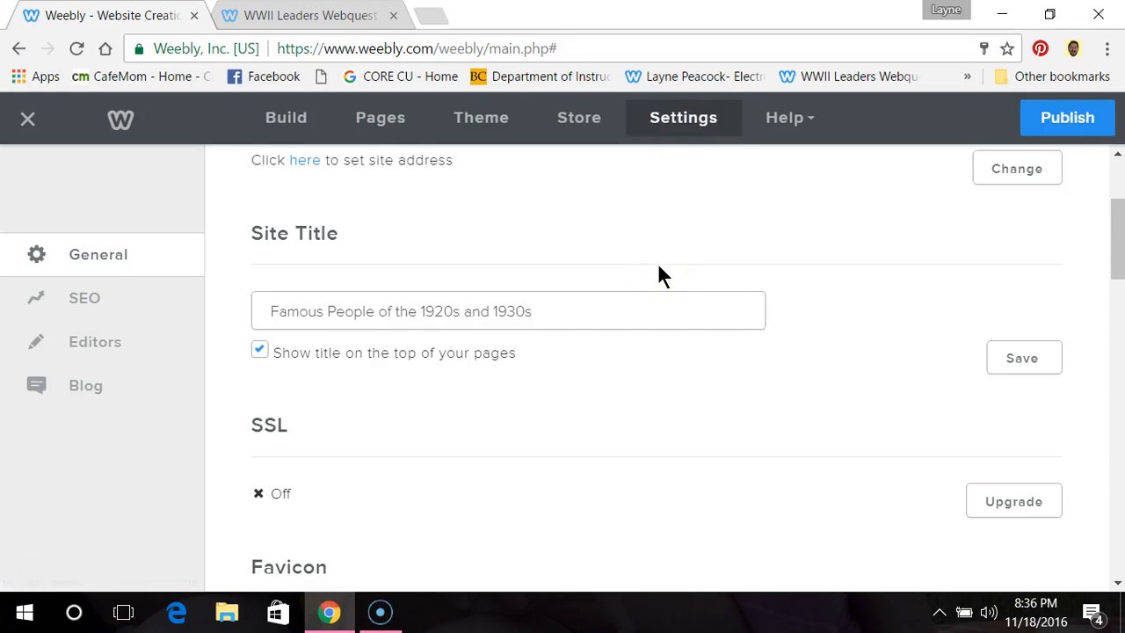
pyautogui.scroll(2, 661, 276)
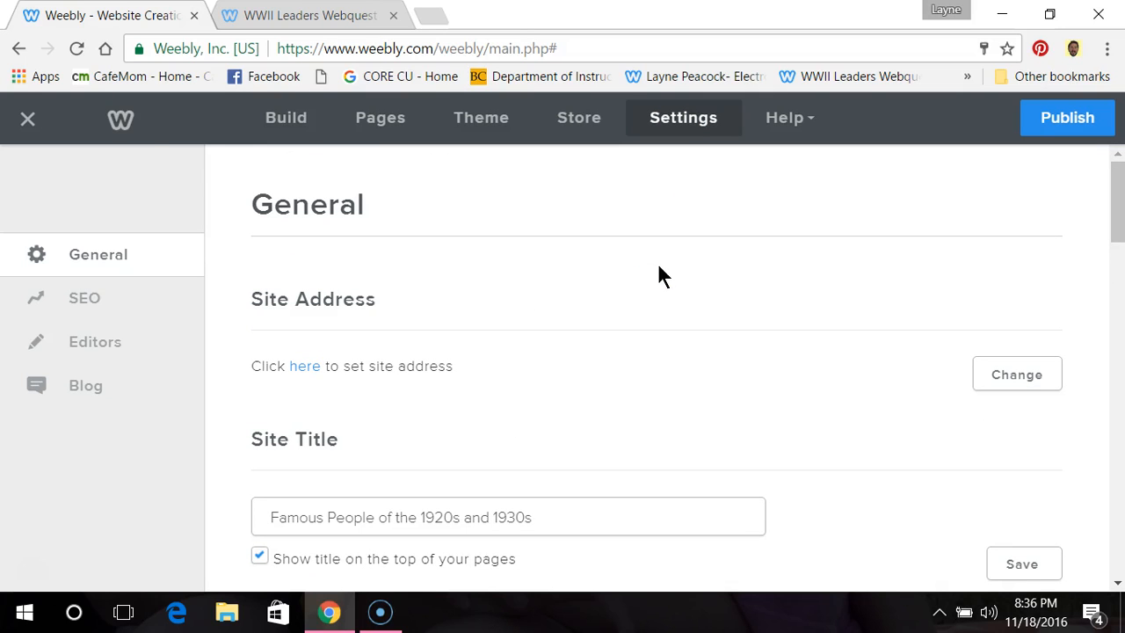
# Step: Open the Task page and add a title element at the start of its content reading "TASK"
pyautogui.click(374, 125)
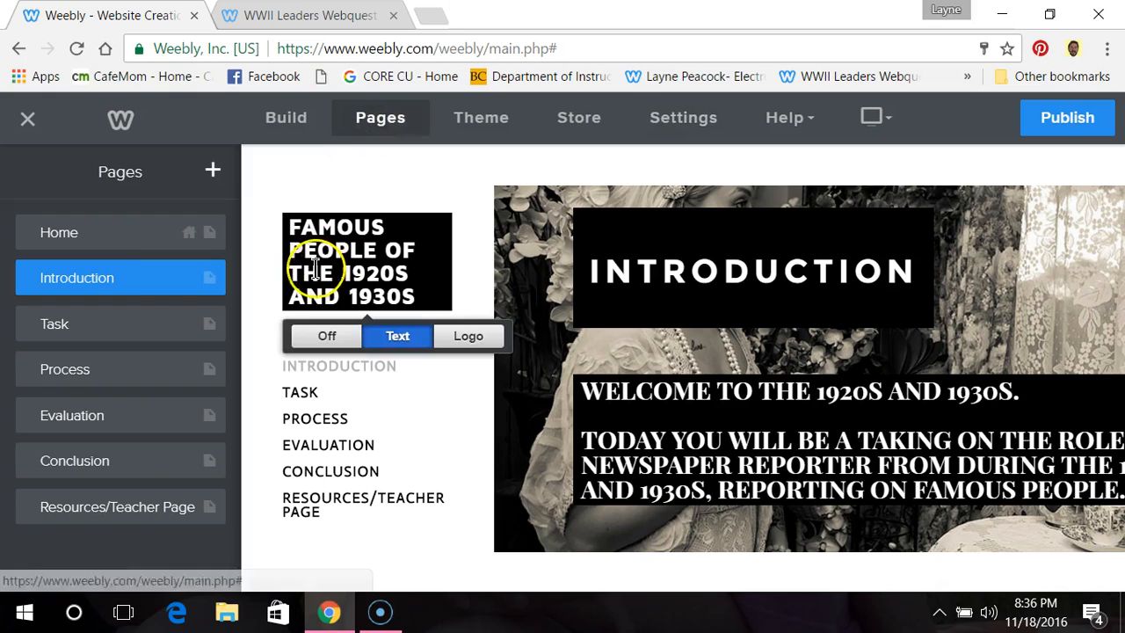
pyautogui.click(96, 326)
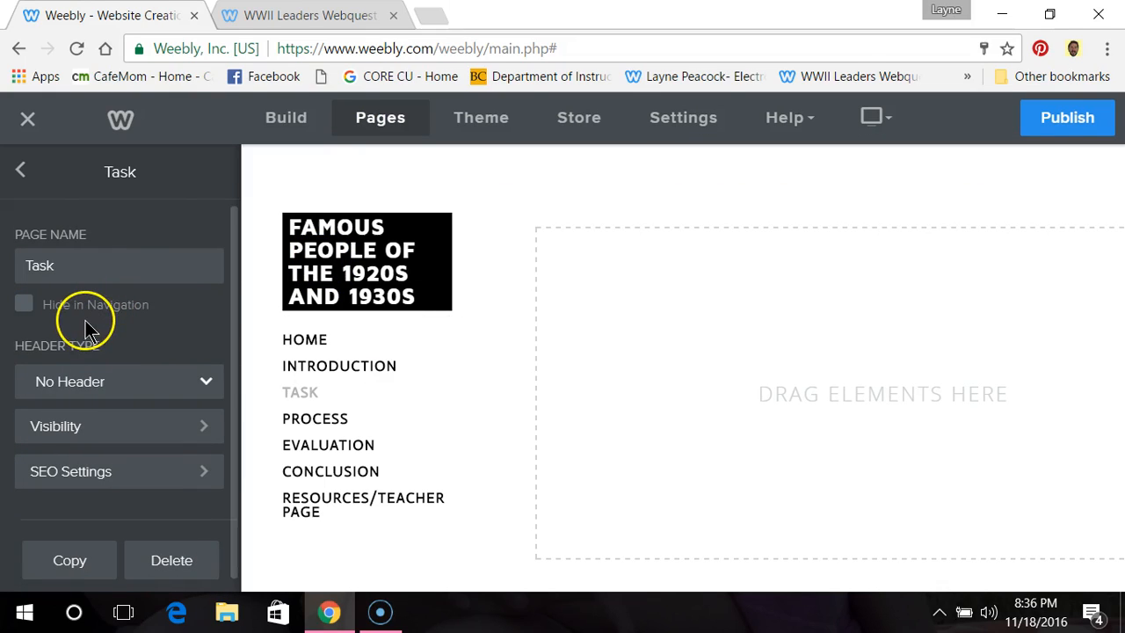
pyautogui.click(282, 121)
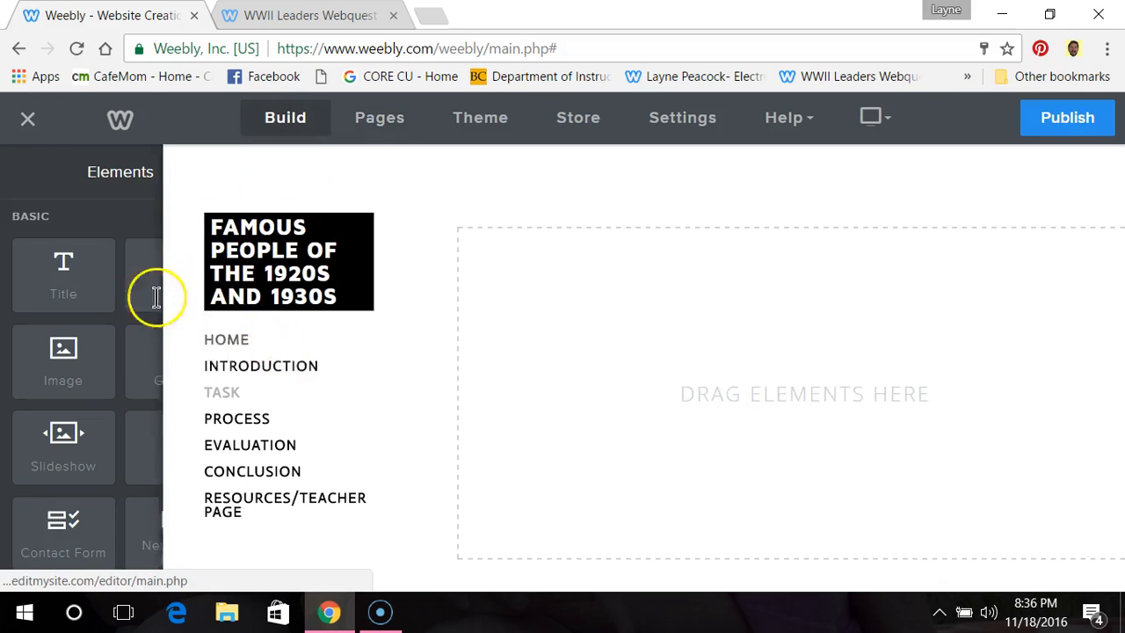
pyautogui.moveTo(55, 259); pyautogui.dragTo(682, 269)
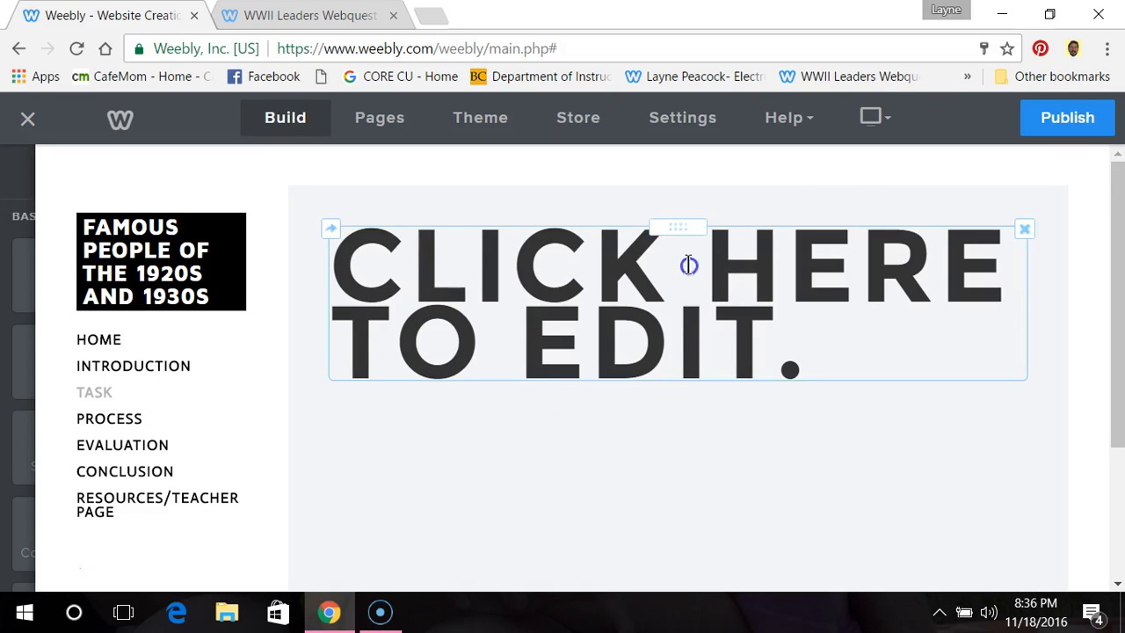
pyautogui.click(687, 265)
pyautogui.write('TASK')
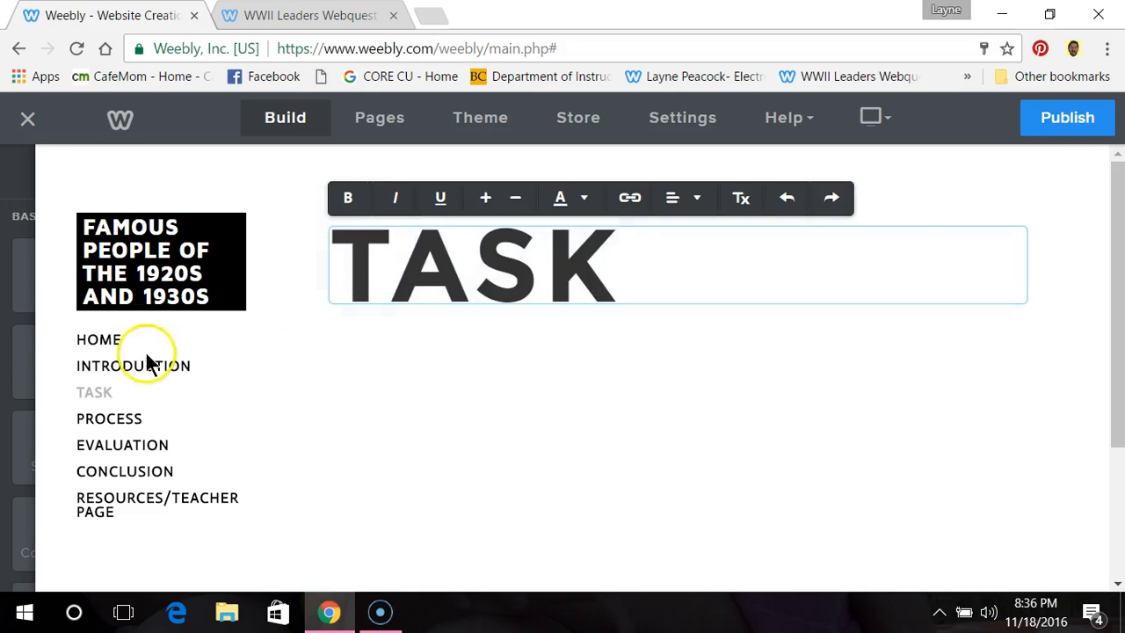
# Step: Add a text block under the Task title beginning "Your task in this webquest is to research famous people from the 1920s and 1930s"
pyautogui.moveTo(8, 339)
pyautogui.moveTo(148, 292); pyautogui.dragTo(542, 404)
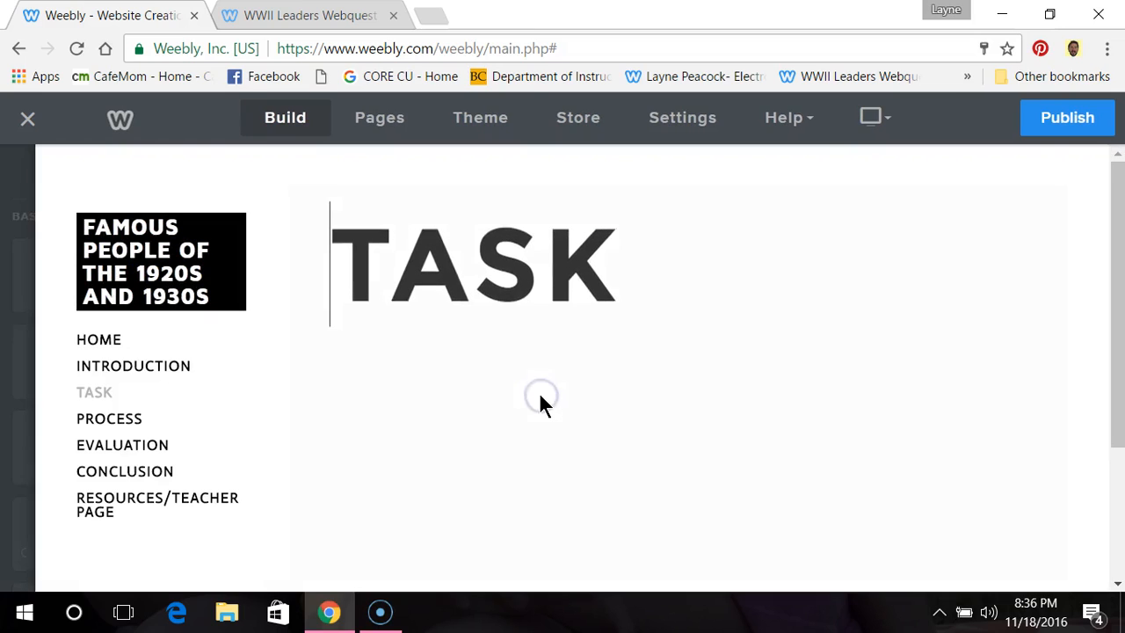
pyautogui.click(446, 422)
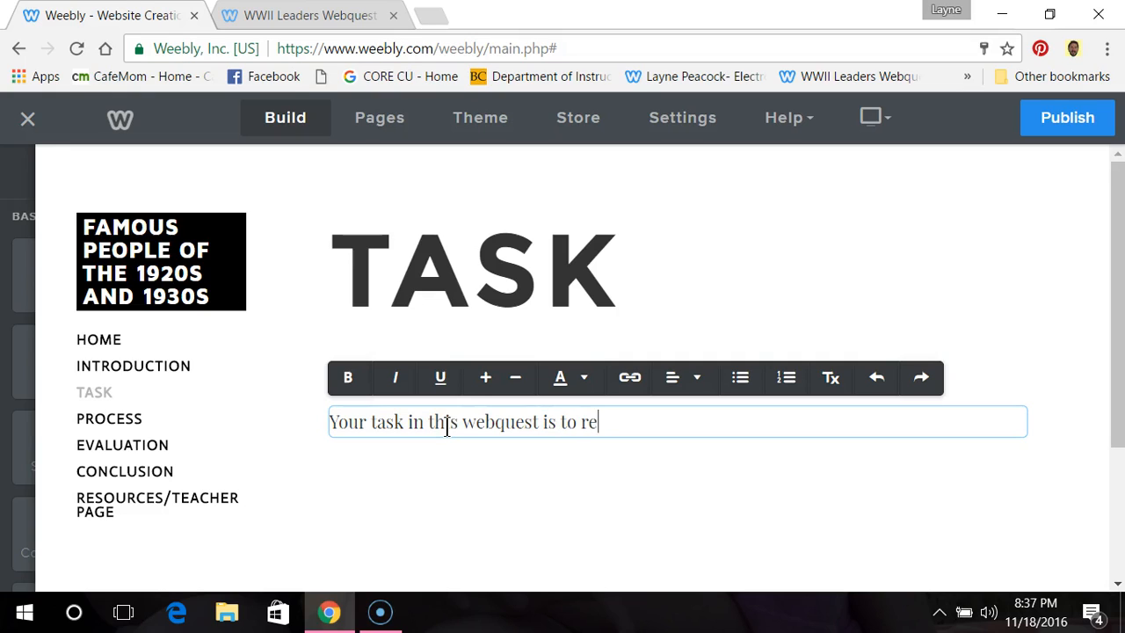
pyautogui.write('ys p')
pyautogui.press('BackSpace')
pyautogui.press('BackSpace')
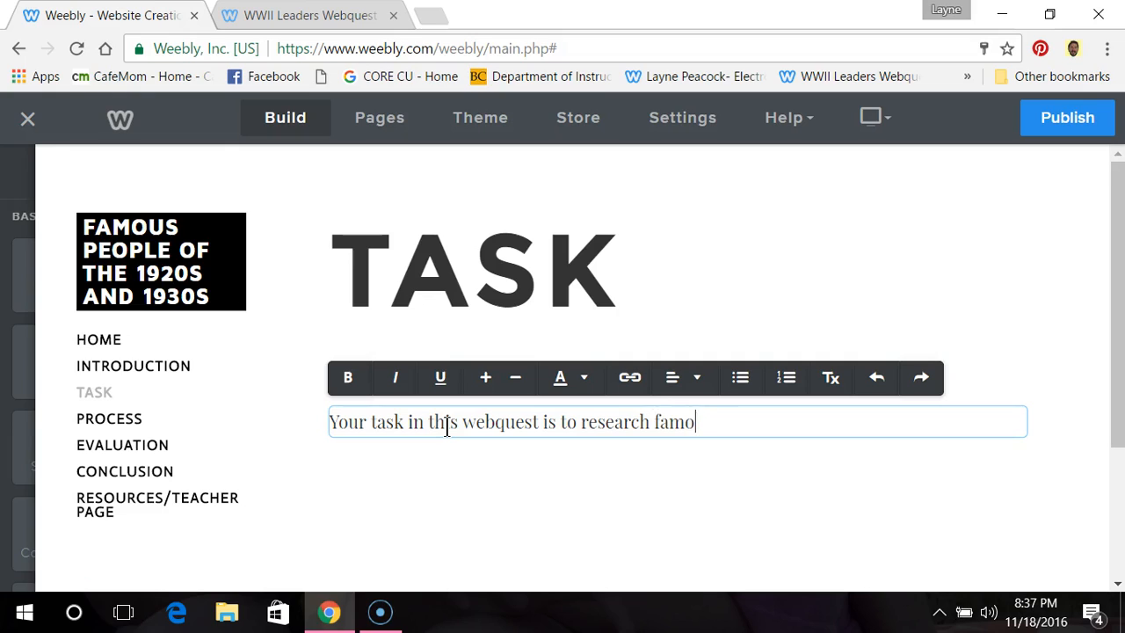
pyautogui.write('from the 1020s')
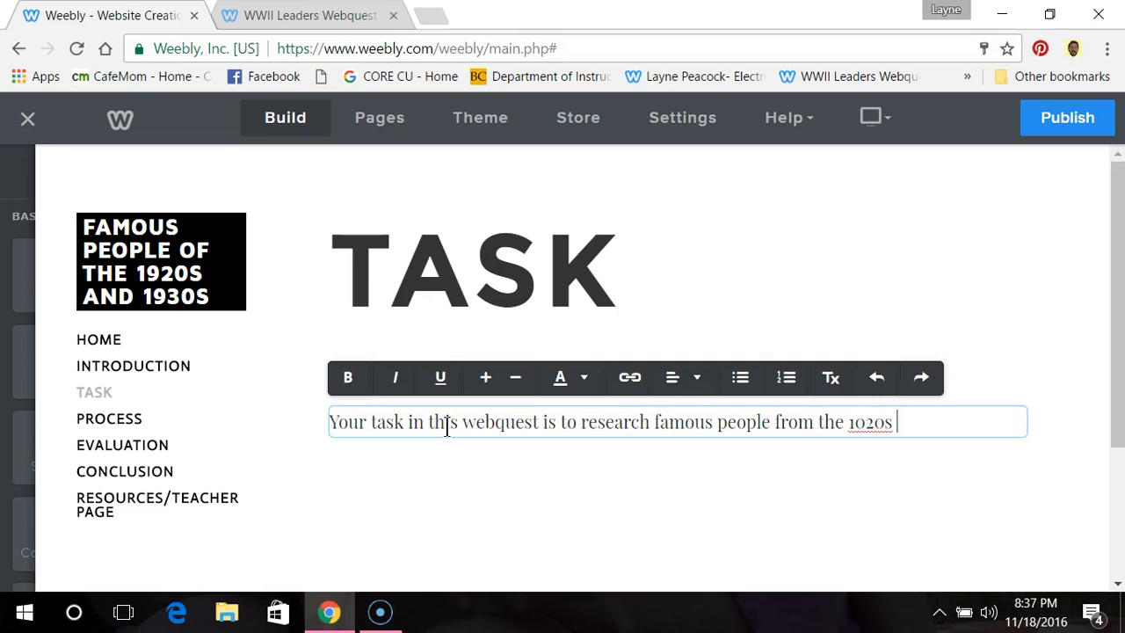
pyautogui.press('BackSpace')
pyautogui.press('BackSpace')
pyautogui.press('BackSpace')
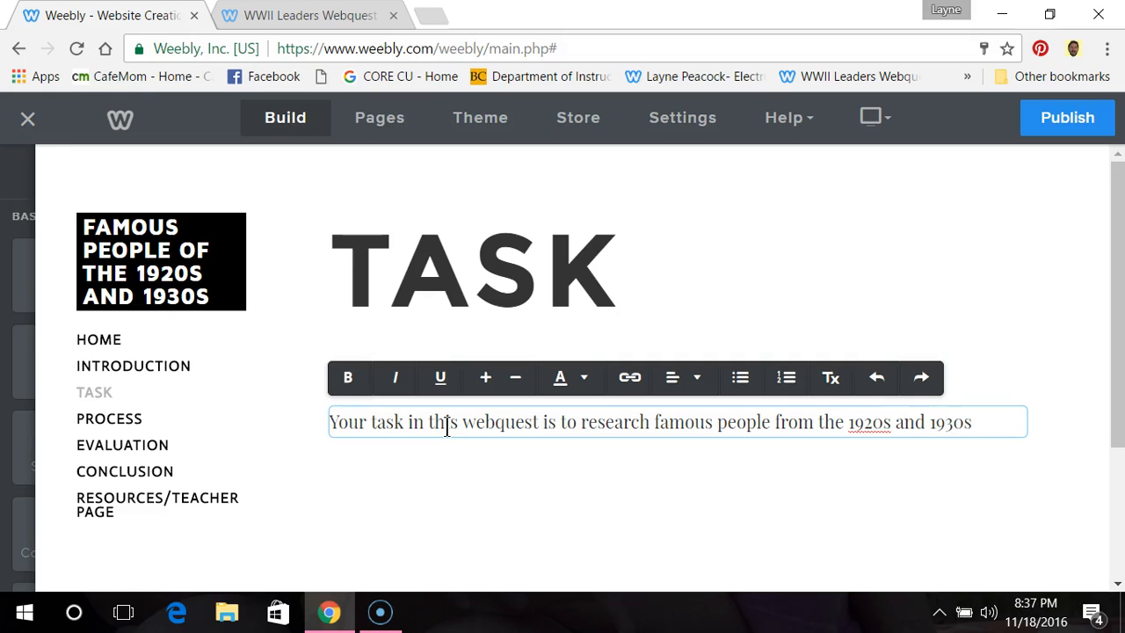
# Step: Complete the first sentence with ", so that you can write some newspaper articles about them." and leave a blank line after it
pyautogui.write('hat you ')
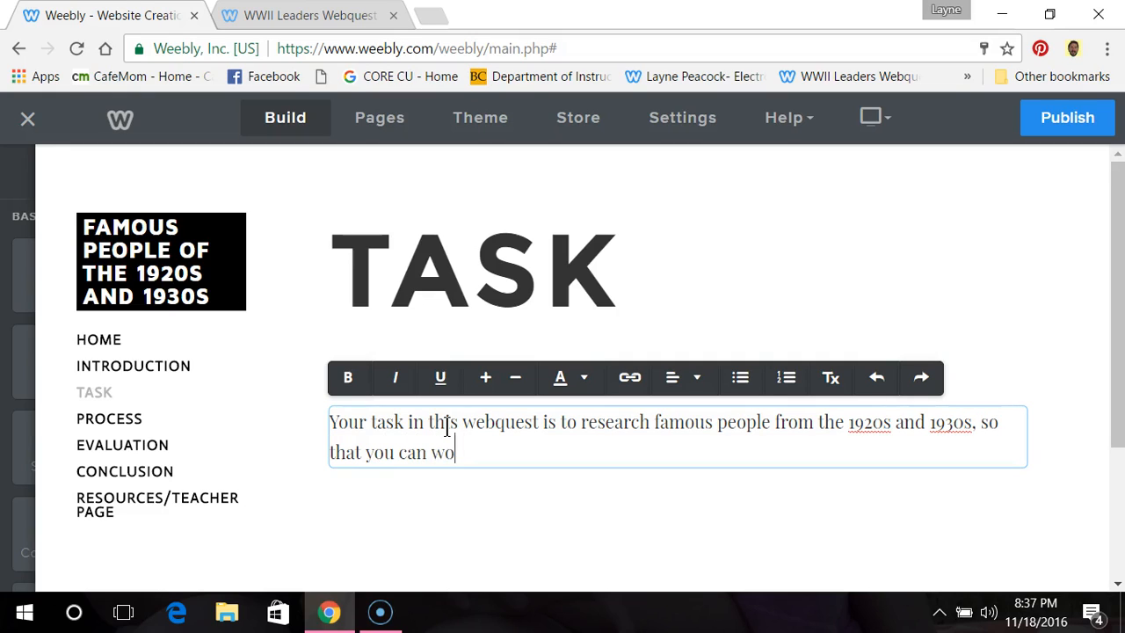
pyautogui.write('can write some newspaper ')
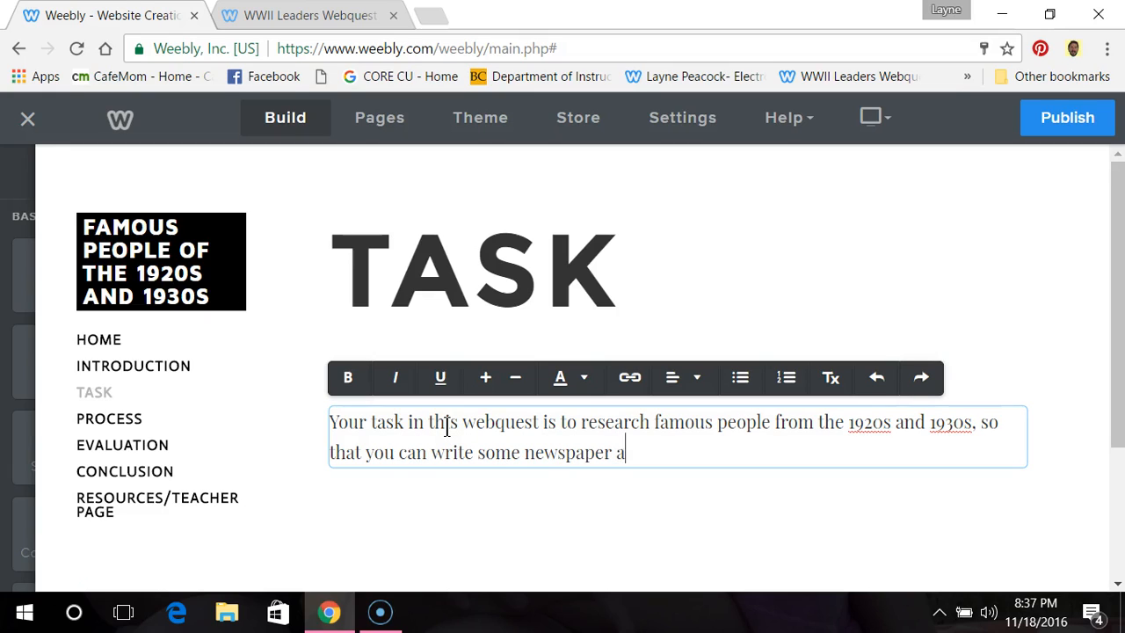
pyautogui.write('articles about them.')
pyautogui.press('Return')
pyautogui.press('Return')
# Step: Begin the second paragraph with "You will research what they are famous for and use that information to"
pyautogui.write('You will resea')
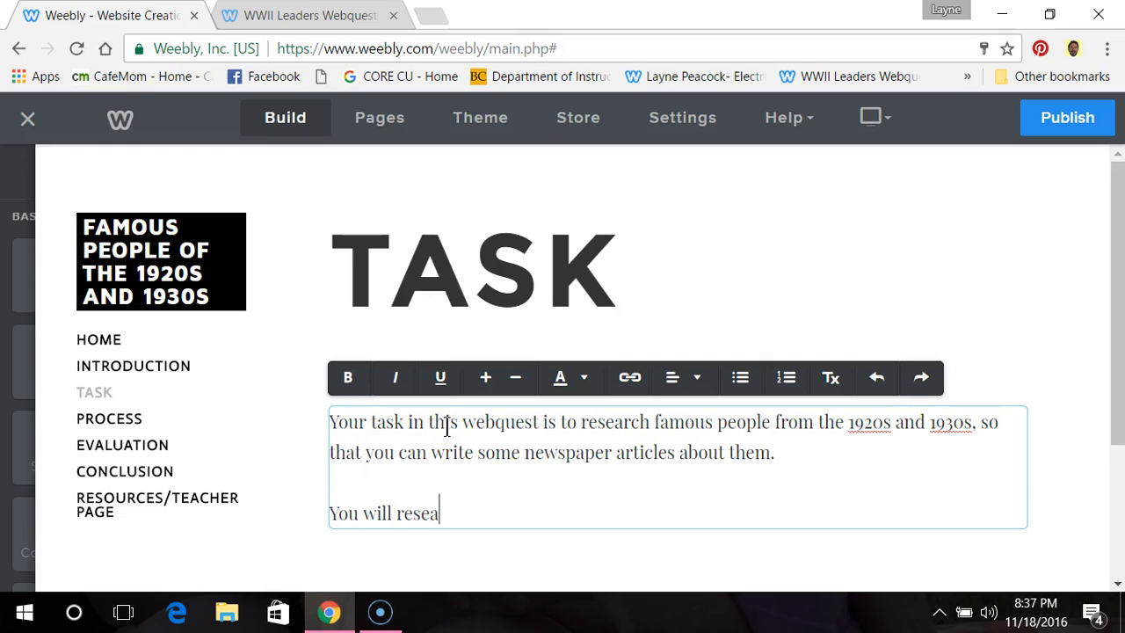
pyautogui.write('rch what they are famous for, and')
pyautogui.press('BackSpace')
pyautogui.press('BackSpace')
pyautogui.press('BackSpace')
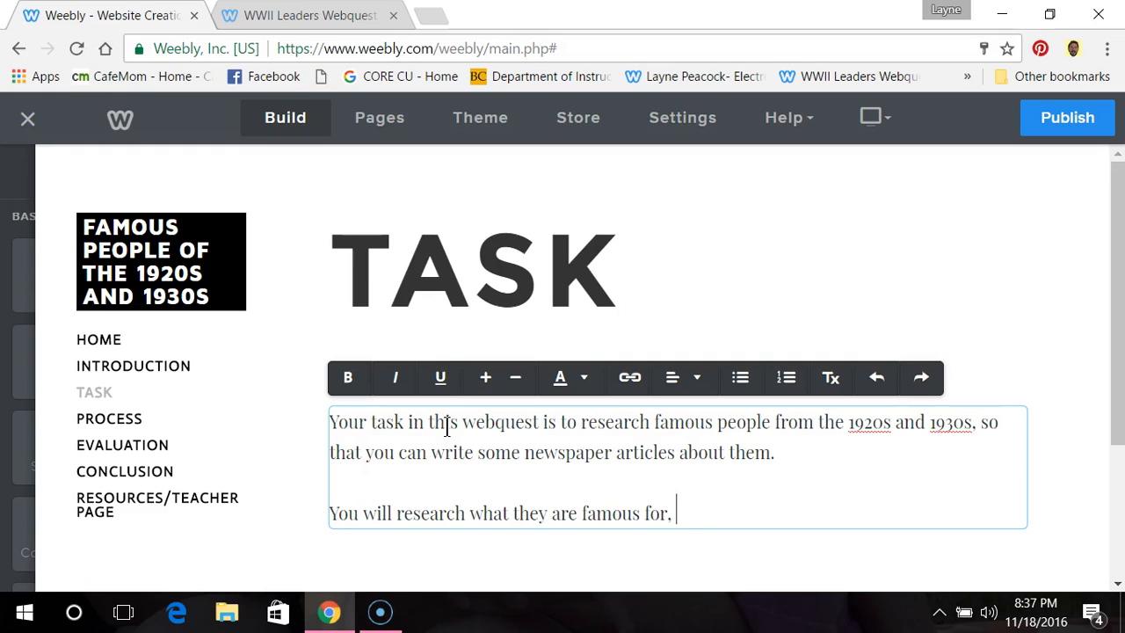
pyautogui.write('e that ')
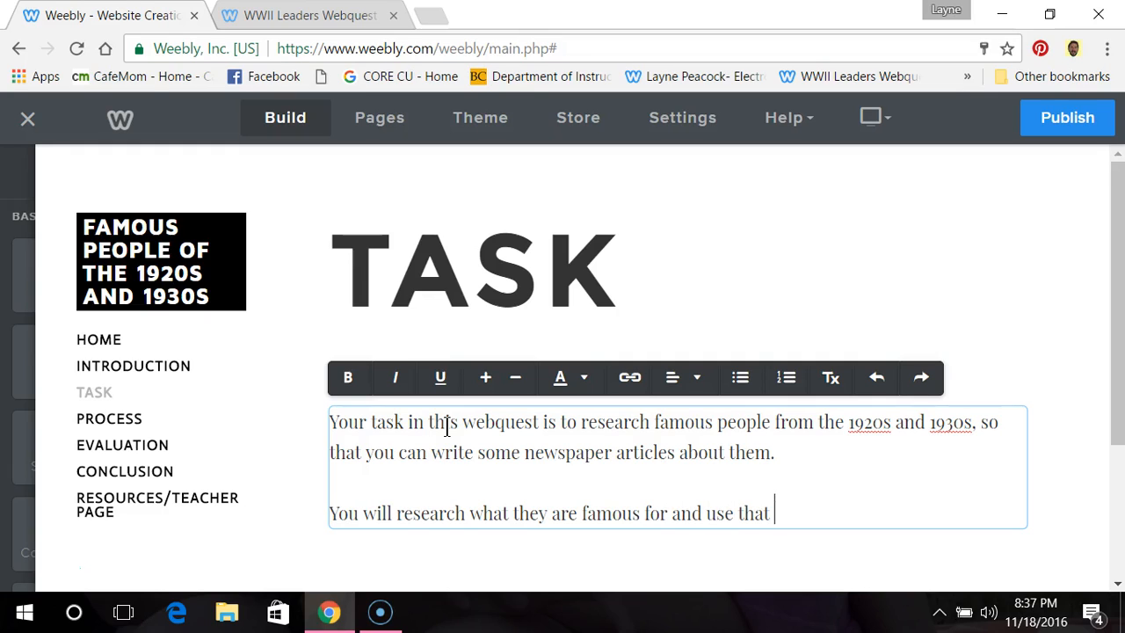
pyautogui.write('information to')
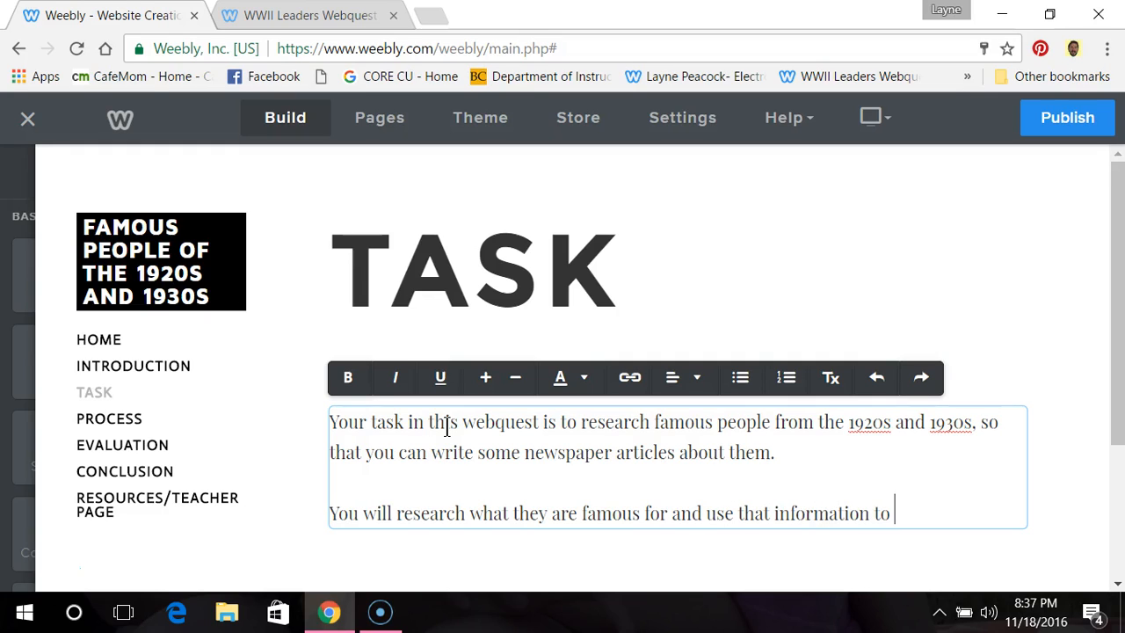
pyautogui.write(' create his')
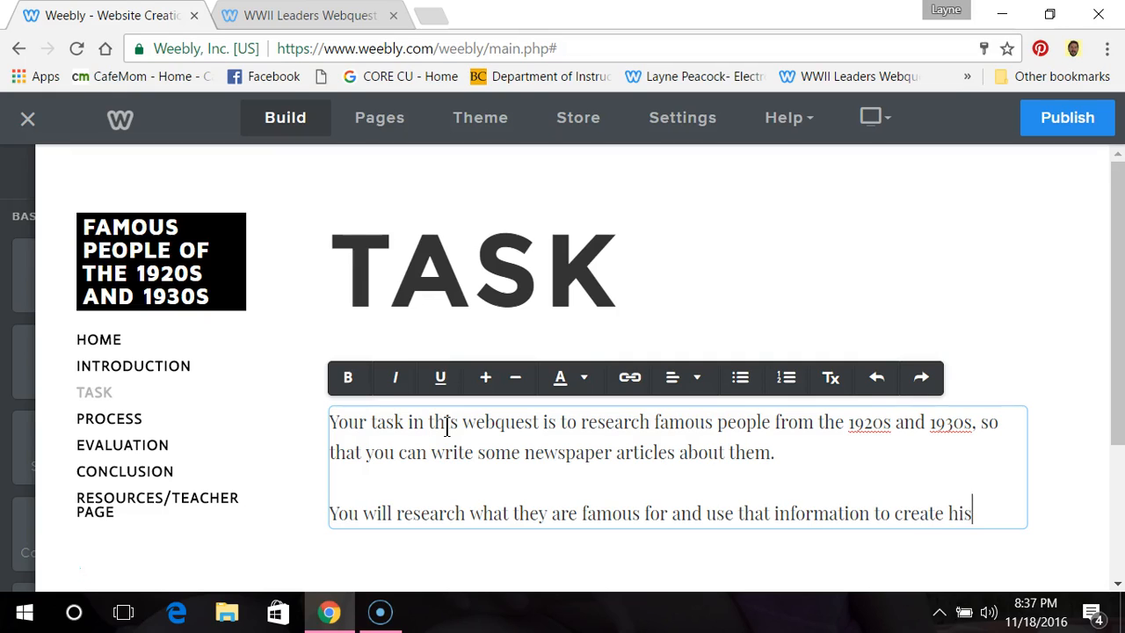
pyautogui.write('torical fiction')
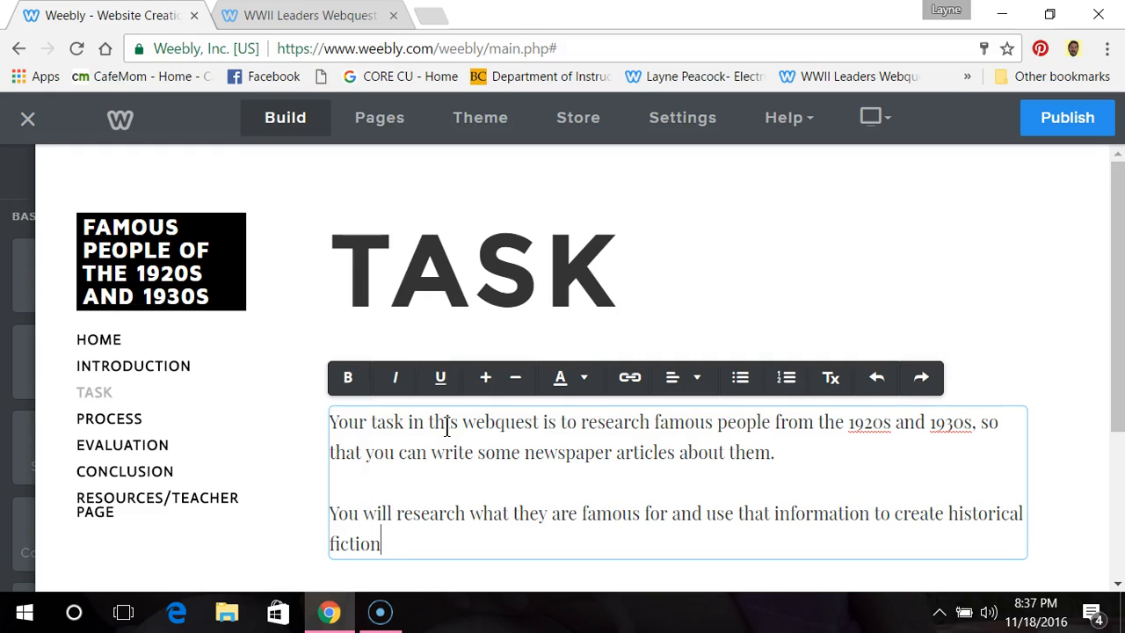
pyautogui.write(' newspap')
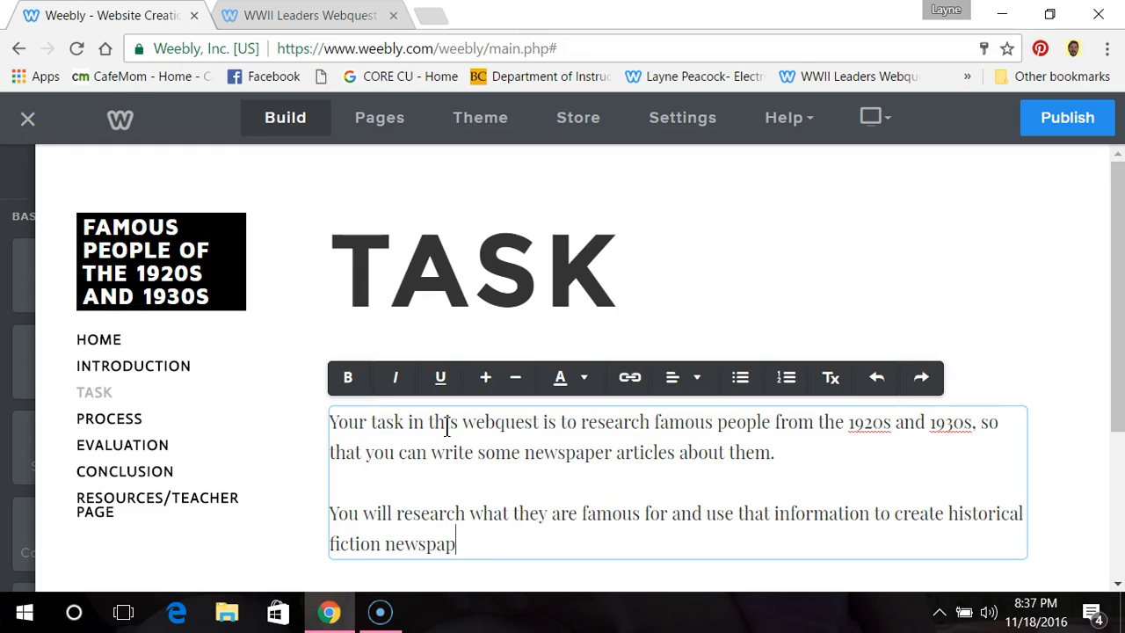
# Step: Finish the second paragraph with "create historical fiction newspaper articles about them."
pyautogui.write('er articles about them.')
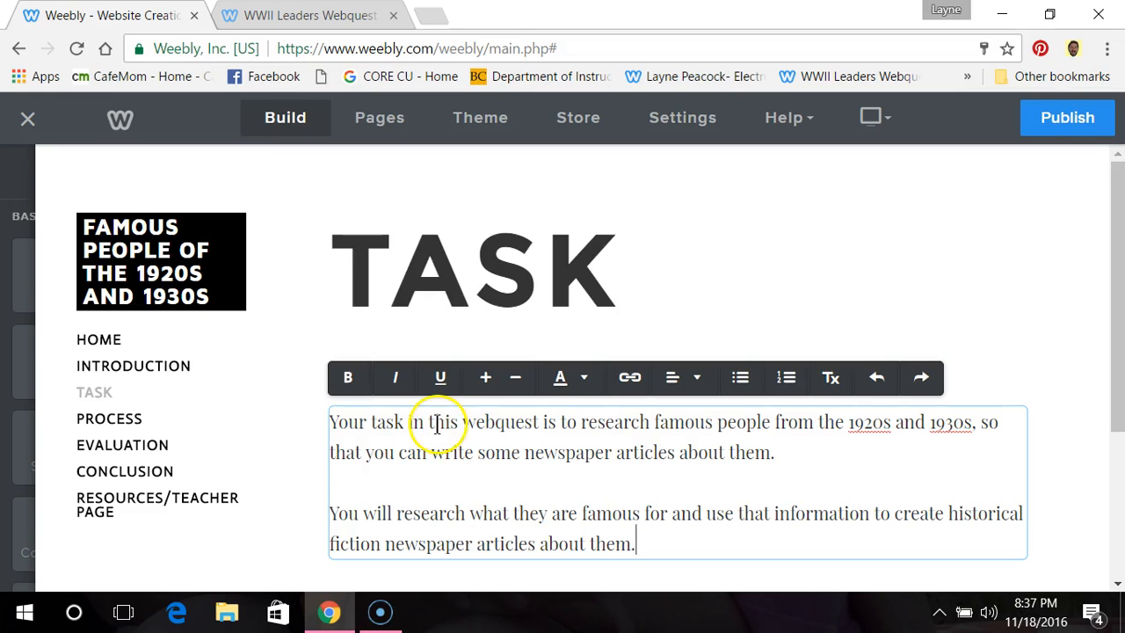
# Step: Look over the Task page's text, and display the Process page
pyautogui.scroll(-2, 458, 435)
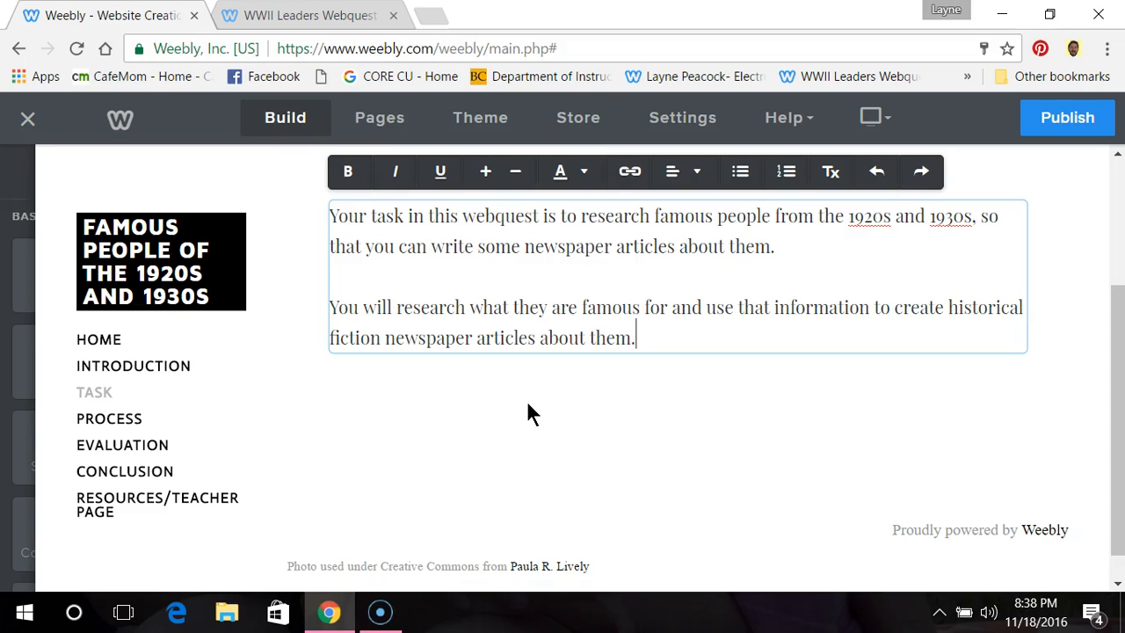
pyautogui.click(117, 420)
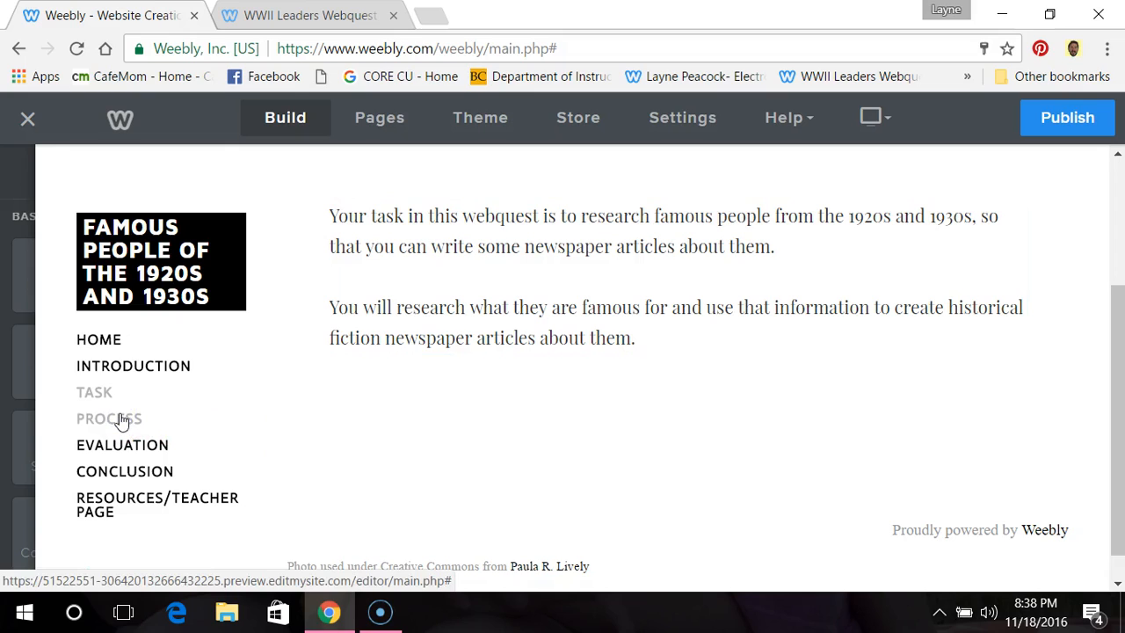
pyautogui.click(94, 426)
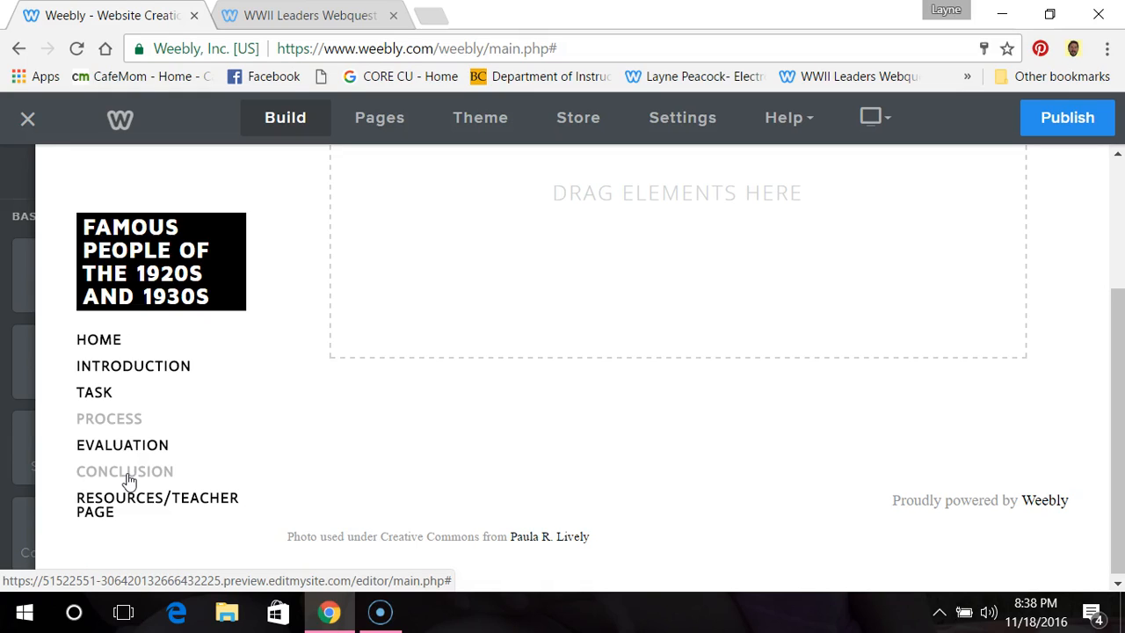
# Step: Open the Resources/Teacher Page and add a text block below its header image
pyautogui.click(134, 506)
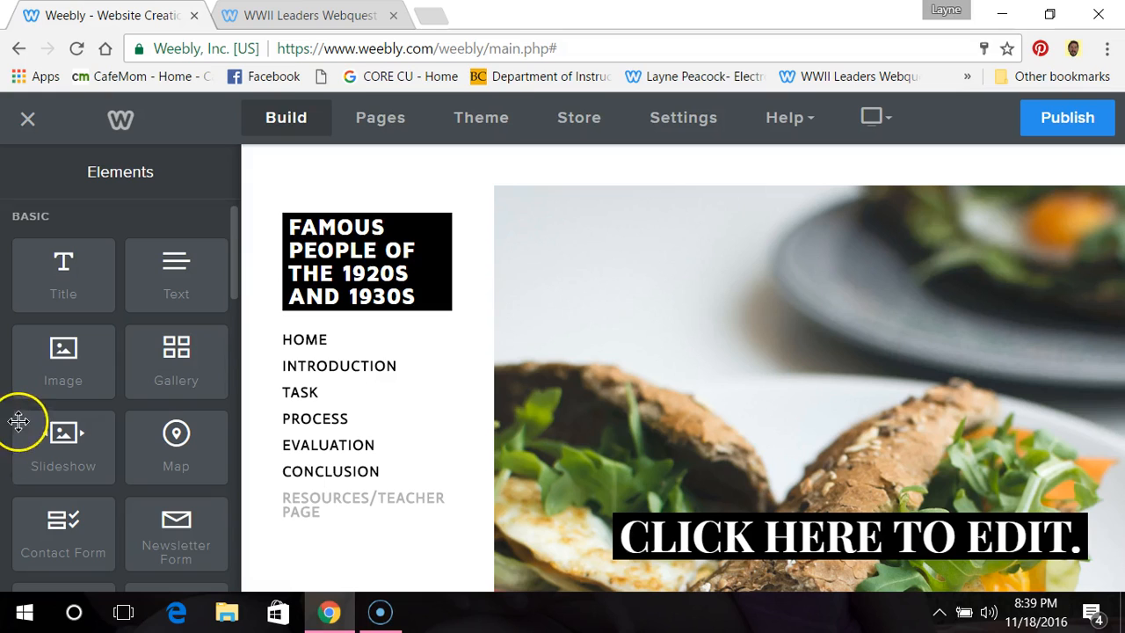
pyautogui.scroll(-5, 101, 455)
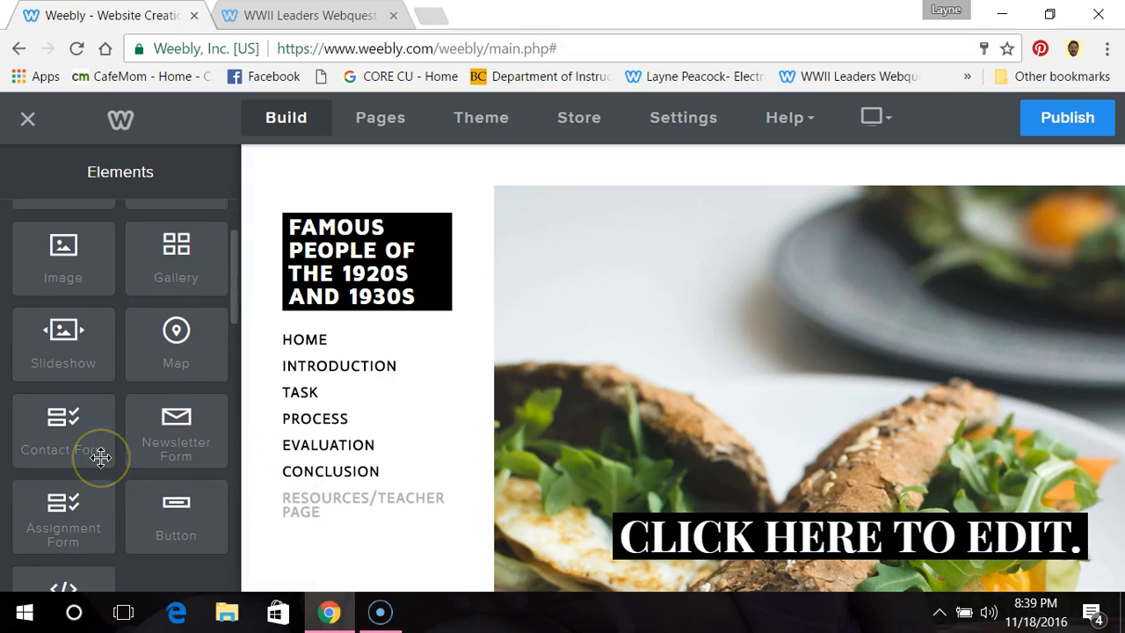
pyautogui.scroll(-1, 101, 457)
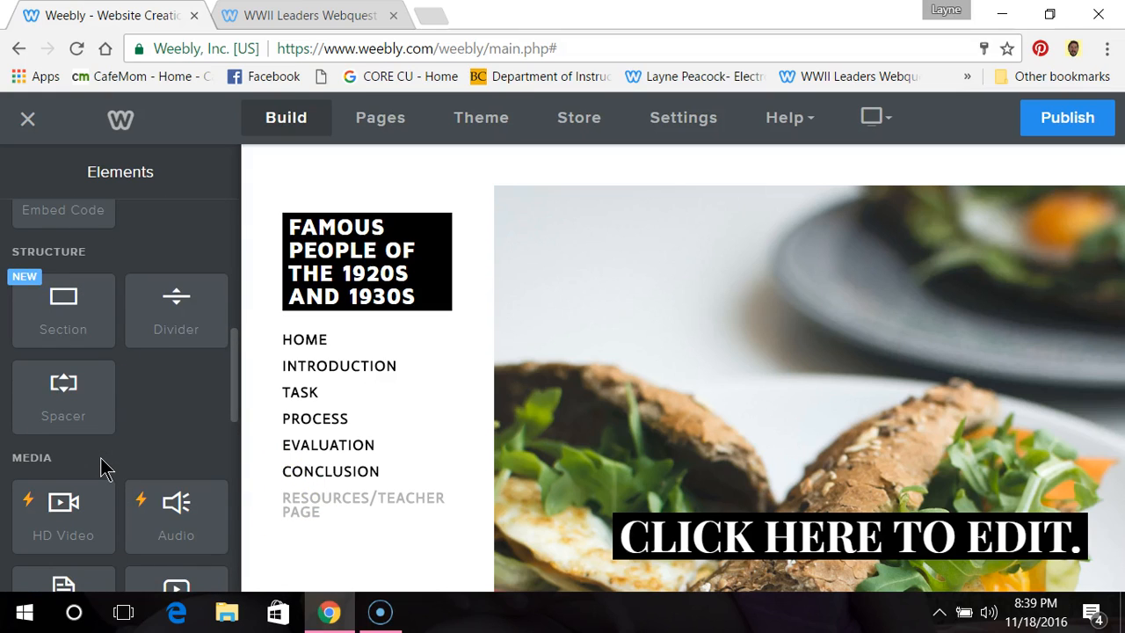
pyautogui.scroll(6, 100, 457)
pyautogui.moveTo(167, 304); pyautogui.dragTo(573, 261)
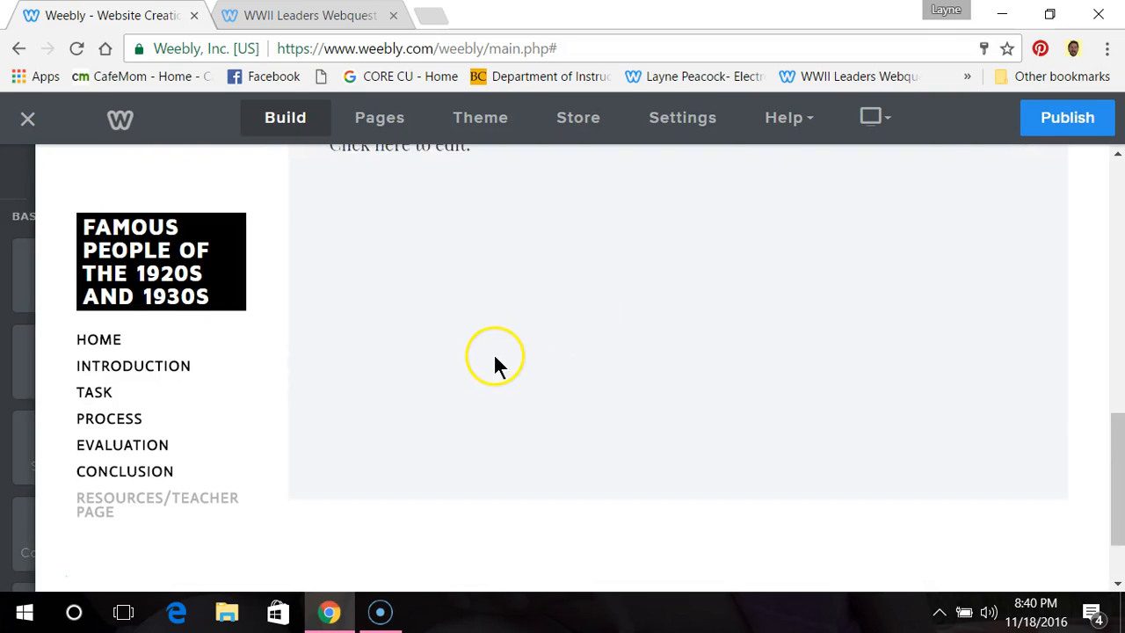
# Step: Replace the new text block's placeholder on the Resources/Teacher Page with "Blah blah blah"
pyautogui.click(490, 352)
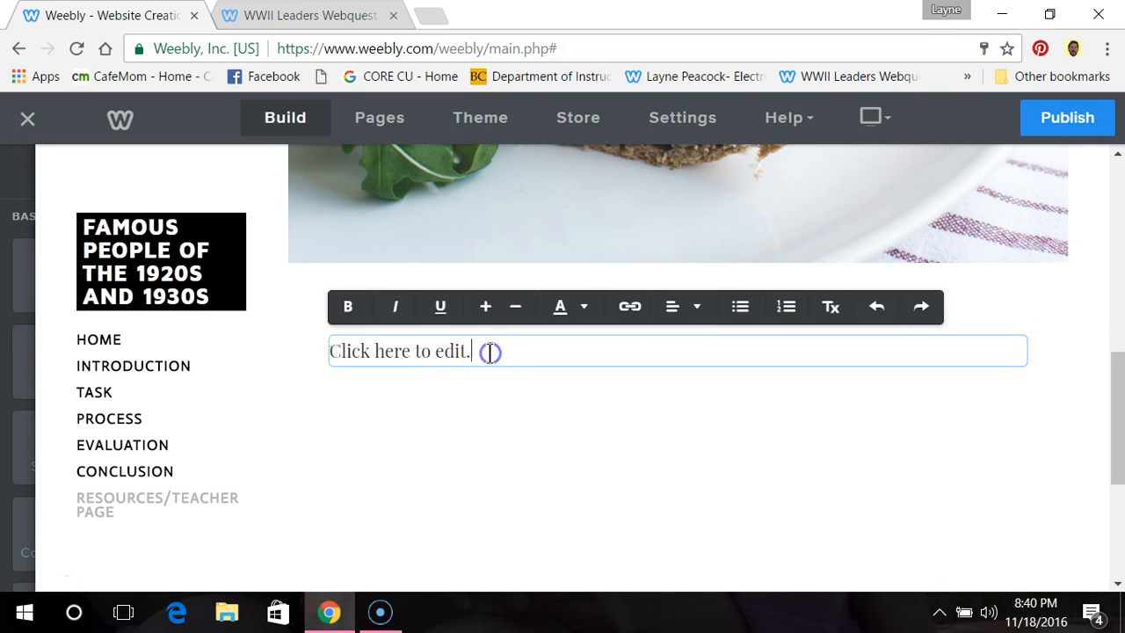
pyautogui.write('Blah ')
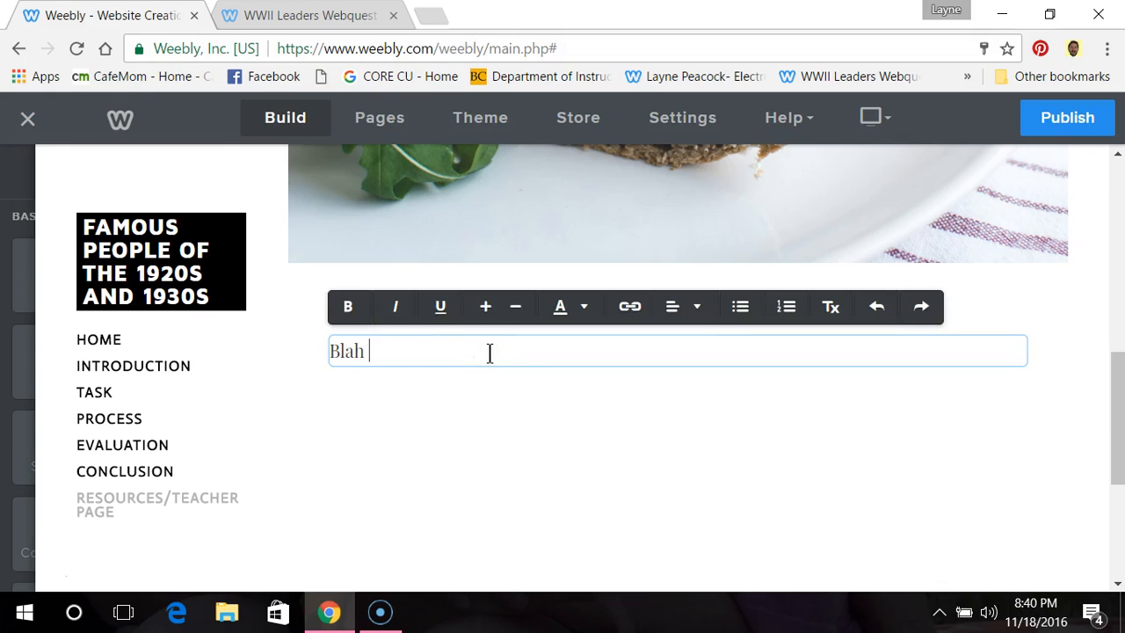
pyautogui.write('blah blagh')
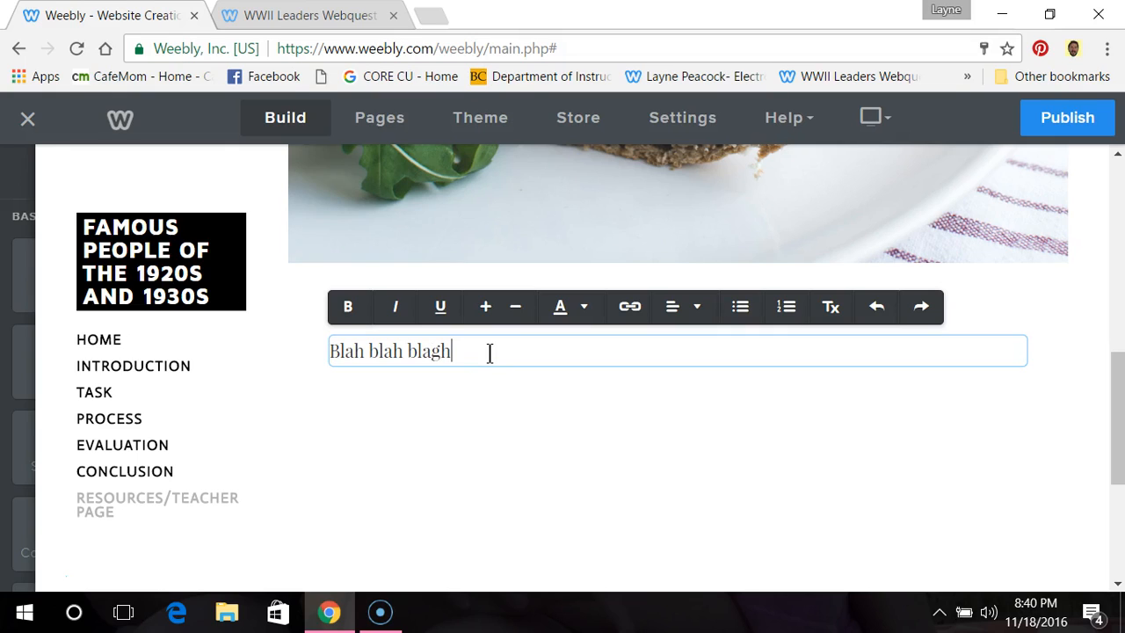
pyautogui.press('BackSpace')
pyautogui.press('BackSpace')
pyautogui.write('h')
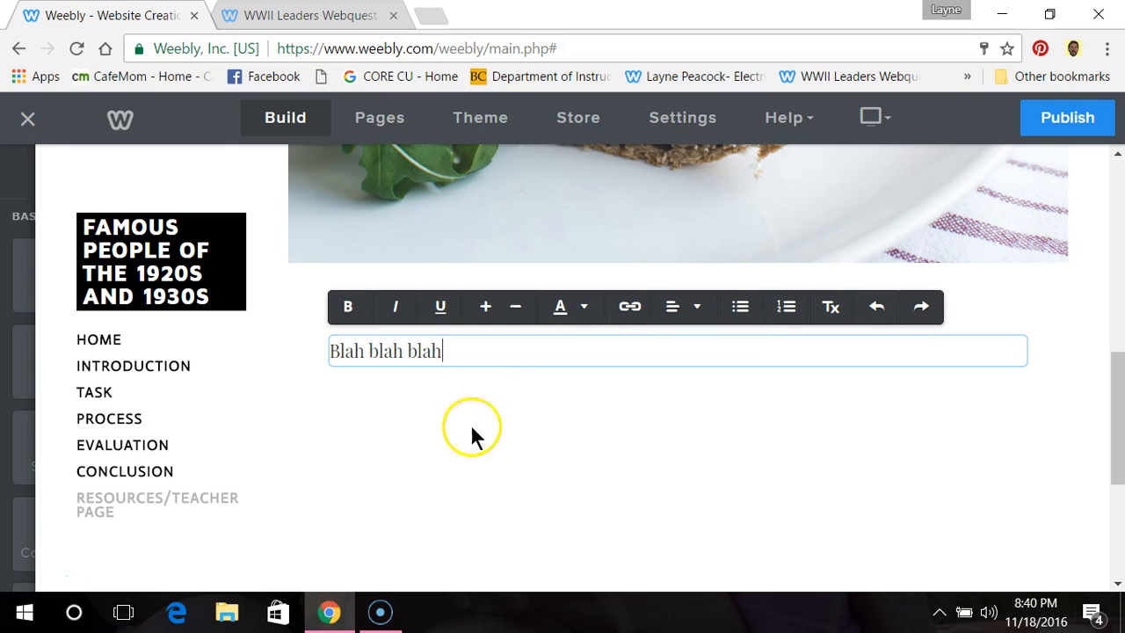
# Step: Try repositioning the "Blah blah blah" text block and look over its options for moving or copying it to another page
pyautogui.click(468, 432)
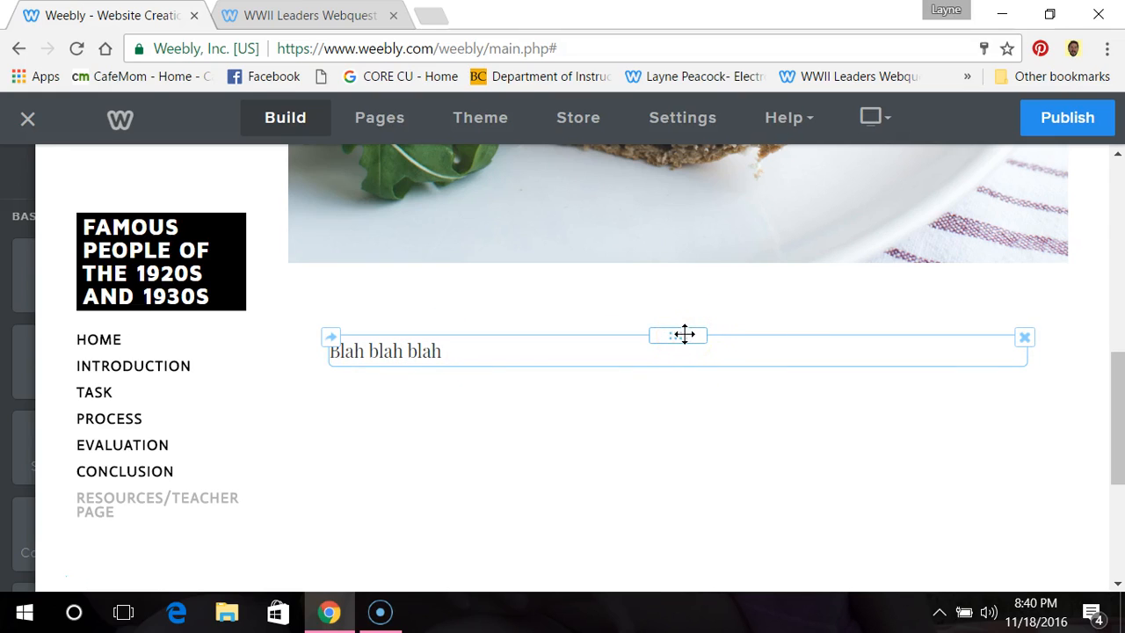
pyautogui.moveTo(685, 334)
pyautogui.mouseDown()
pyautogui.moveTo(679, 458)
pyautogui.moveTo(695, 328)
pyautogui.mouseUp()
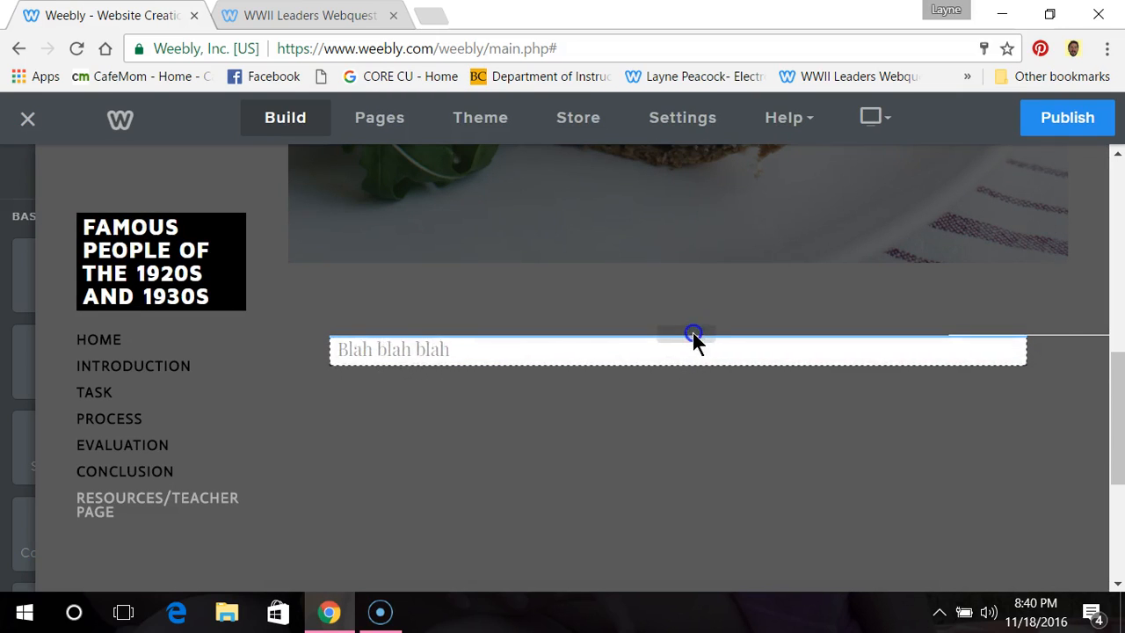
pyautogui.click(369, 339)
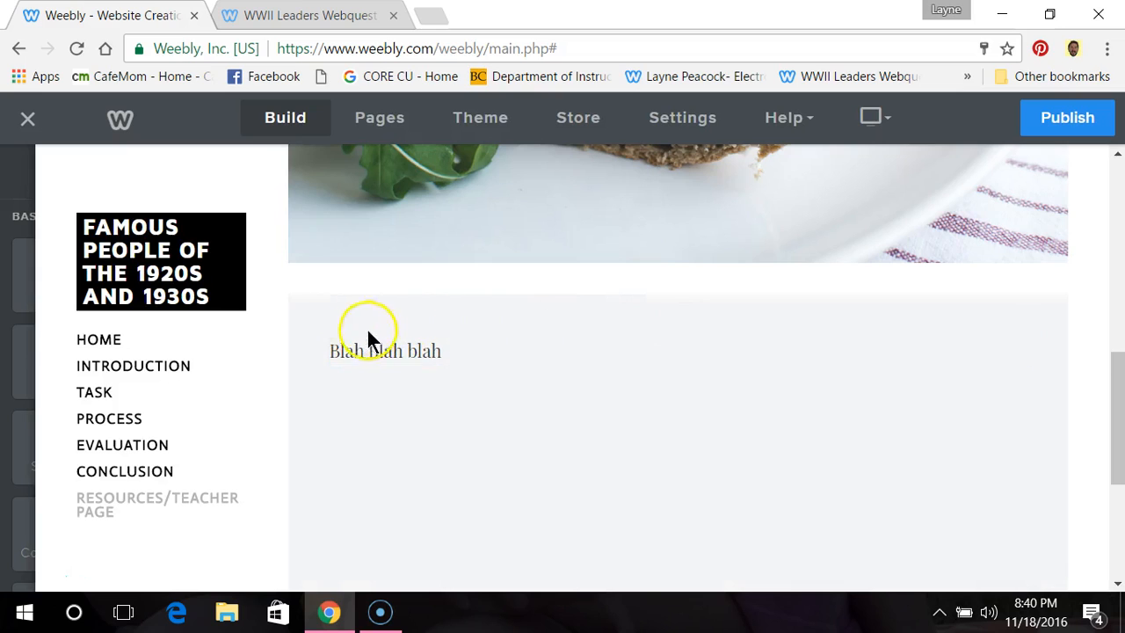
pyautogui.click(332, 339)
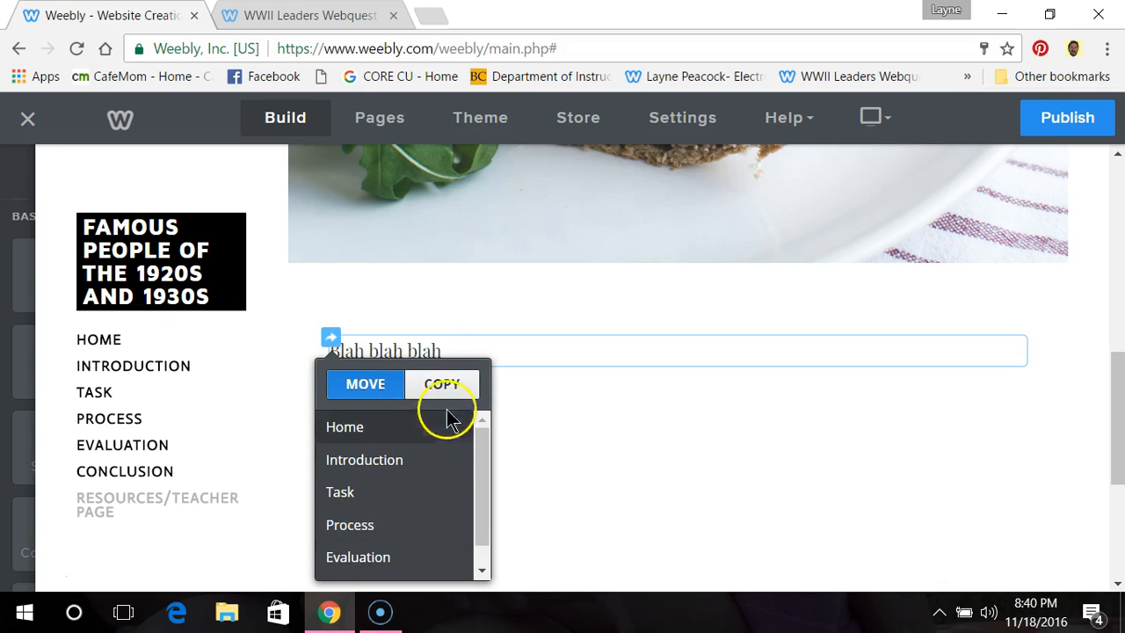
pyautogui.click(598, 393)
pyautogui.click(541, 345)
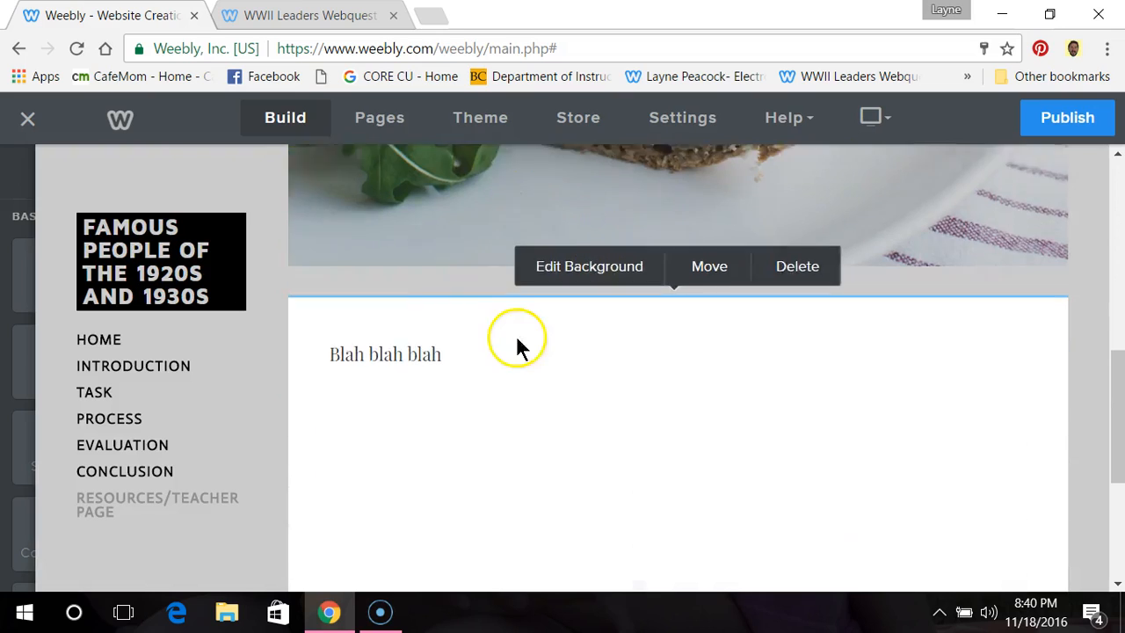
# Step: Delete the "Blah blah blah" text block from the Resources/Teacher Page and confirm the deletion
pyautogui.scroll(-2, 516, 345)
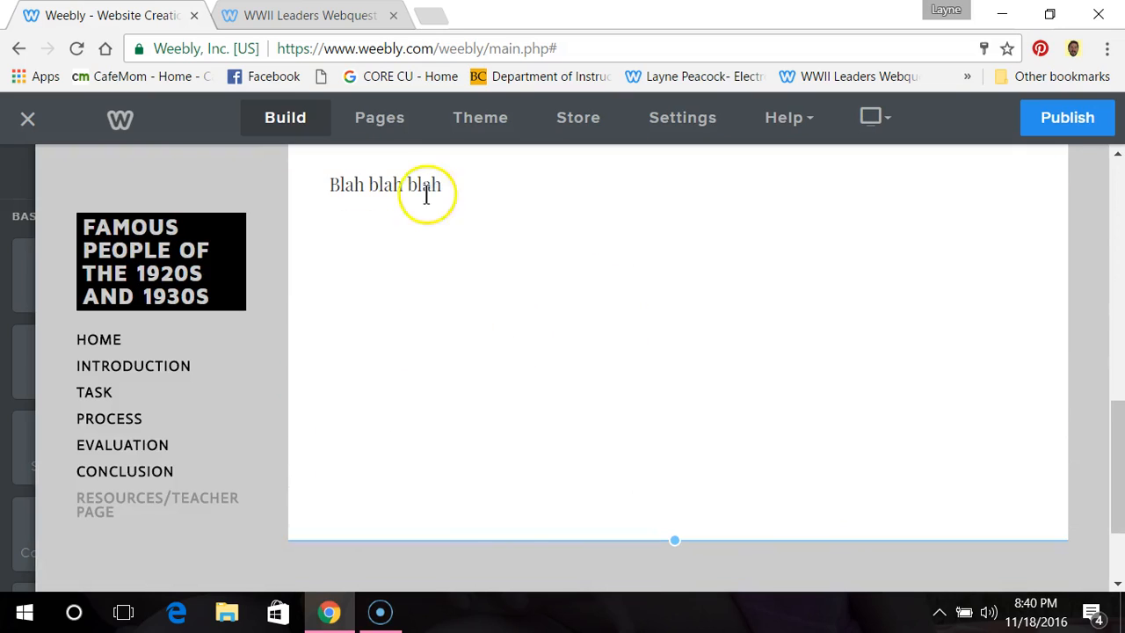
pyautogui.click(1022, 171)
pyautogui.scroll(2, 991, 205)
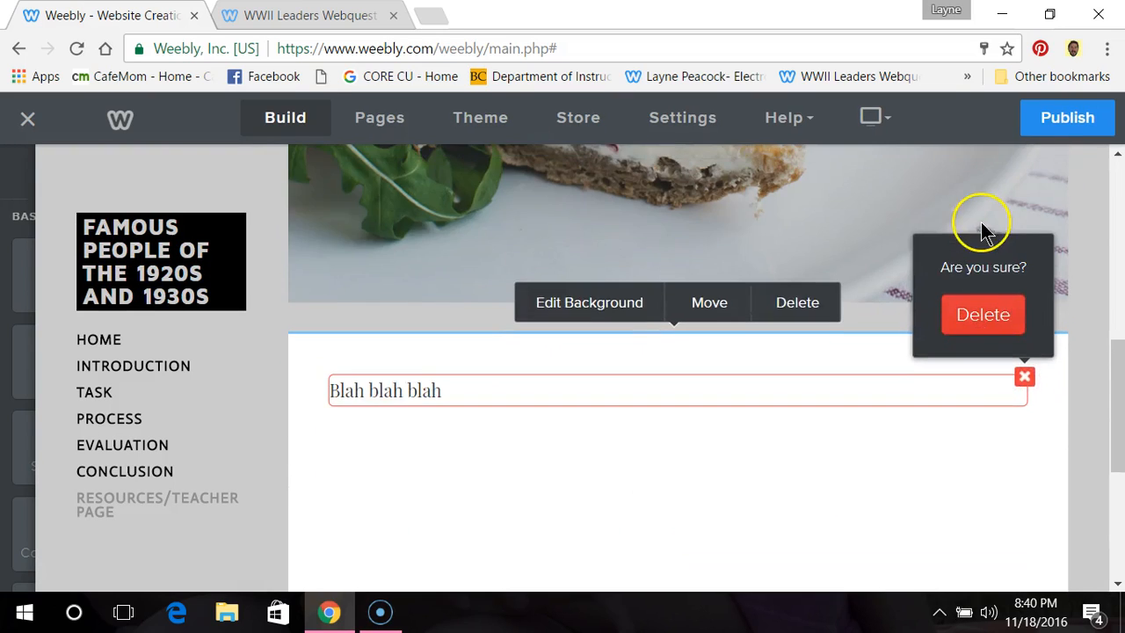
pyautogui.click(982, 322)
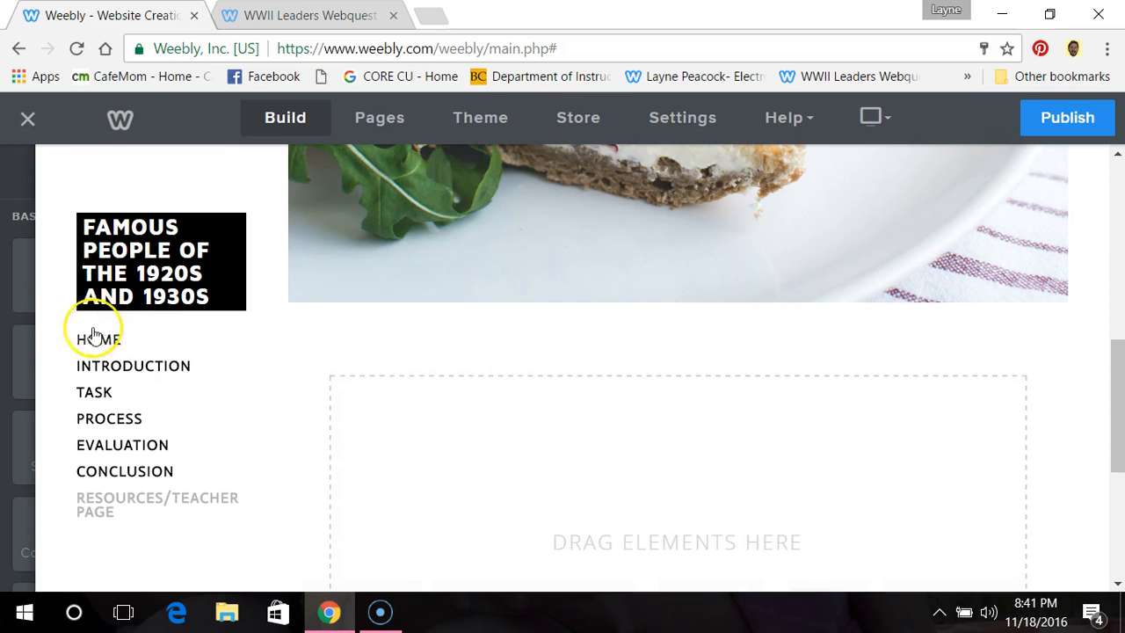
# Step: Look through the available page elements, from the Basic group through Structure and Media to More
pyautogui.moveTo(16, 325)
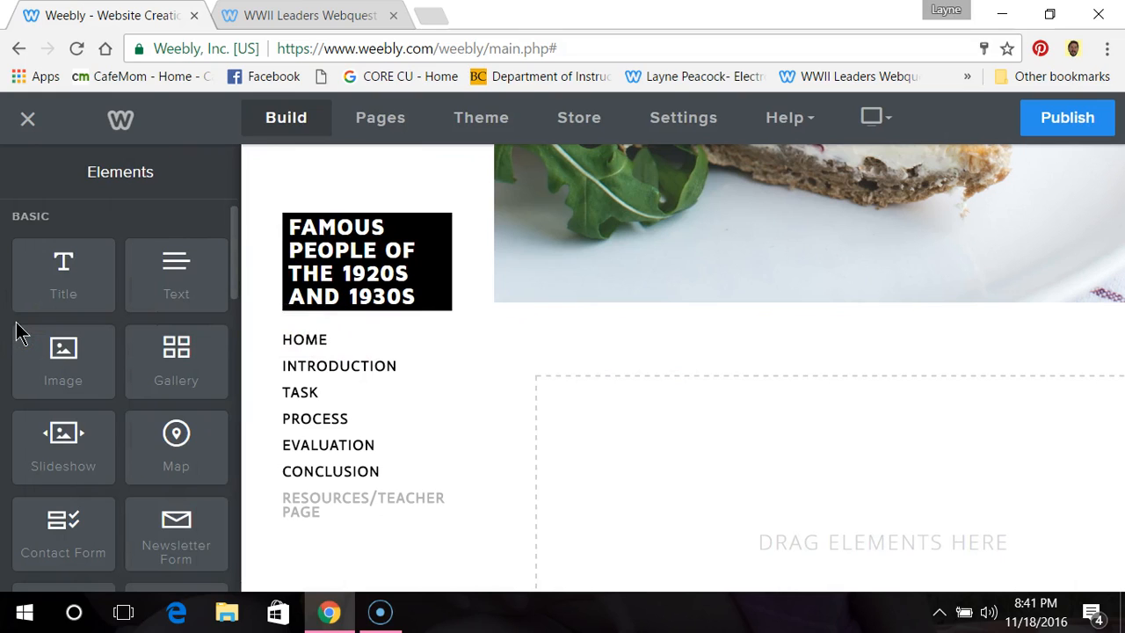
pyautogui.scroll(-3, 22, 334)
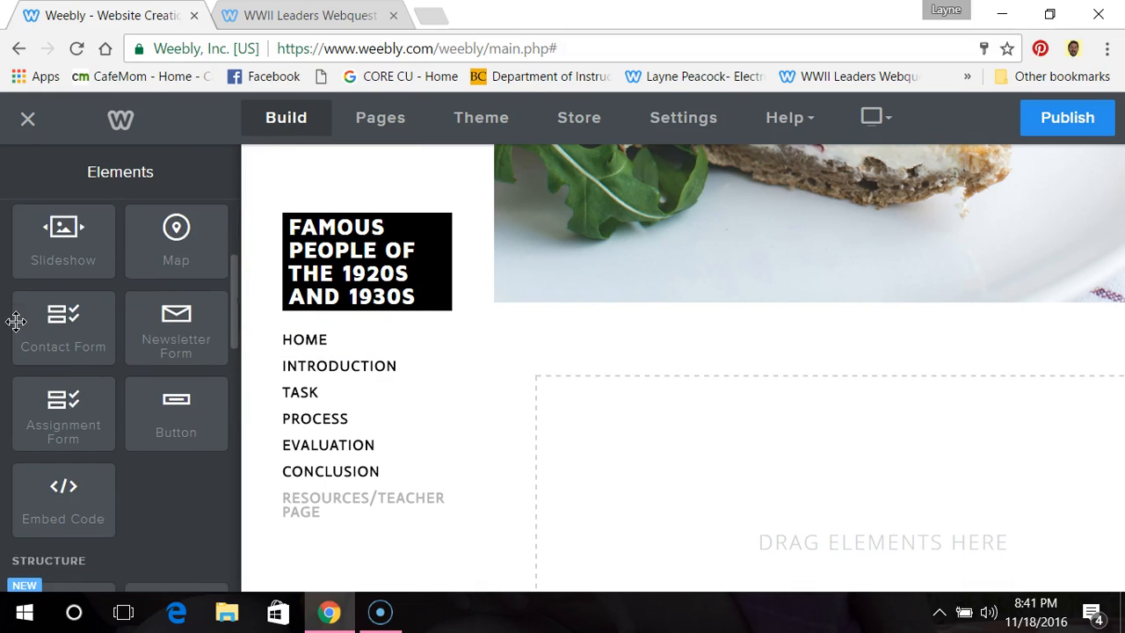
pyautogui.scroll(-3, 16, 322)
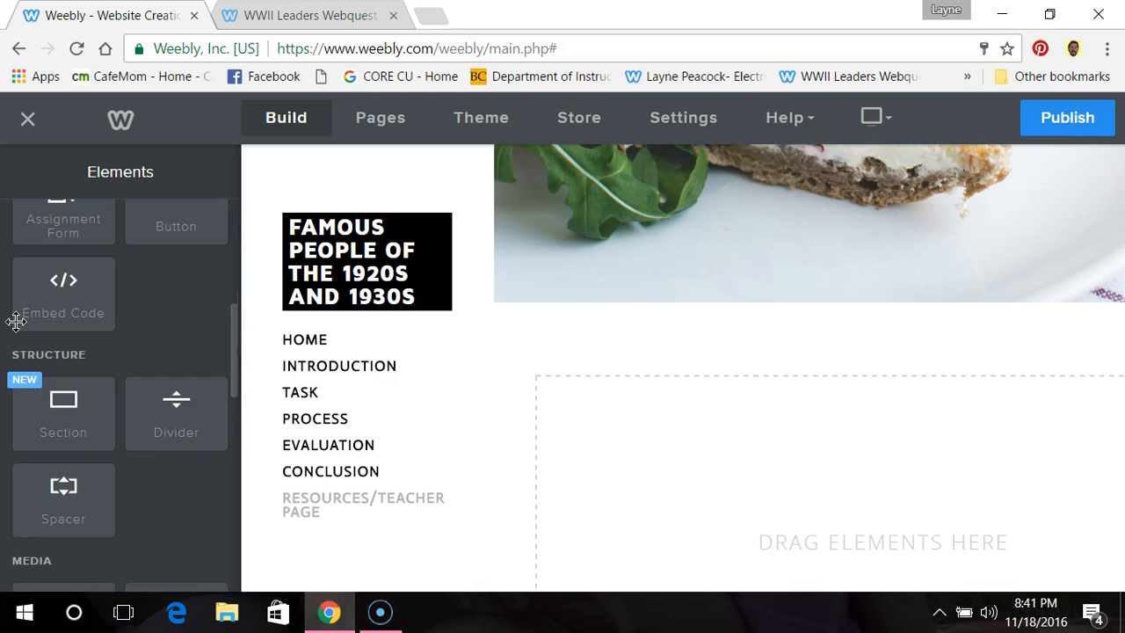
pyautogui.scroll(-2, 16, 322)
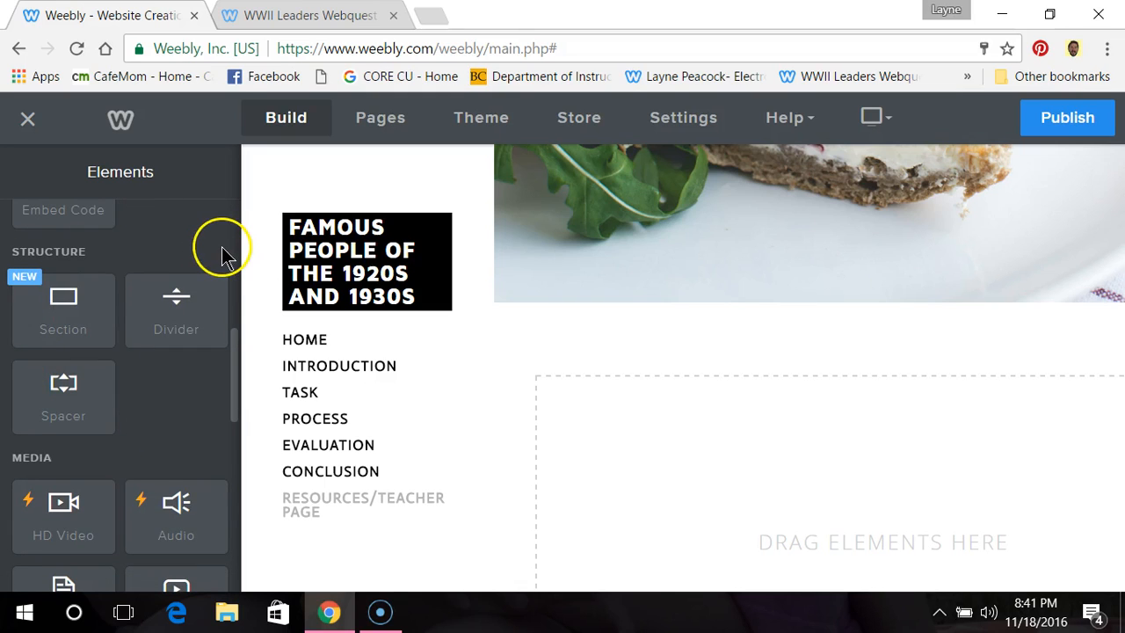
pyautogui.scroll(7, 221, 246)
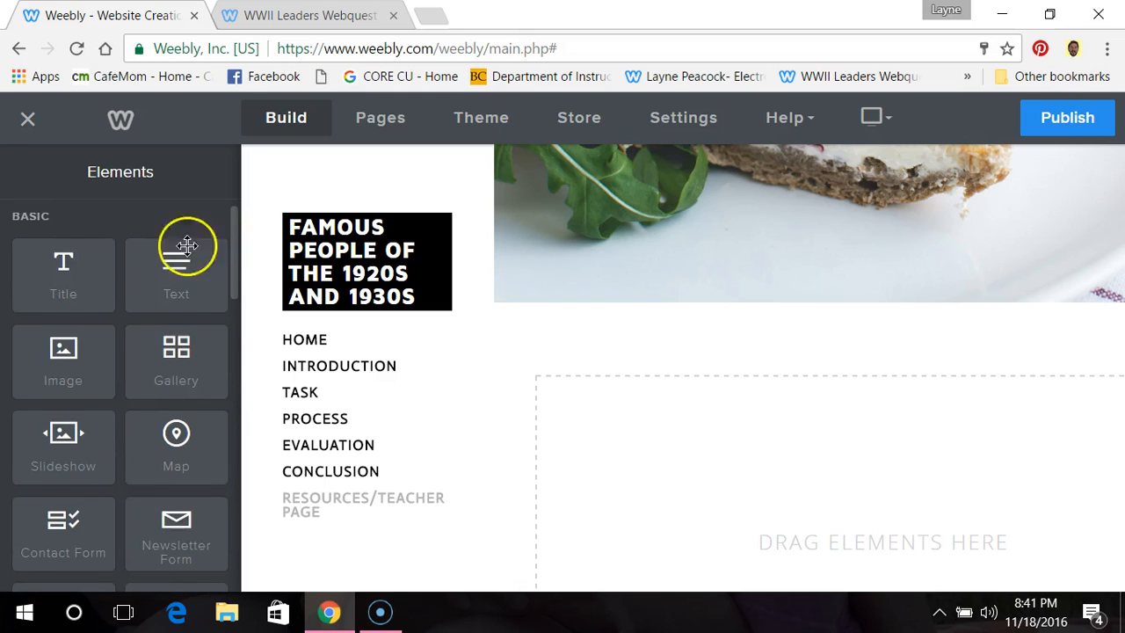
pyautogui.scroll(-3, 126, 271)
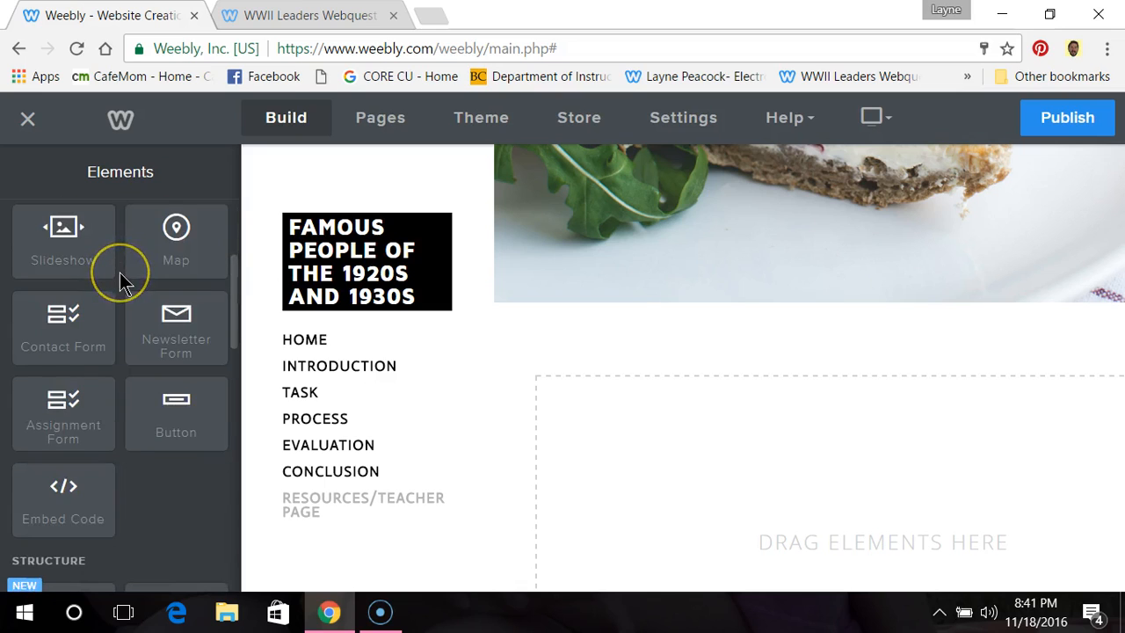
pyautogui.scroll(-3, 121, 281)
pyautogui.scroll(-2, 146, 301)
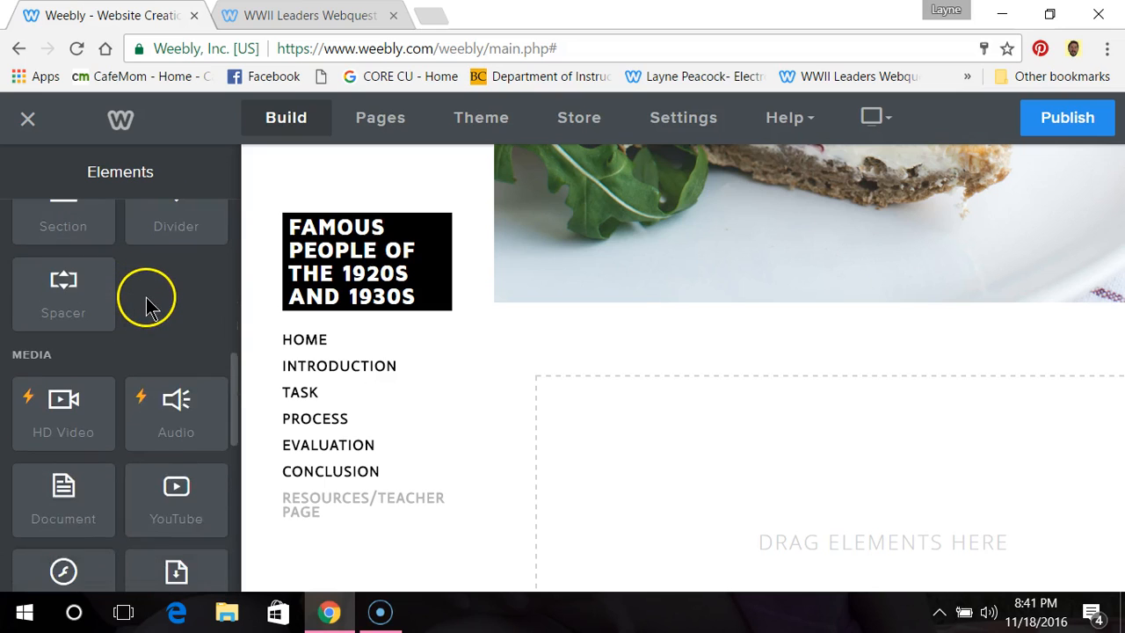
pyautogui.scroll(-3, 146, 297)
pyautogui.scroll(-7, 146, 297)
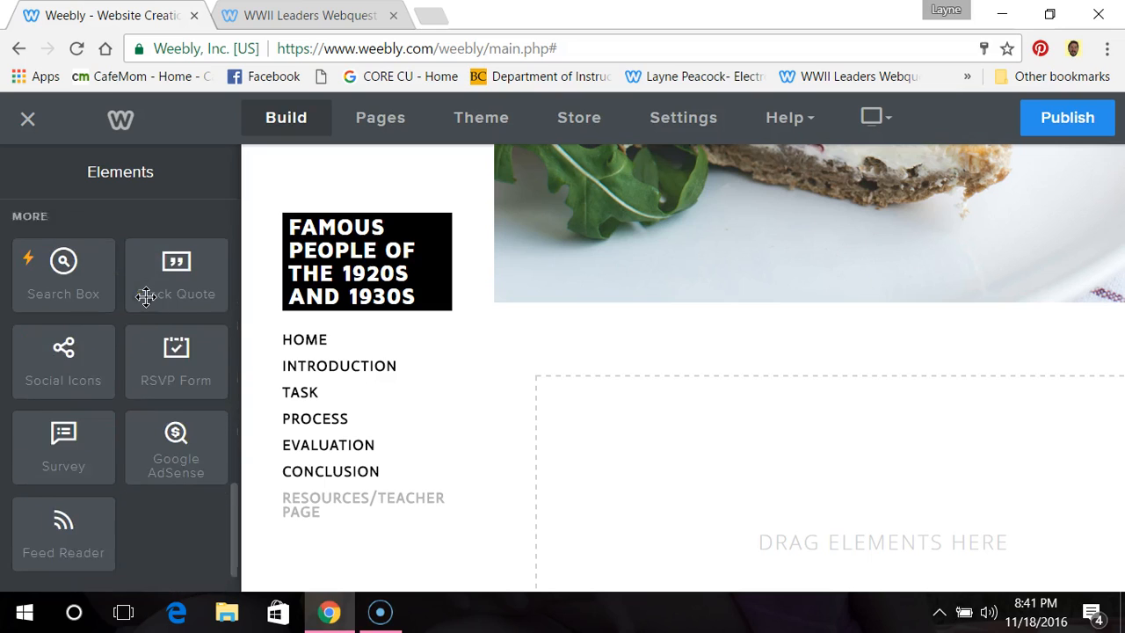
pyautogui.scroll(15, 146, 298)
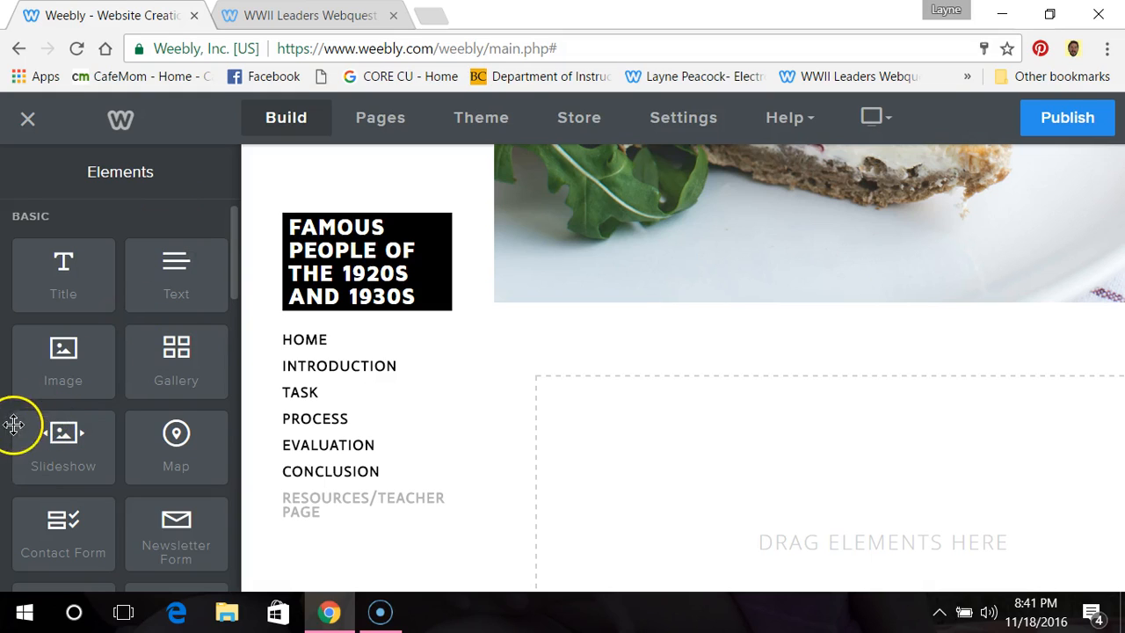
pyautogui.click(27, 574)
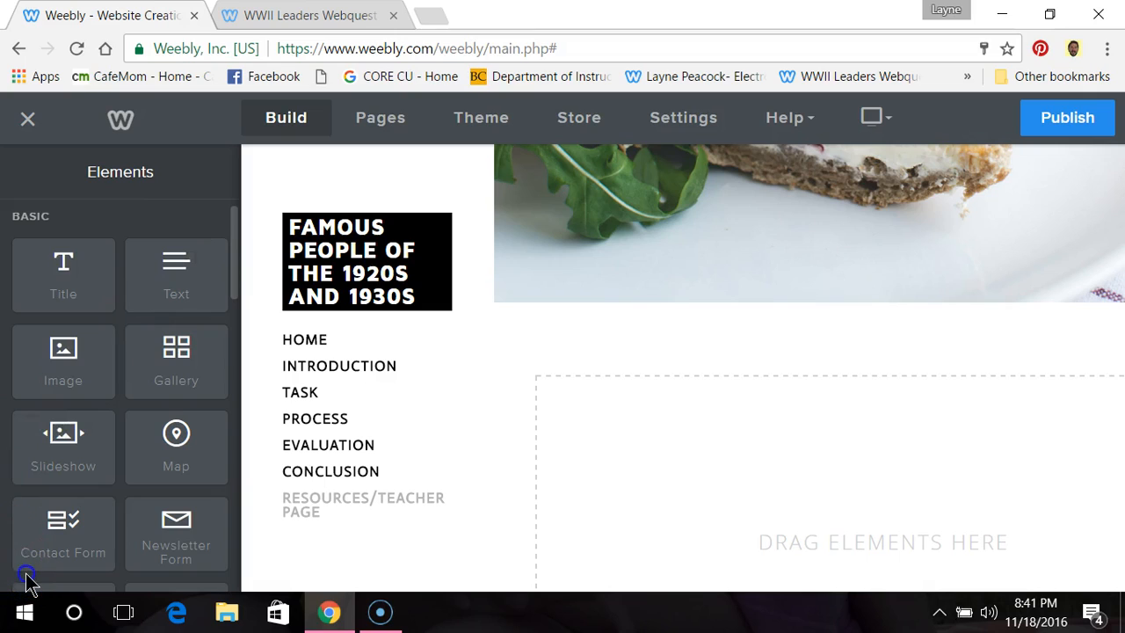